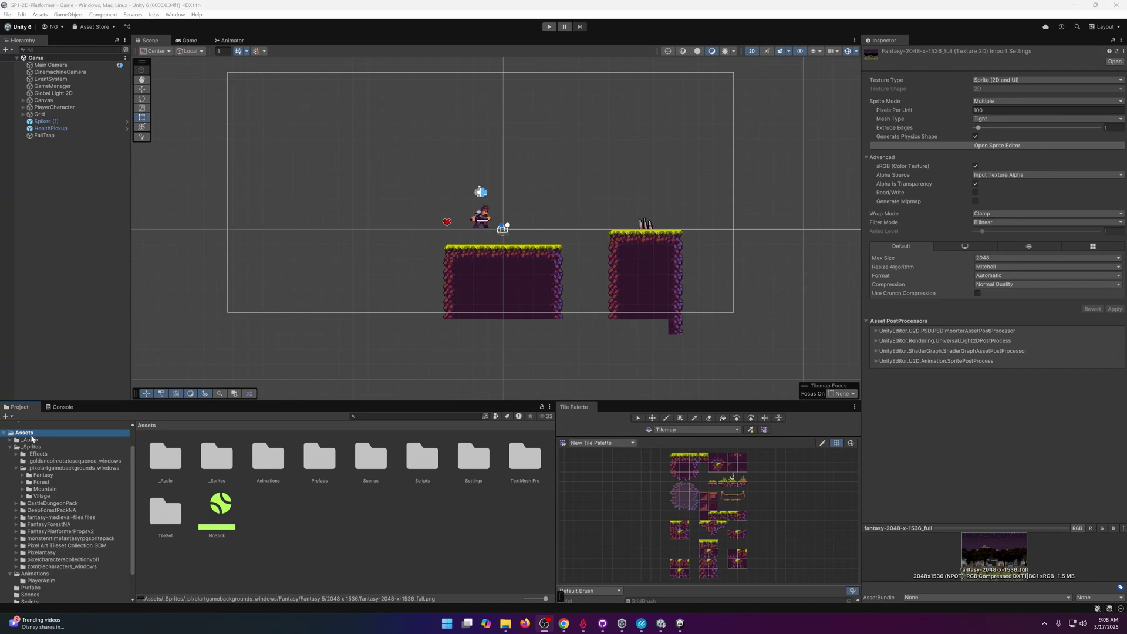
Open the 2048 x 1536 folder of Fantasy 2 within _pixelartgamebackgrounds_windows and collapse the expanded floating-islands texture.
double_click(213, 456)
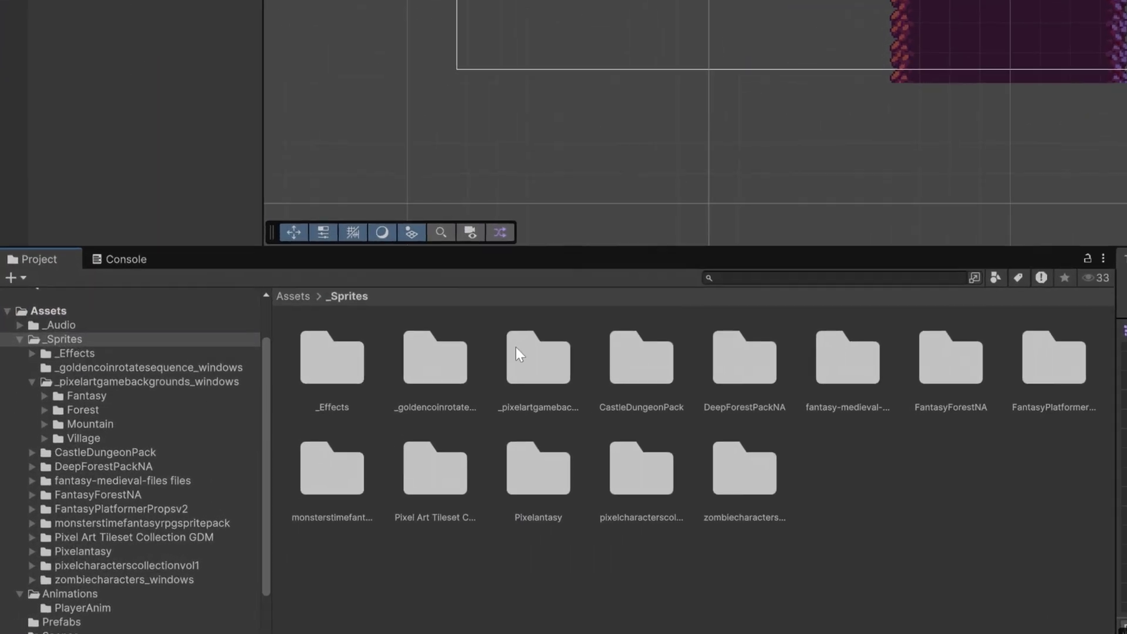
double_click(543, 375)
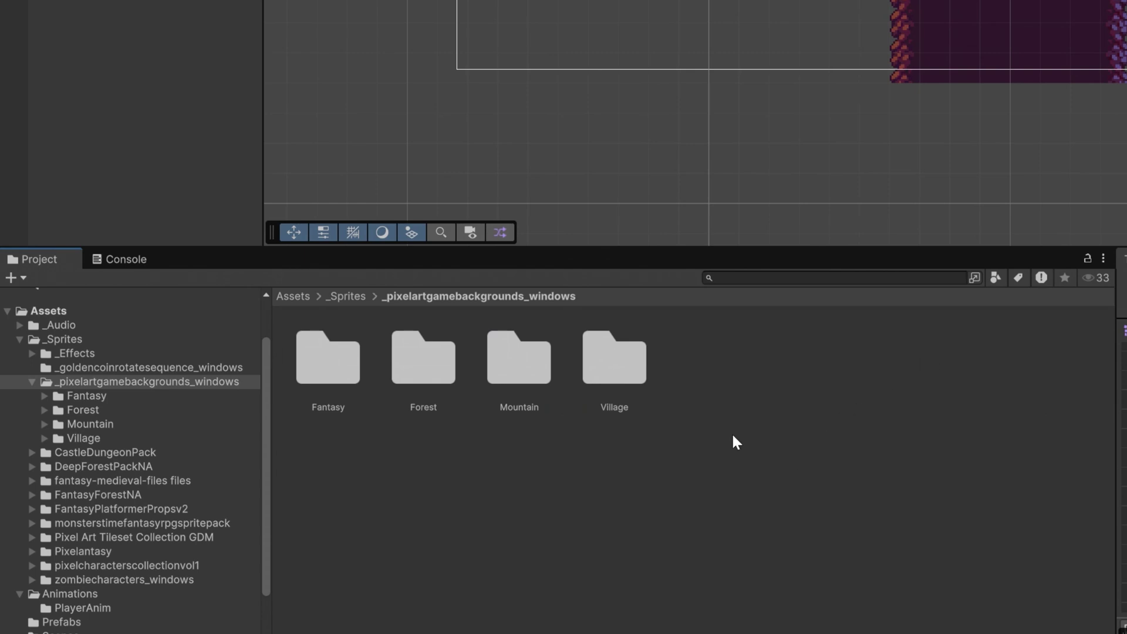
double_click(322, 364)
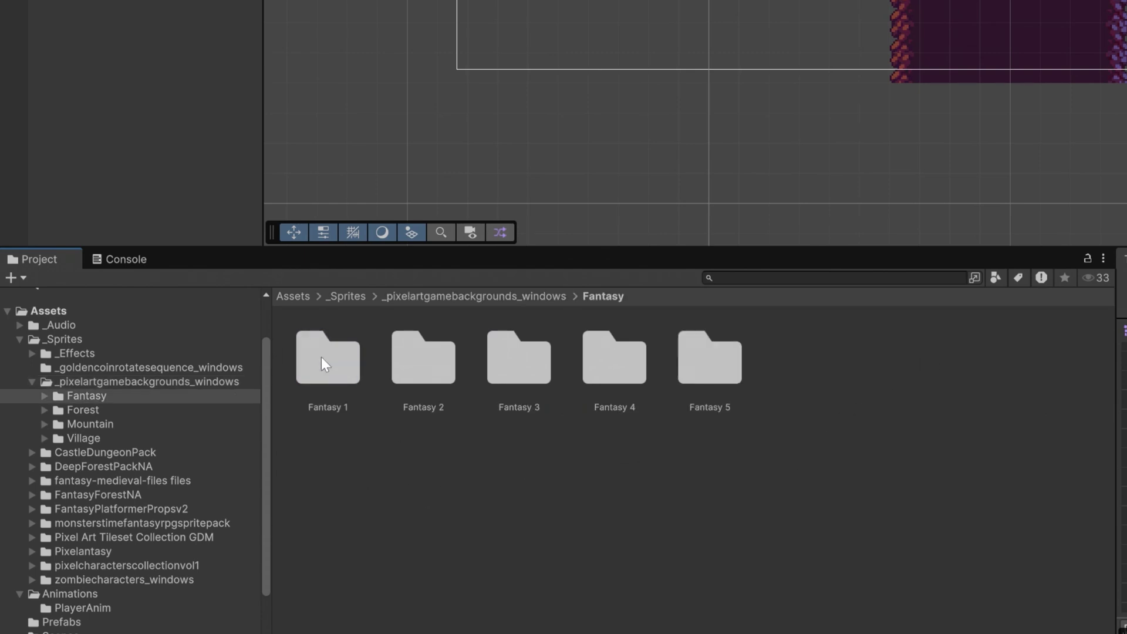
double_click(432, 357)
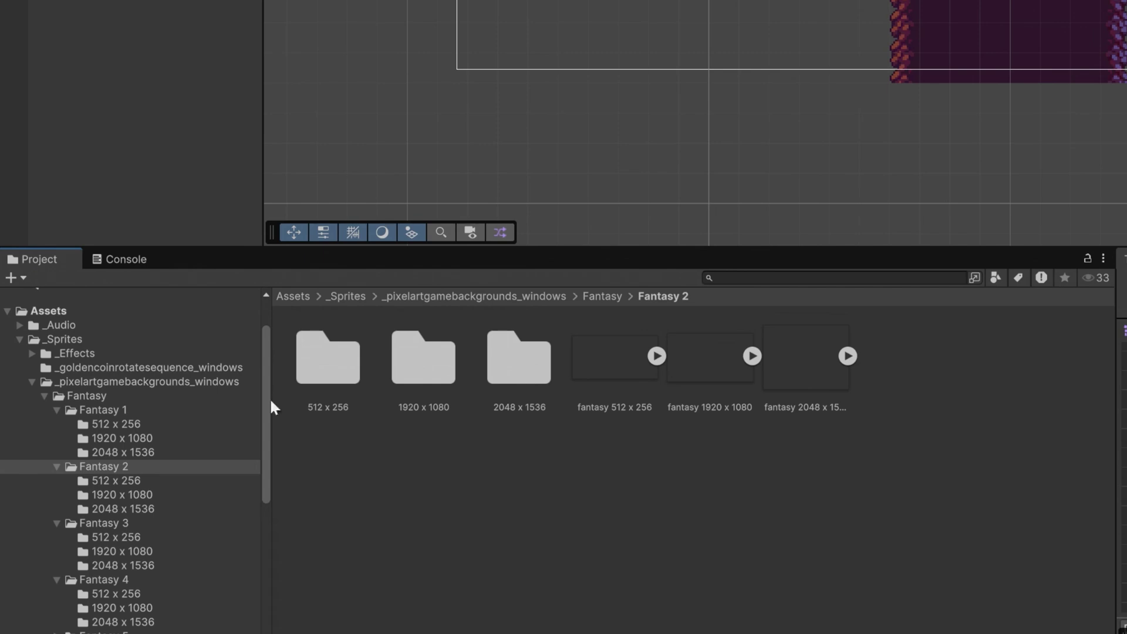
double_click(530, 359)
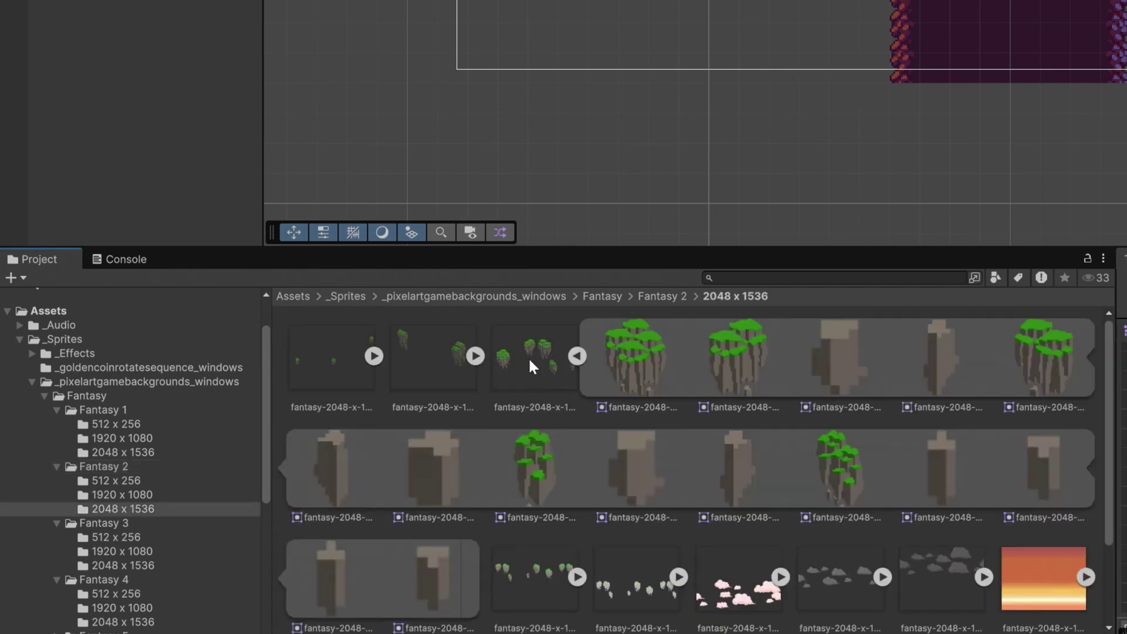
left_click(578, 356)
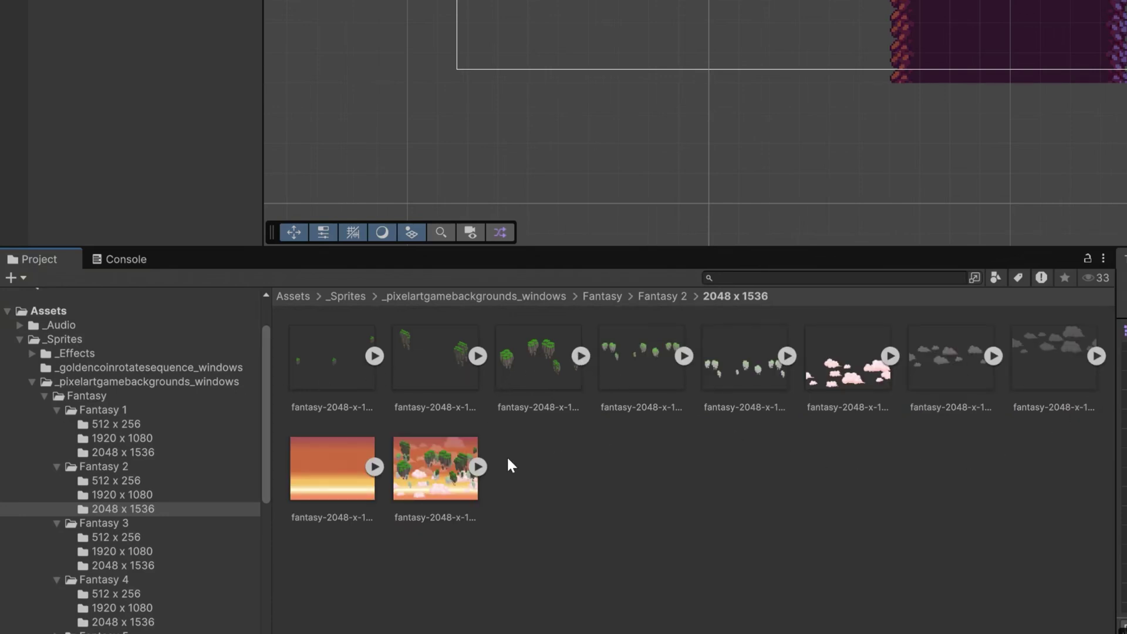
Preview the full 2048 x 1536 composite images of the Fantasy 2 and Fantasy 3 backgrounds.
left_click(429, 471)
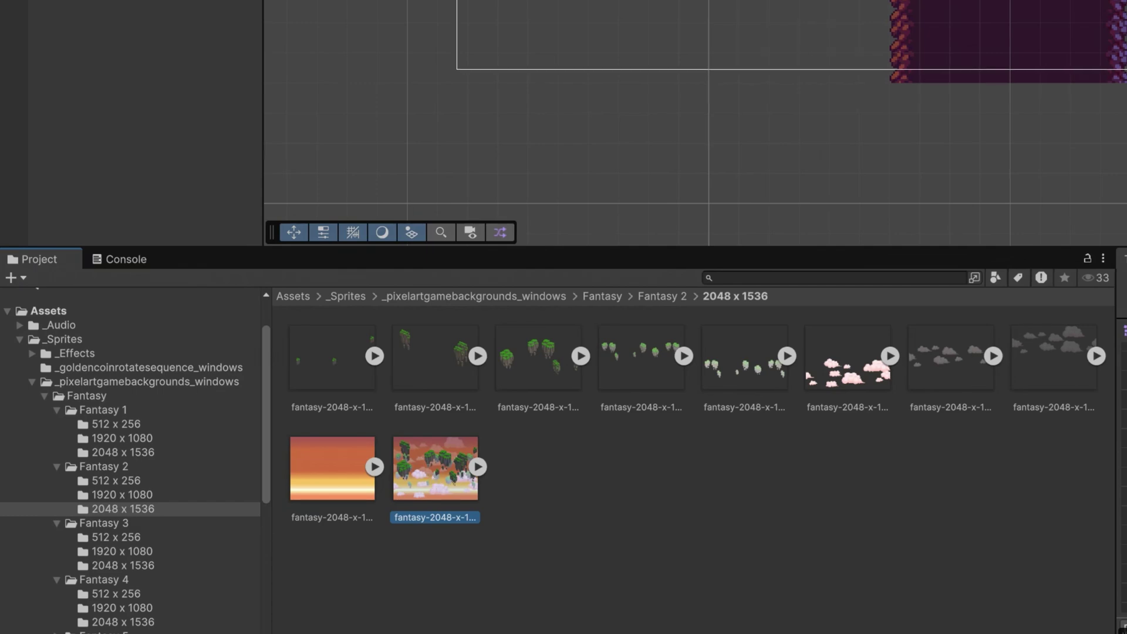
double_click(434, 470)
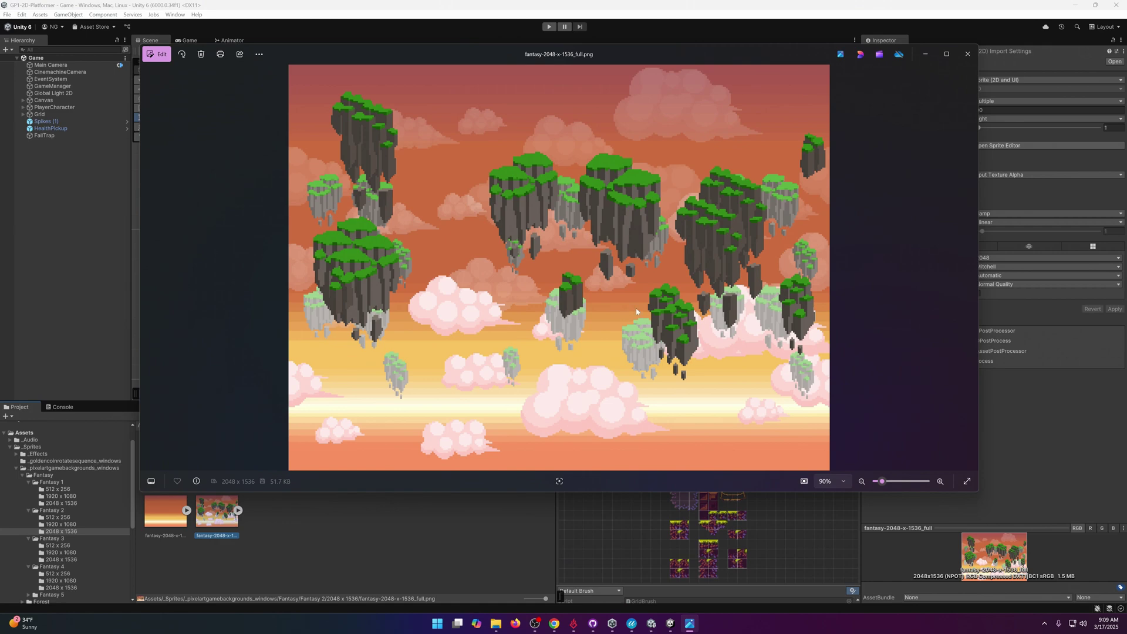
left_click(974, 51)
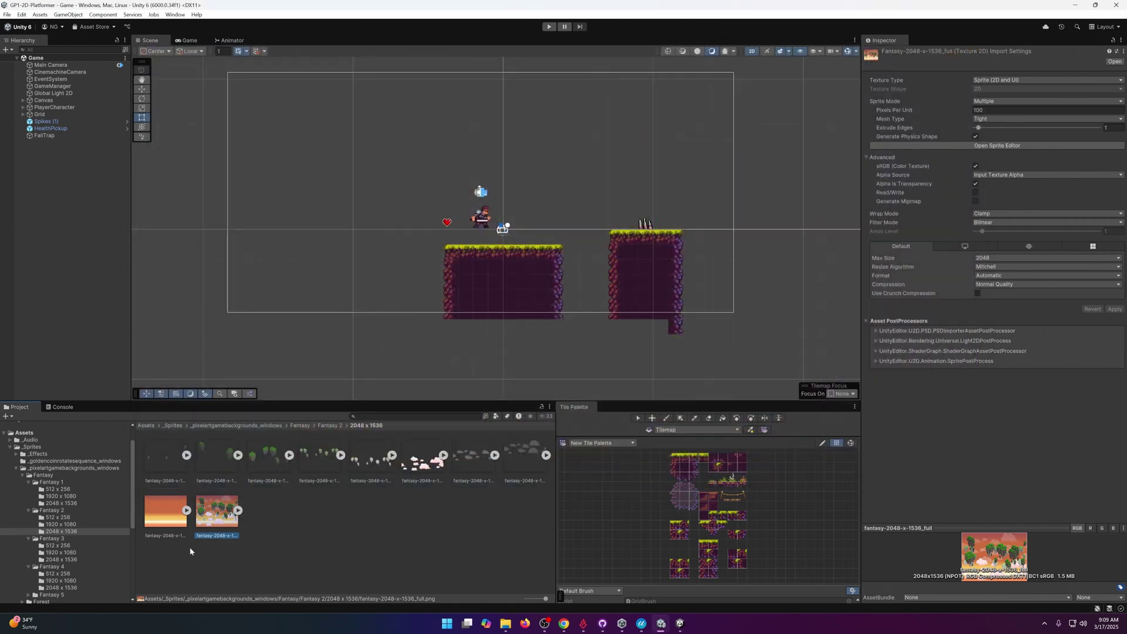
left_click(62, 560)
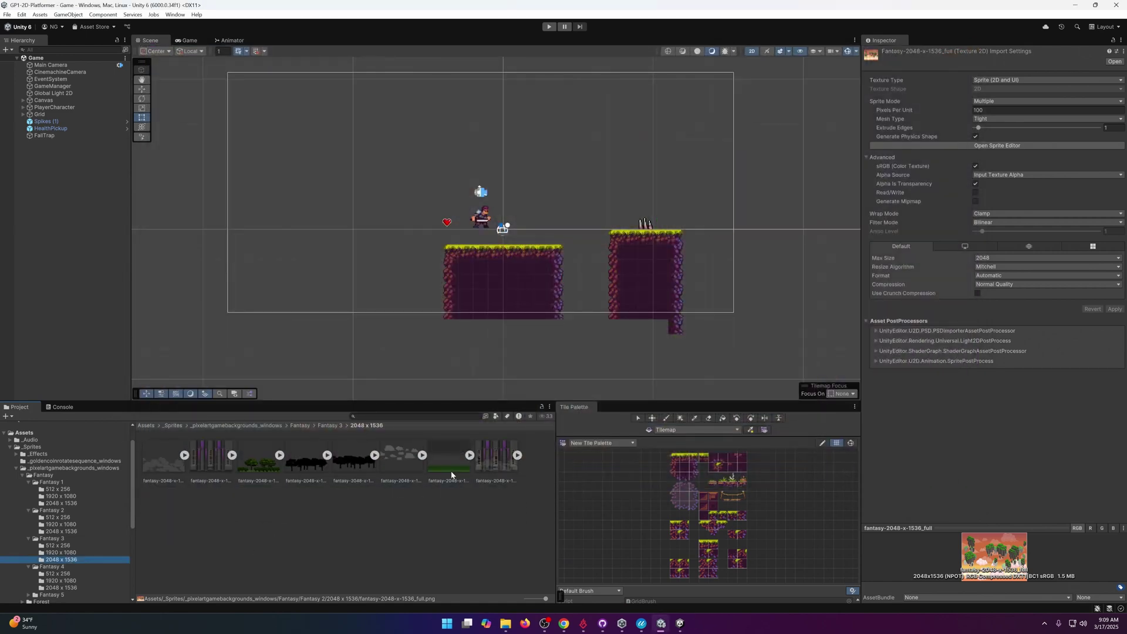
double_click(487, 455)
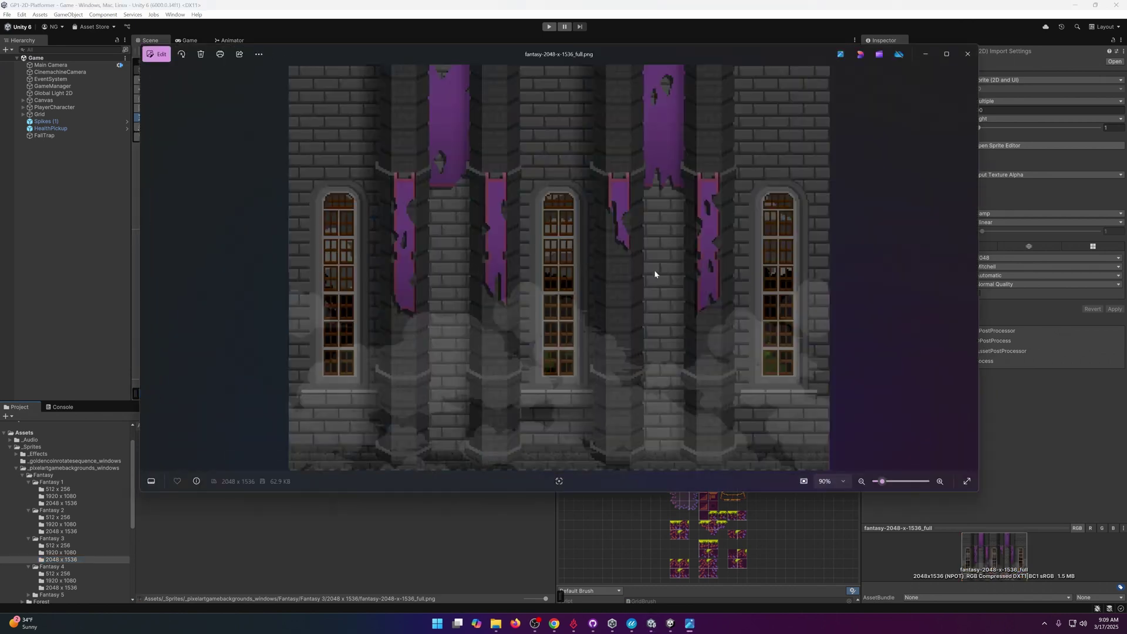
left_click(968, 53)
Place the orange sky image from Fantasy 2's 2048 x 1536 folder in the scene at about X -3.43, Y 2.05.
left_click(76, 531)
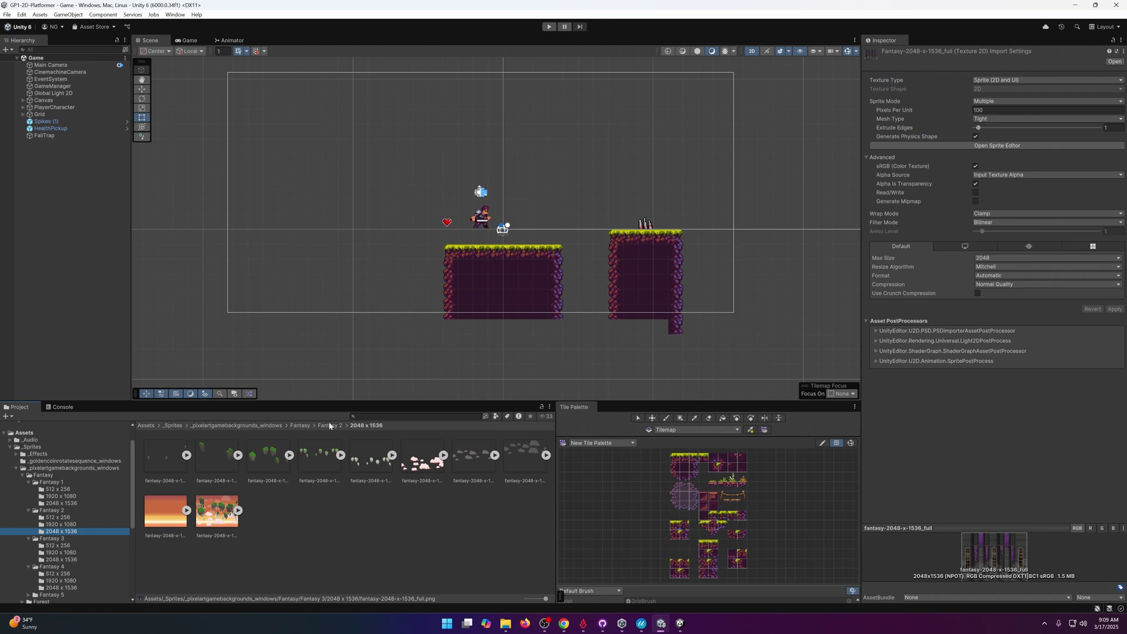
left_click(166, 518)
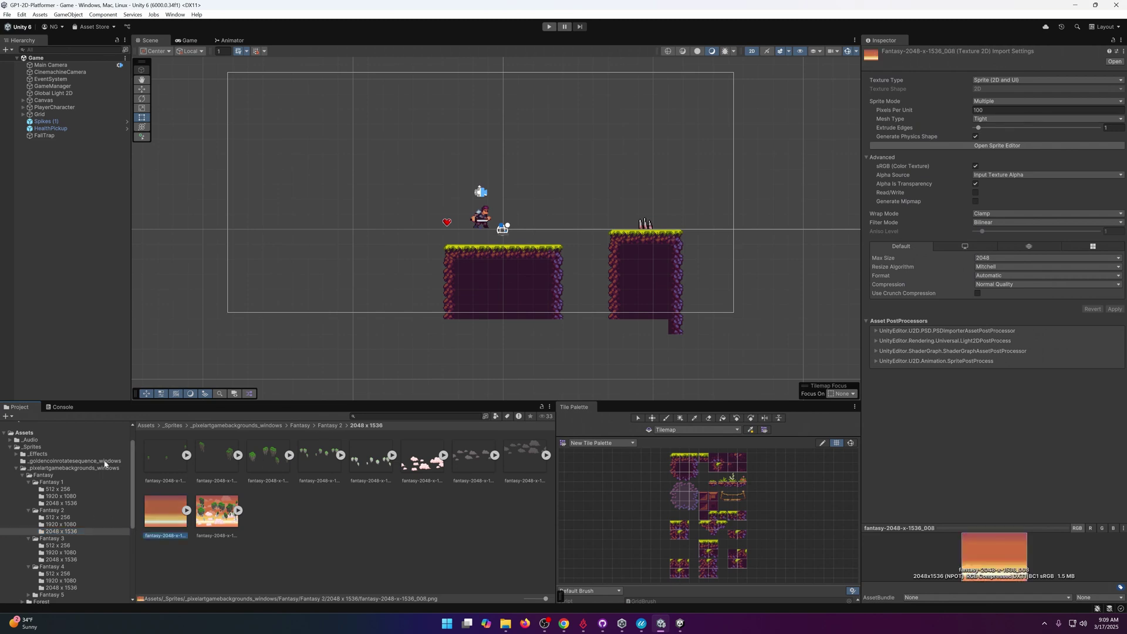
left_click_drag(166, 511, 514, 213)
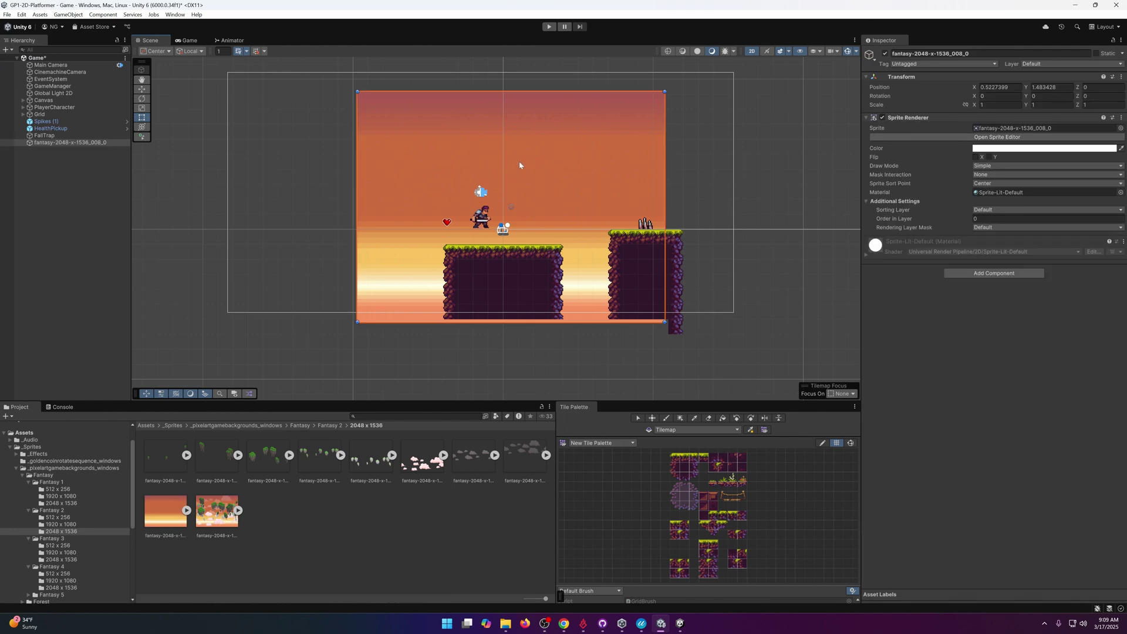
left_click_drag(497, 159, 459, 156)
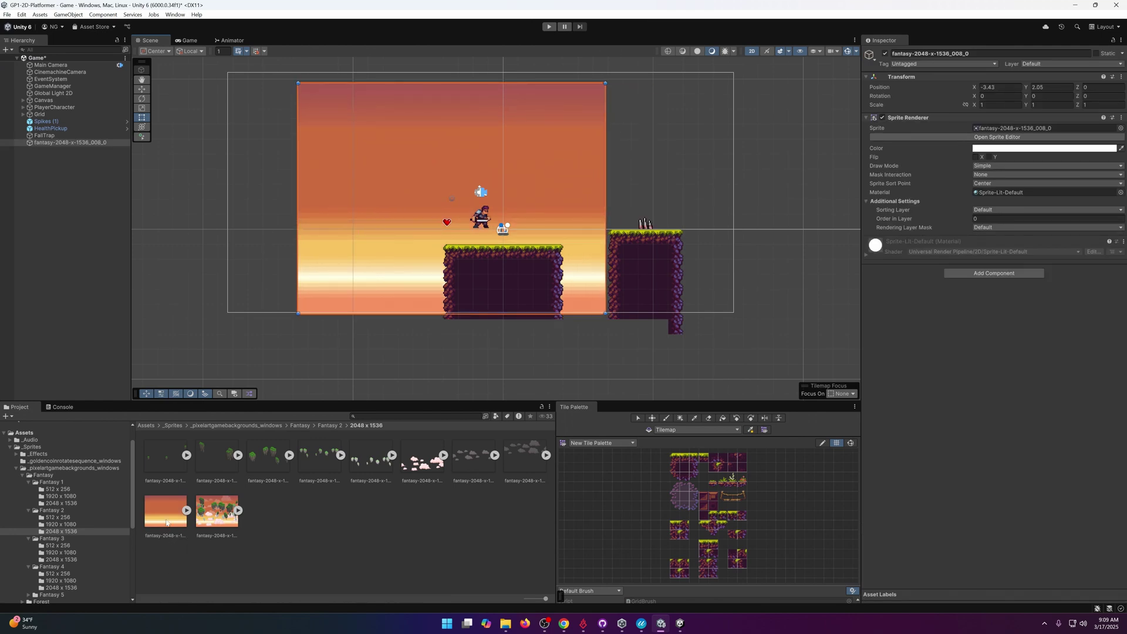
Set the sky texture's sprite mode to Single and its filter mode to Point (no filter), and apply the import settings.
left_click(167, 516)
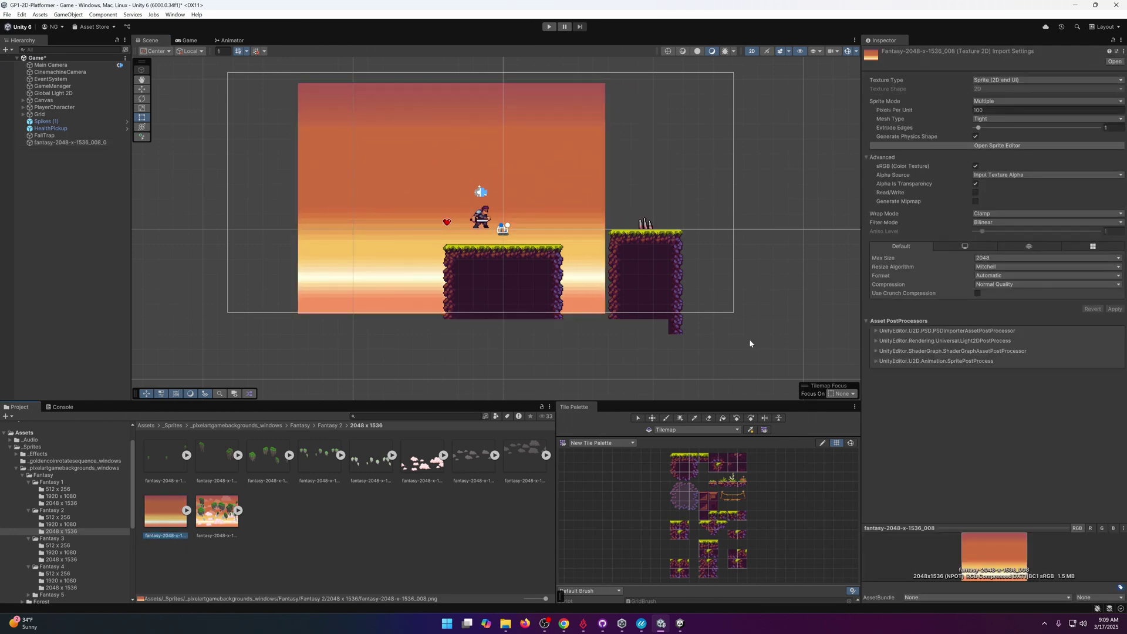
left_click(999, 103)
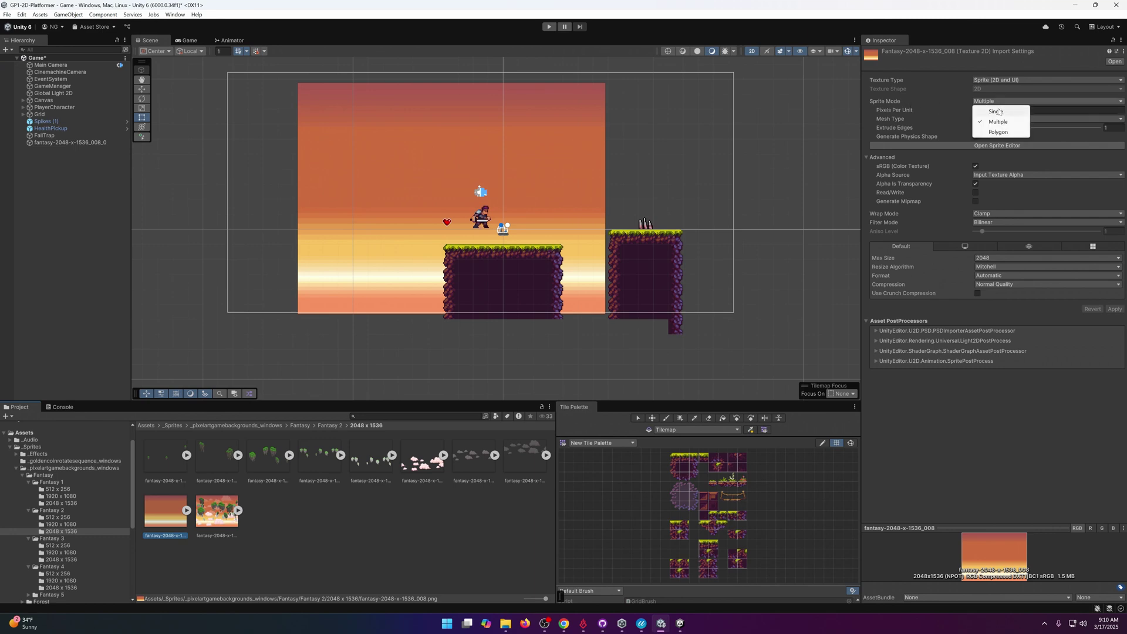
left_click(998, 111)
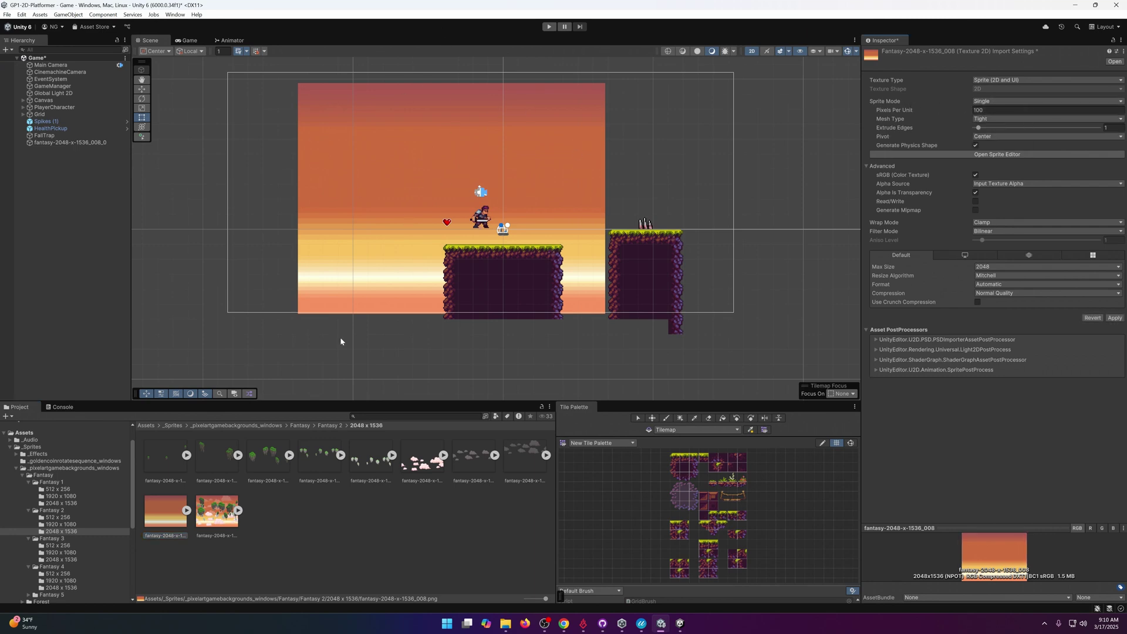
left_click(990, 233)
left_click(1005, 238)
left_click(1115, 319)
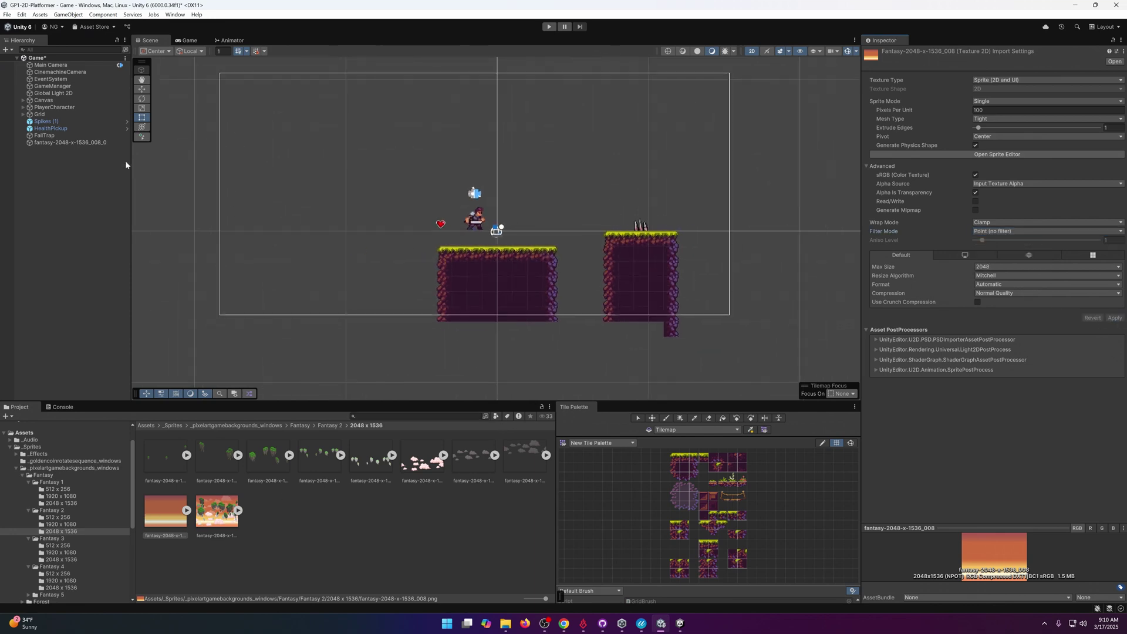
Assign the fantasy-2048-x-1536_008 sprite to the sky object's Sprite Renderer to replace the missing sprite.
left_click(66, 148)
left_click(66, 143)
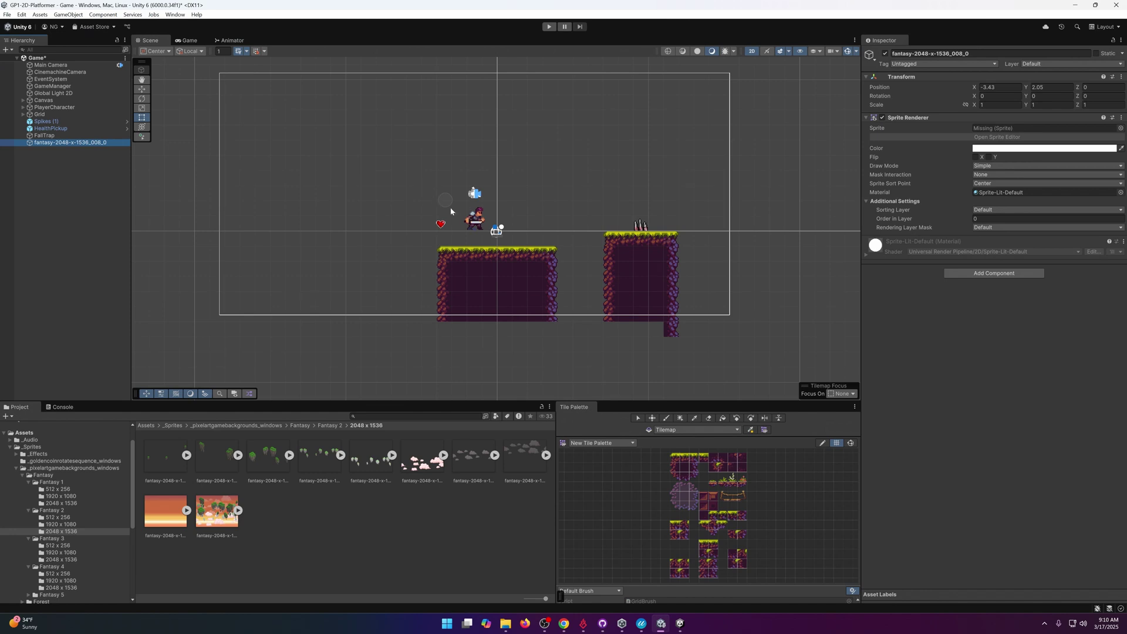
scroll(451, 212, "down", 1)
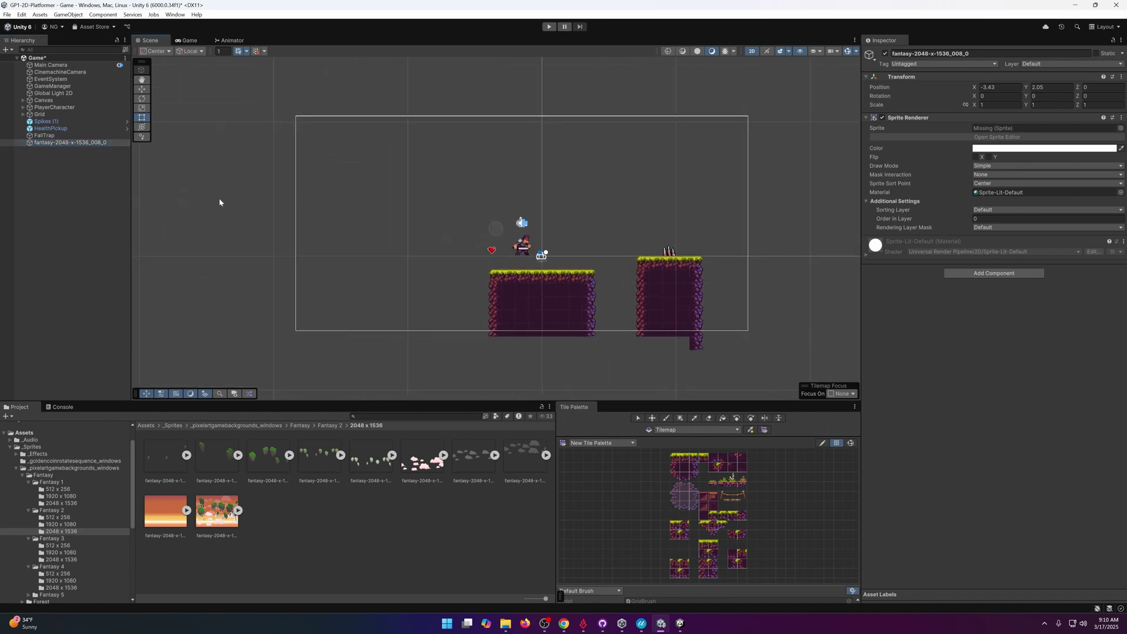
left_click(1120, 128)
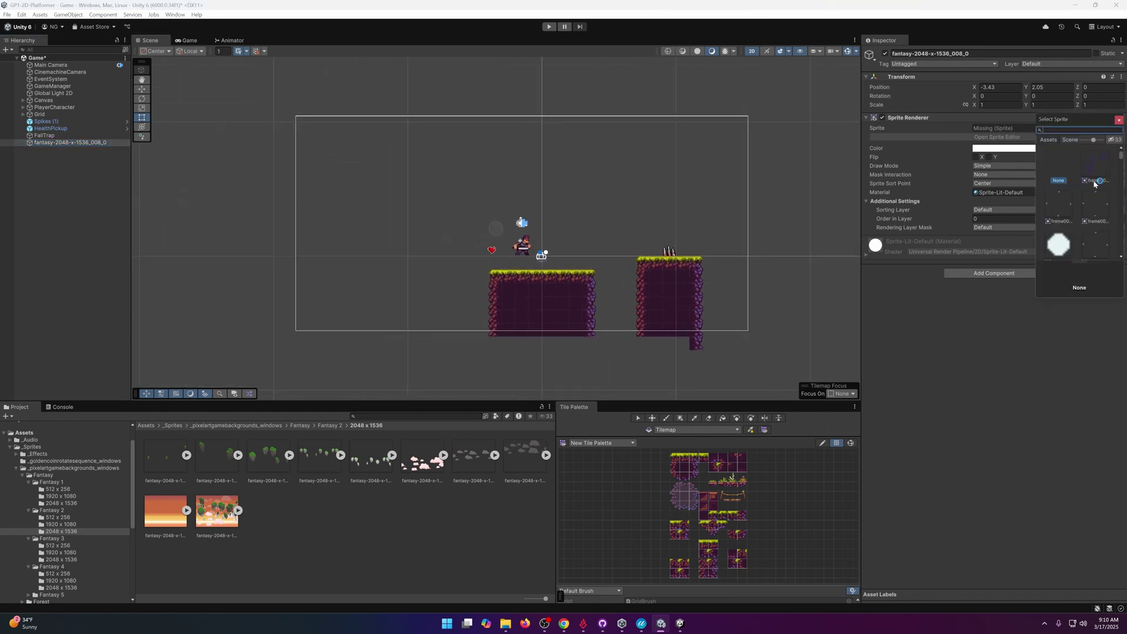
left_click(1119, 120)
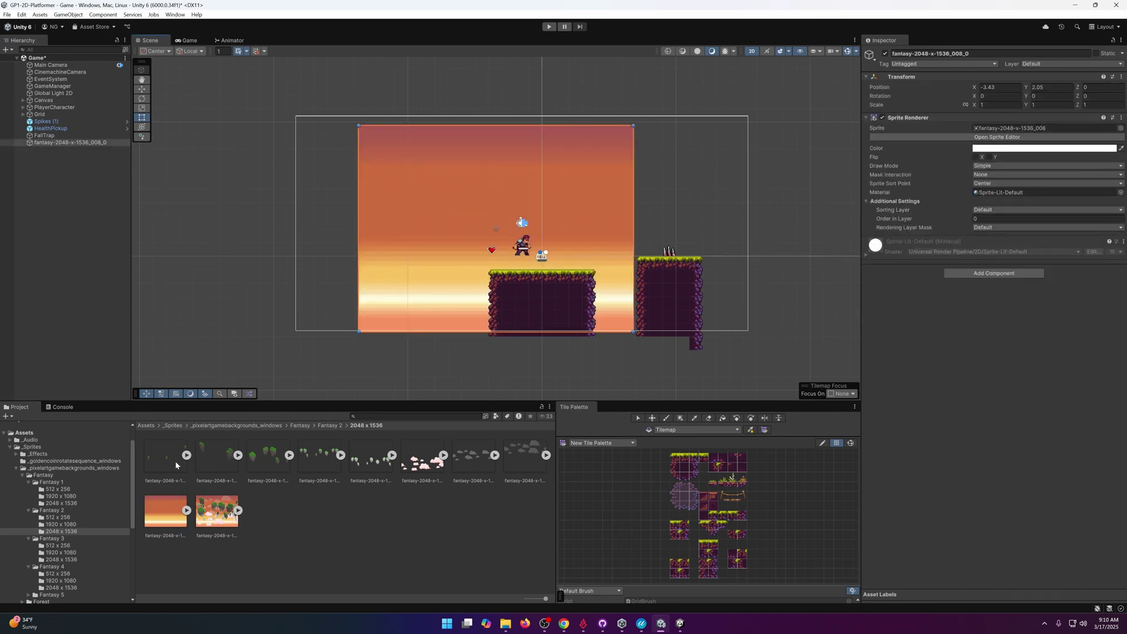
left_click(158, 514)
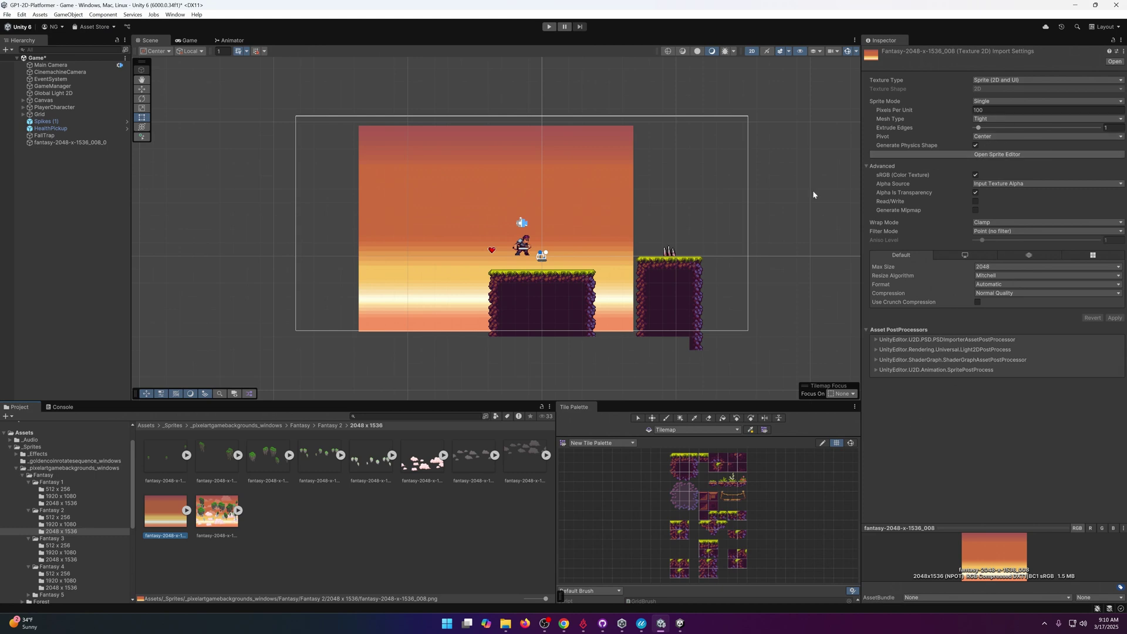
left_click(975, 111)
key("Return")
Apply Single sprite mode and Point (no filter) filtering to the eight island and cloud textures, 000 through 007, together.
left_click(167, 470)
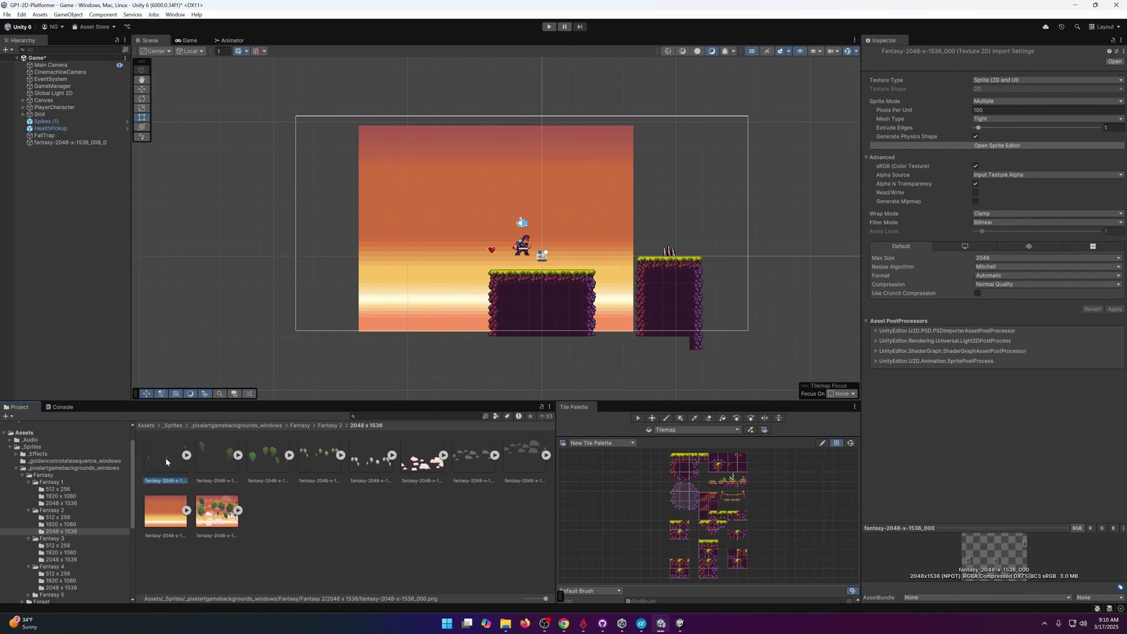
left_click(526, 466, "shift")
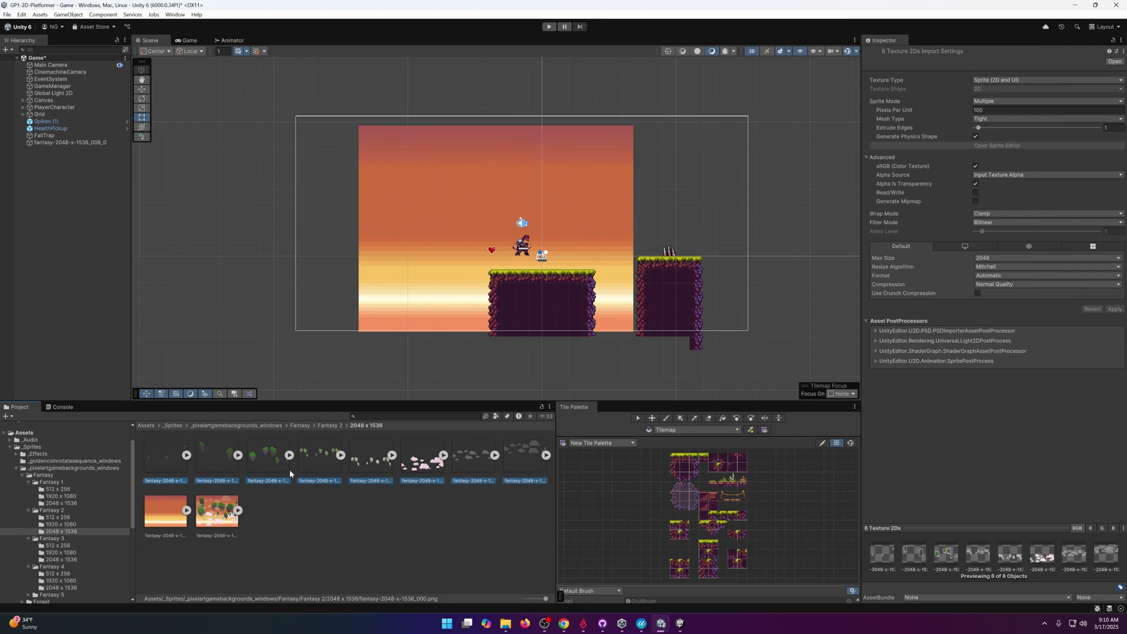
left_click(996, 102)
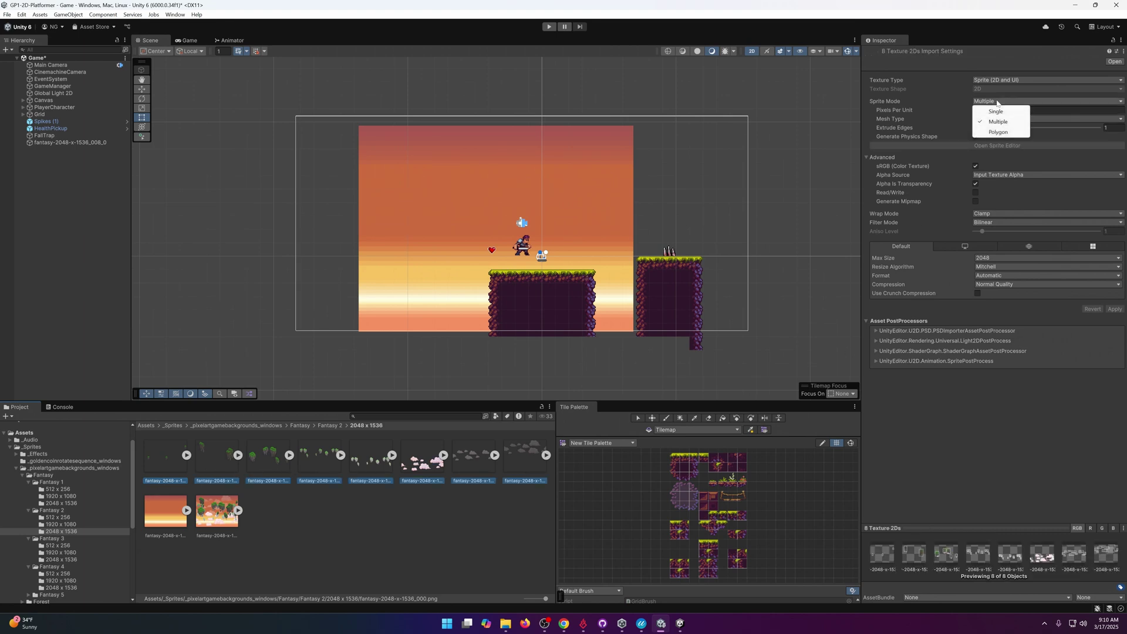
left_click(996, 112)
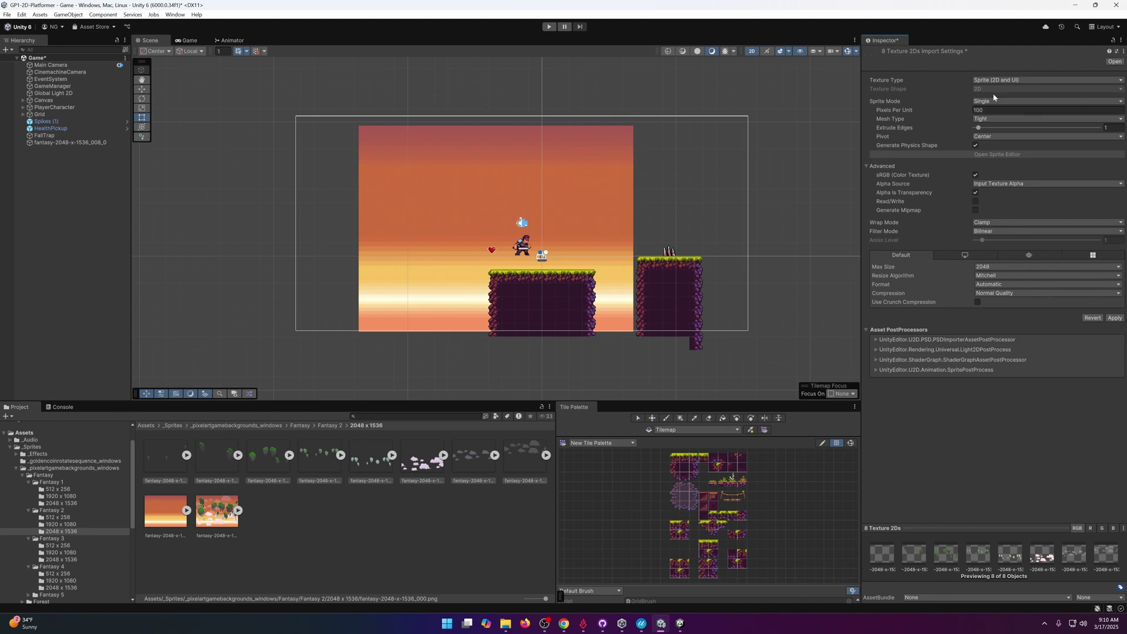
left_click(991, 294)
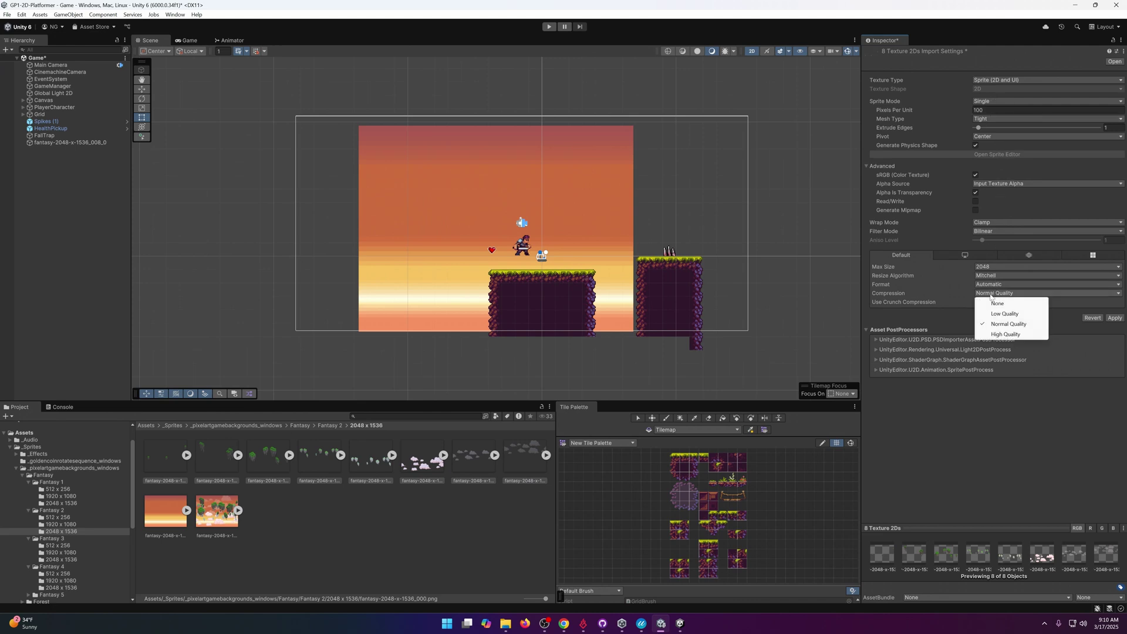
left_click(995, 233)
left_click(998, 241)
left_click(1114, 317)
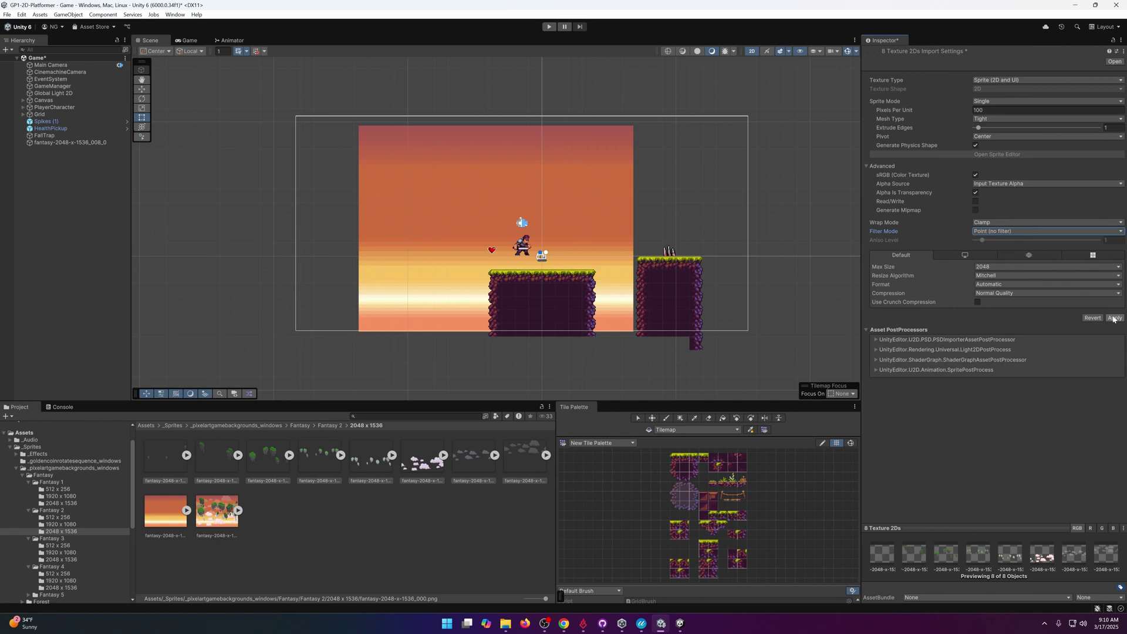
Add the island and cloud layers 000 through 007 to the scene as separate sprites roughly over the sky background.
left_click_drag(173, 468, 458, 185)
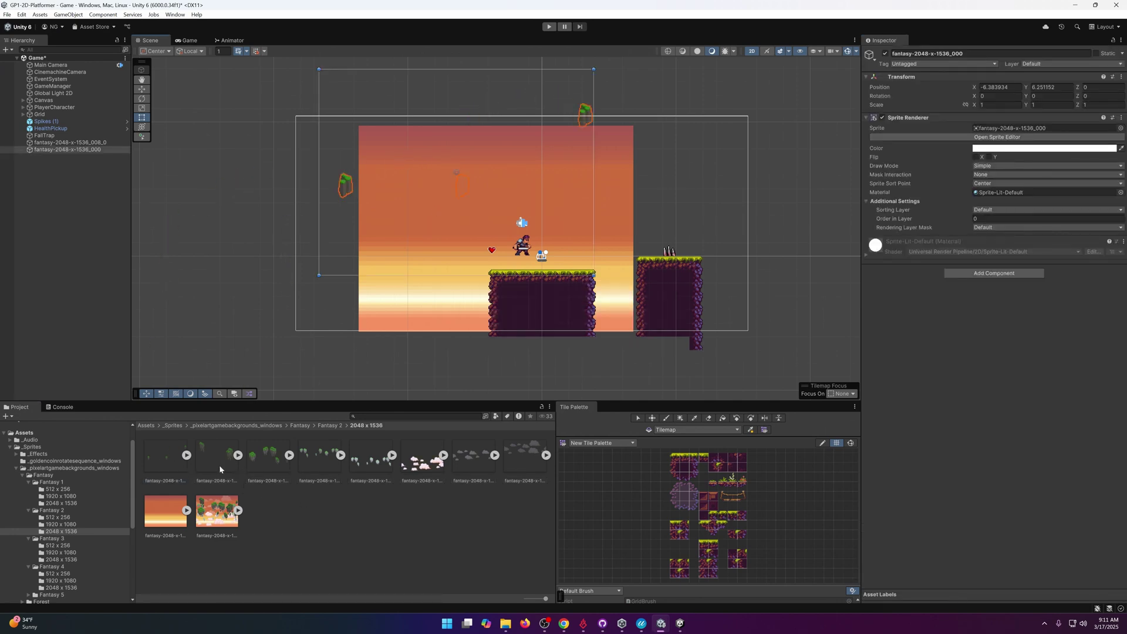
left_click_drag(220, 469, 425, 197)
left_click_drag(262, 463, 410, 199)
left_click_drag(320, 464, 413, 189)
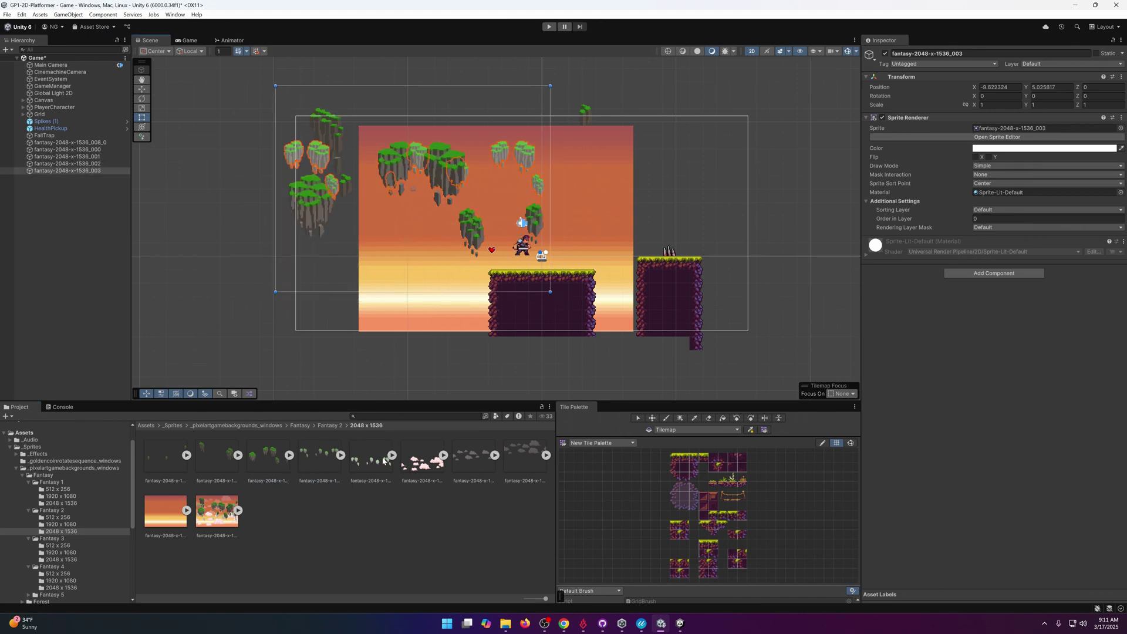
left_click_drag(384, 461, 464, 150)
left_click_drag(423, 459, 464, 150)
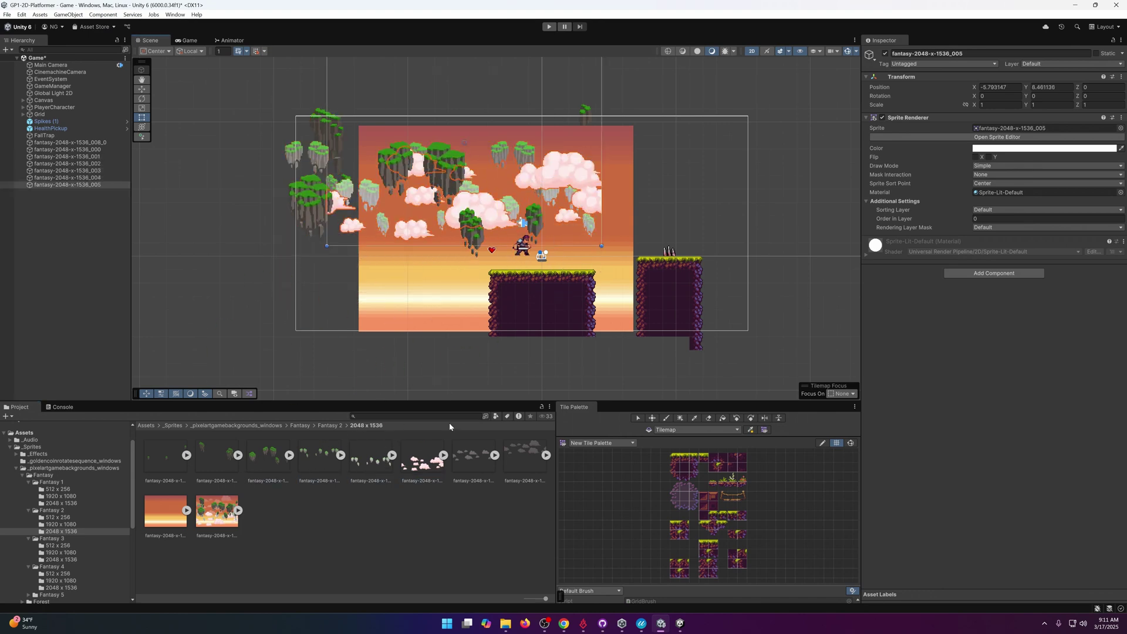
left_click_drag(473, 459, 443, 209)
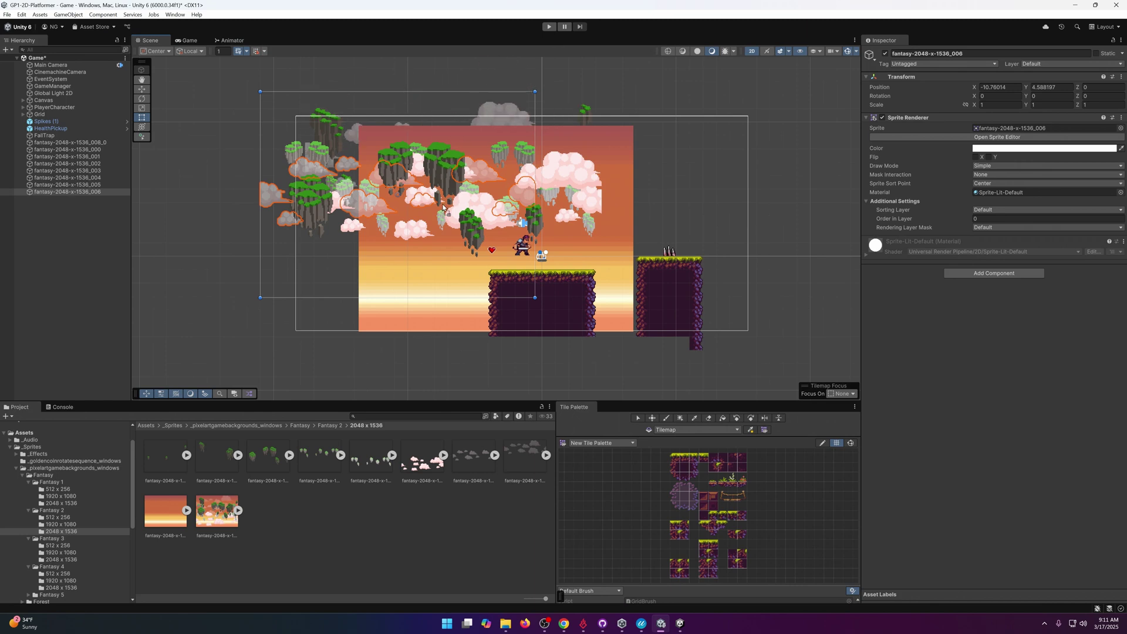
left_click_drag(525, 457, 442, 203)
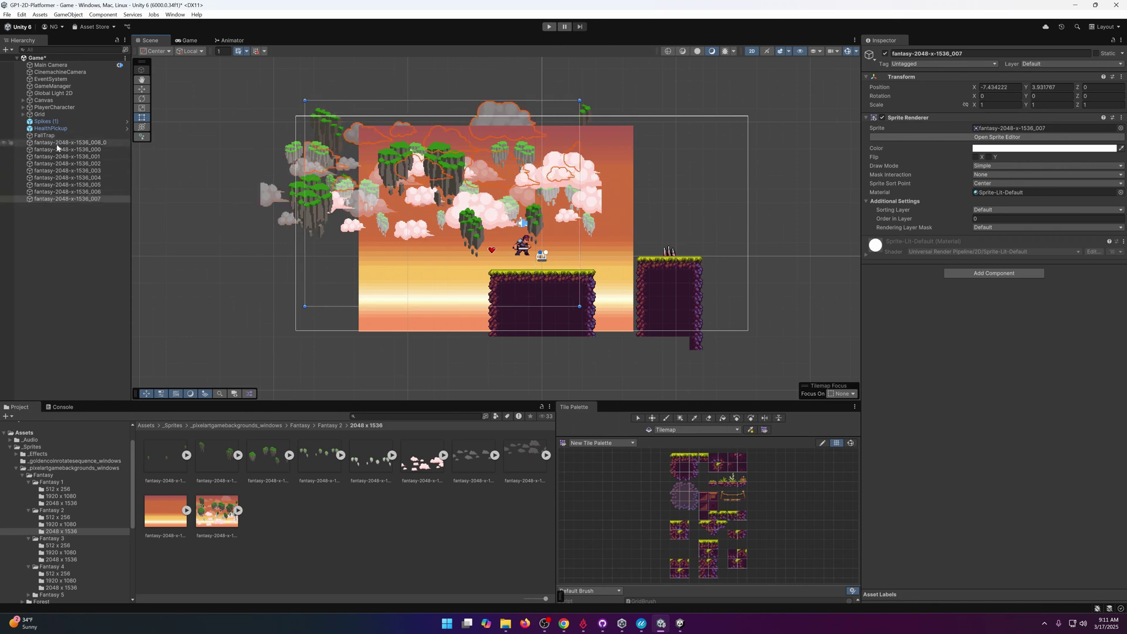
Set the X and Y position of all nine background sprites to 0 so the layers line up at the origin.
left_click(58, 143)
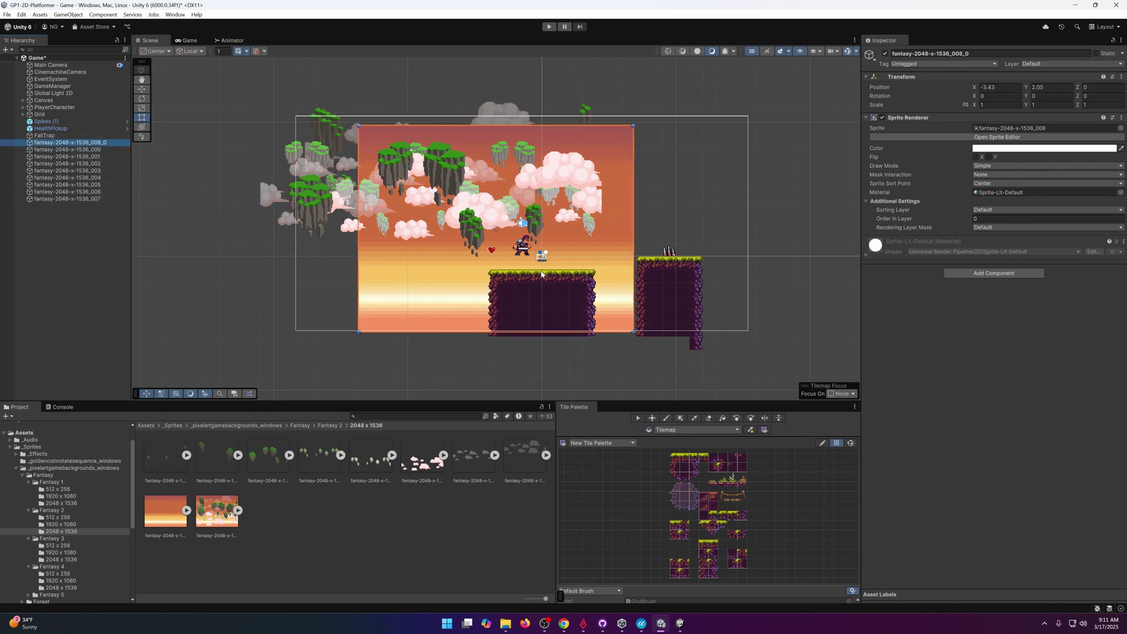
left_click(71, 198, "shift")
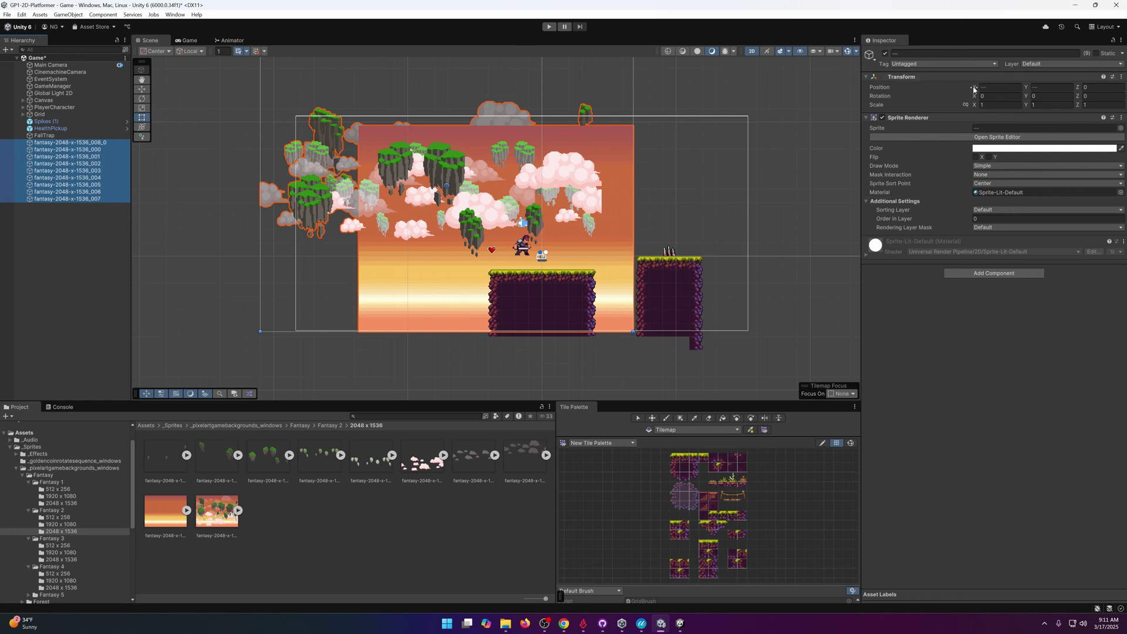
left_click(997, 87)
type("0")
key("Tab")
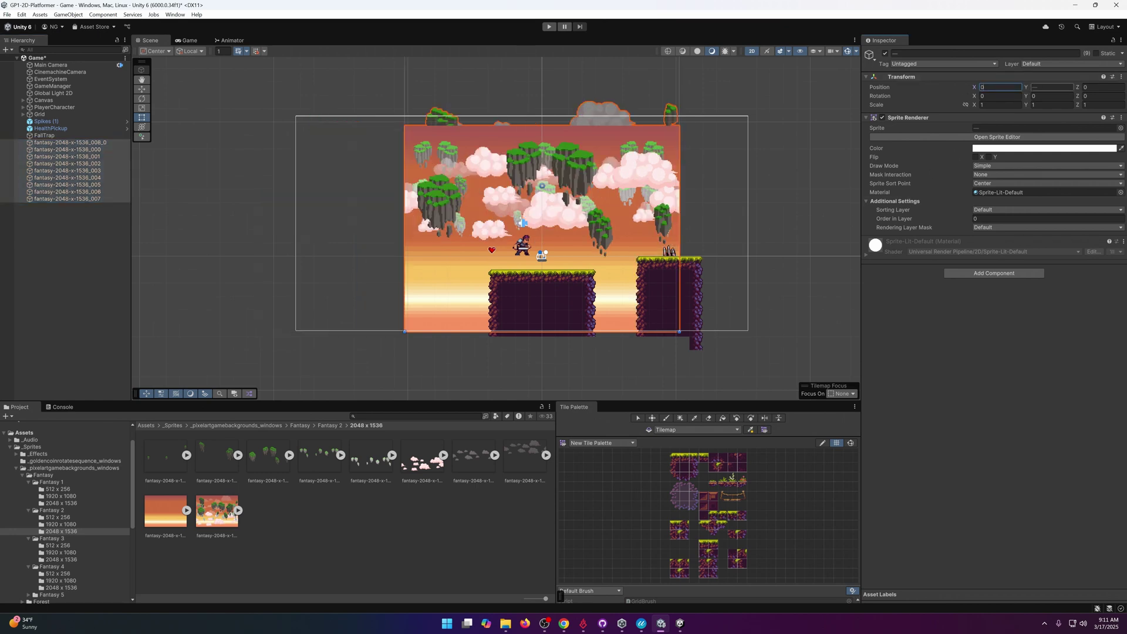
type("0")
key("Tab")
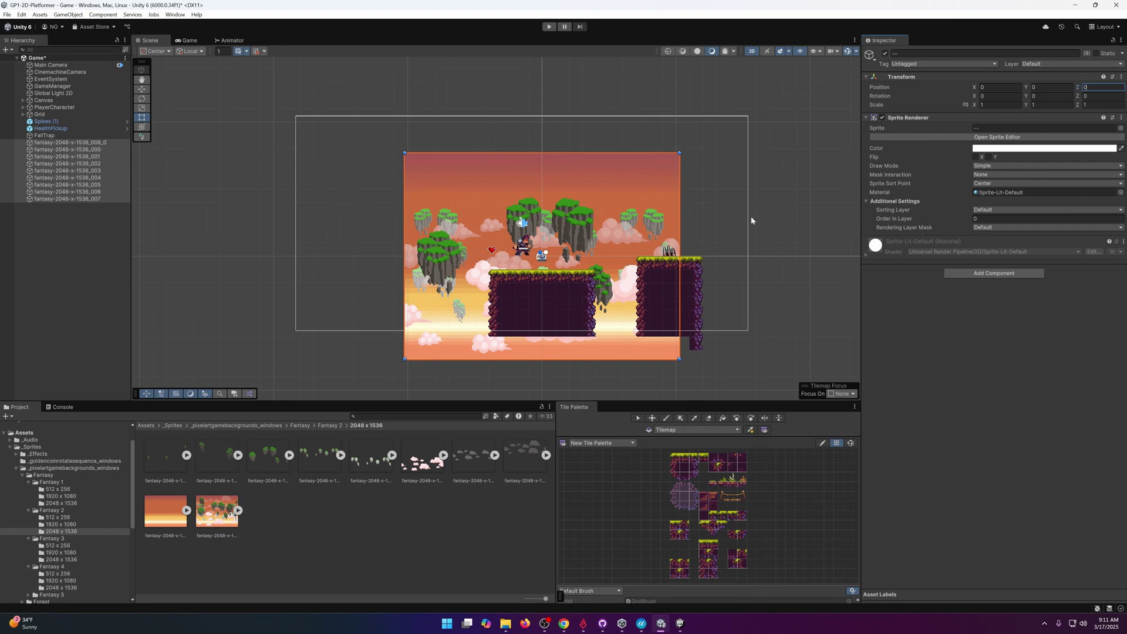
left_click(675, 226)
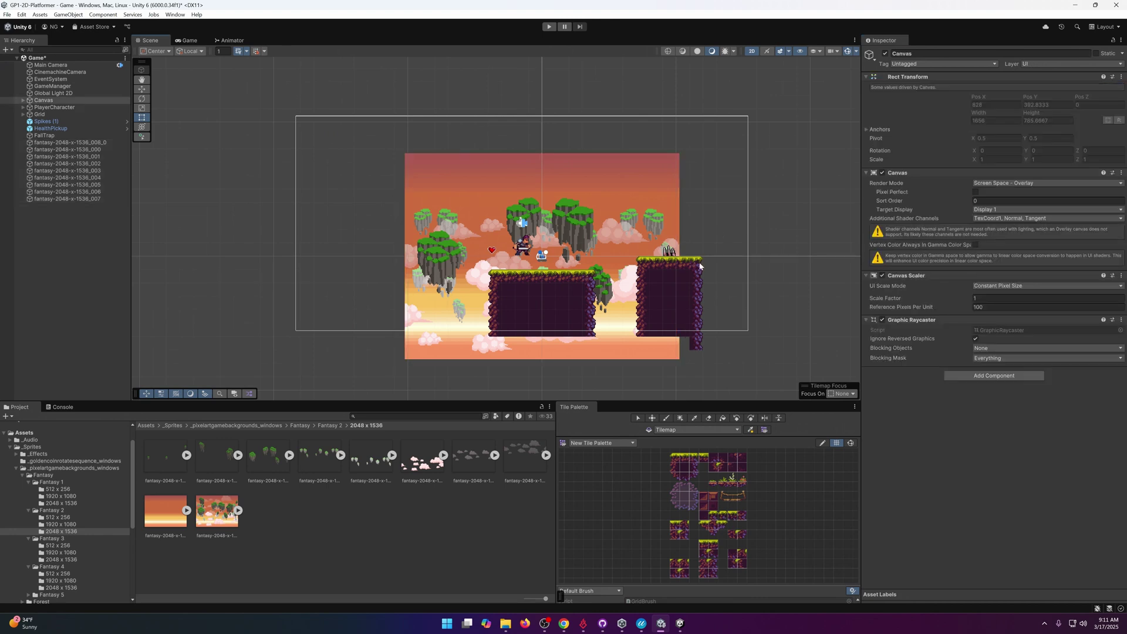
Set Pixels Per Unit to 32 for all nine background layer textures, 000 through 008, and apply the import settings.
scroll(575, 243, "up", 12)
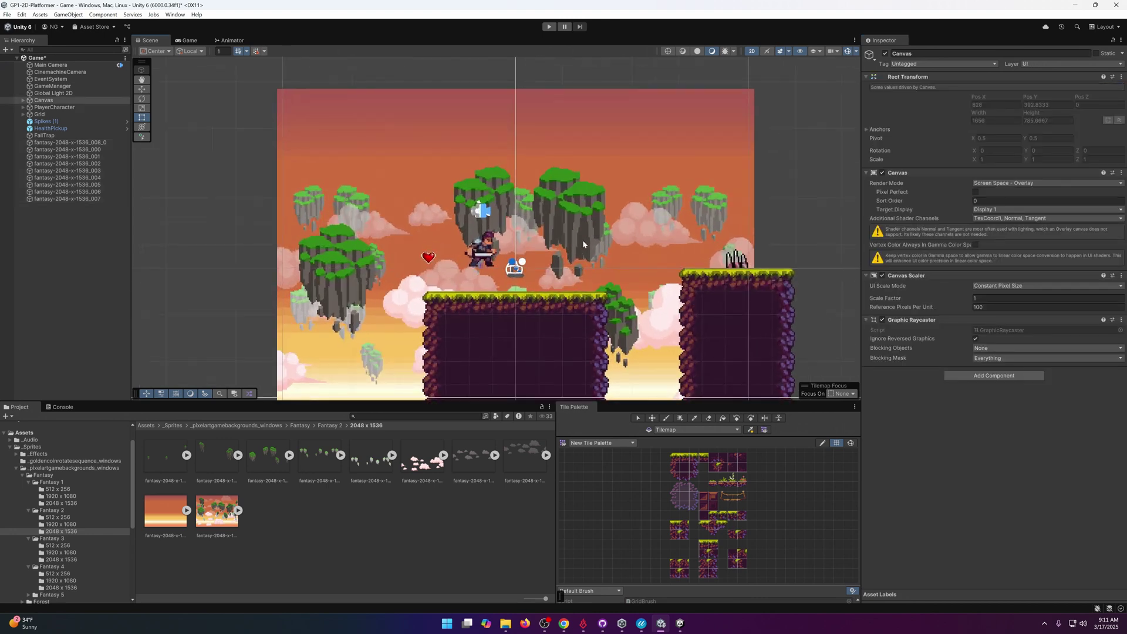
scroll(620, 266, "down", 3)
mouse_move(620, 268)
middle_mouse_down()
mouse_move(627, 213)
mouse_move(610, 255)
middle_mouse_up()
scroll(627, 213, "down", 3)
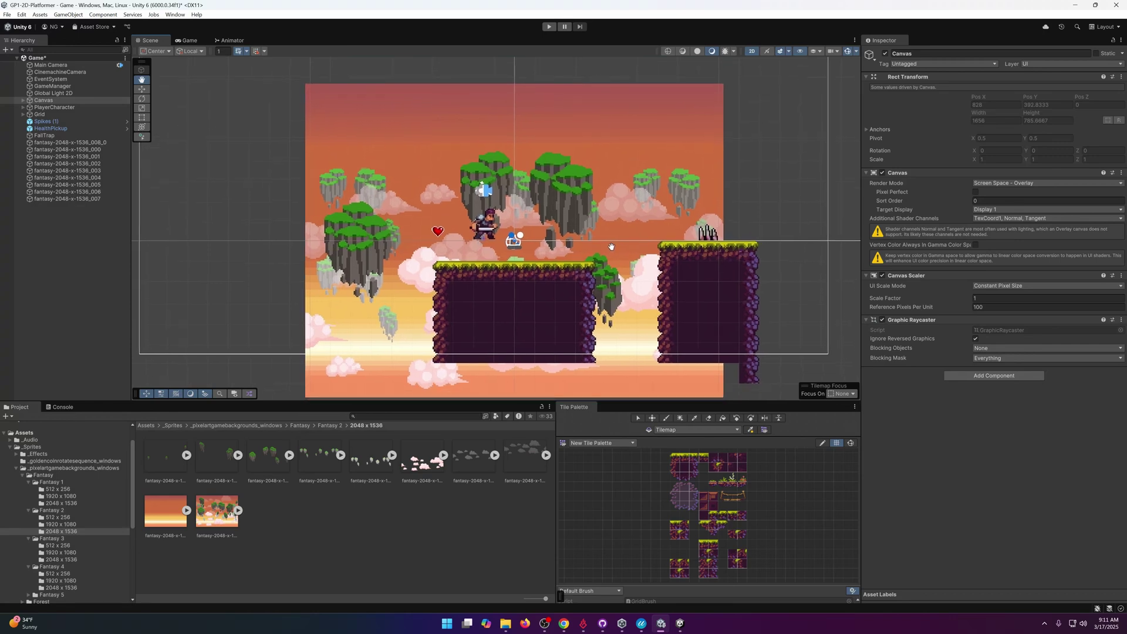
scroll(611, 255, "down", 1)
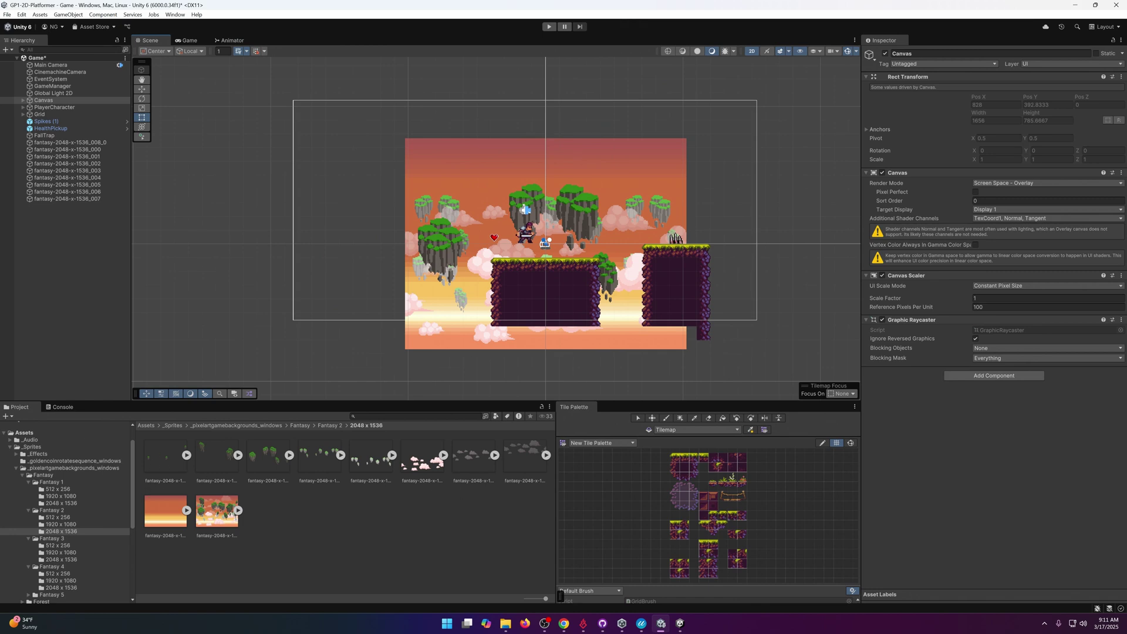
left_click(370, 539)
left_click(158, 464)
left_click(151, 520, "shift")
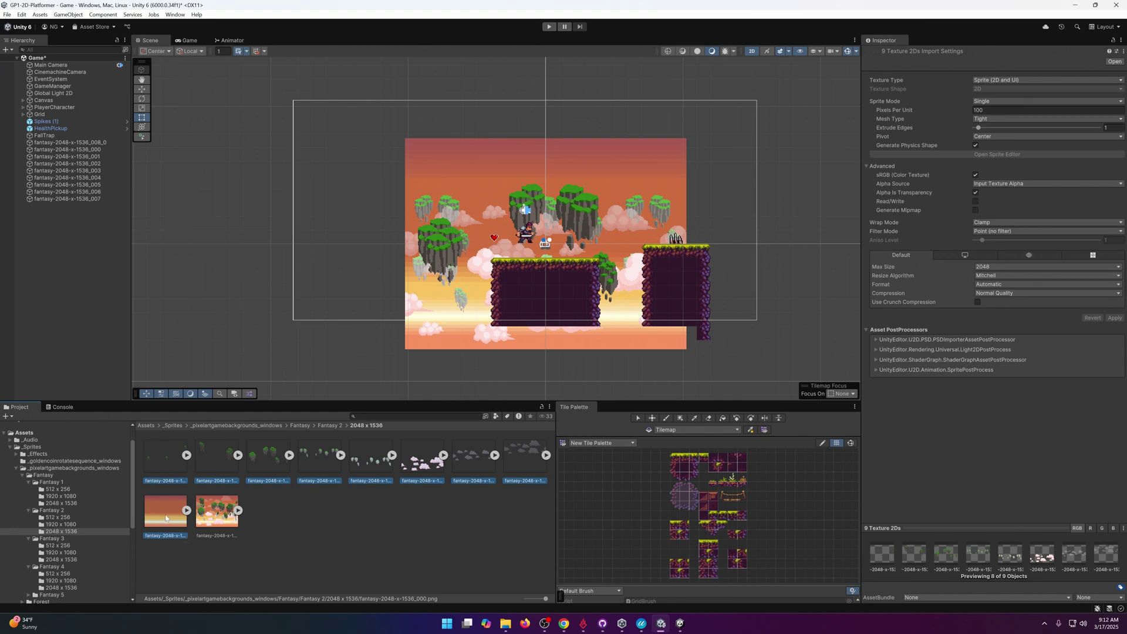
left_click(1007, 109)
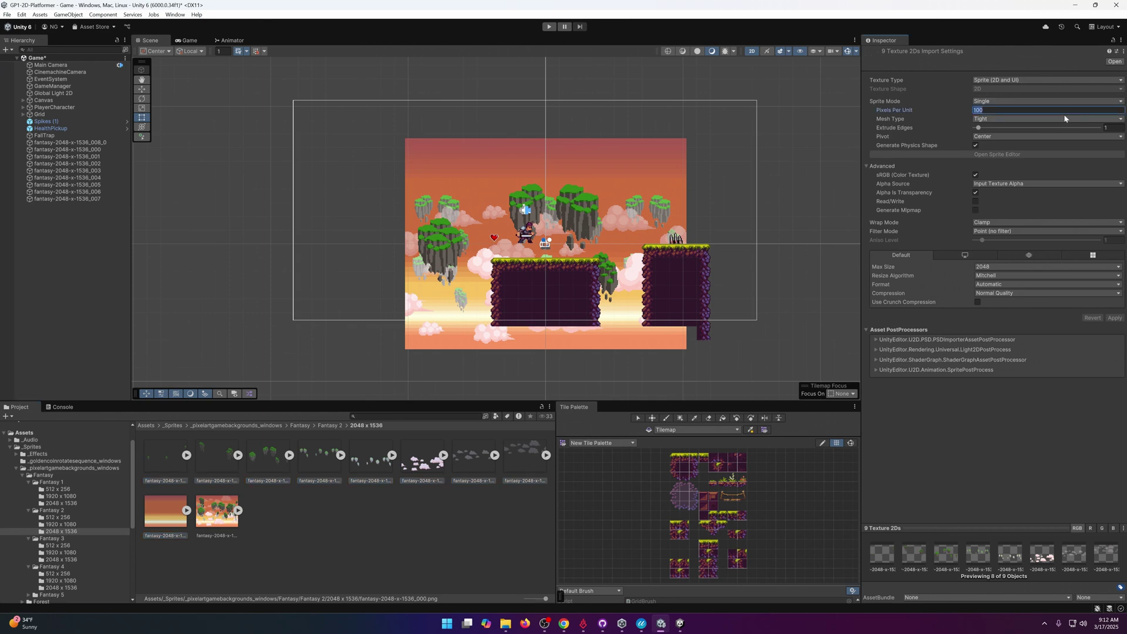
type("32")
left_click(1114, 317)
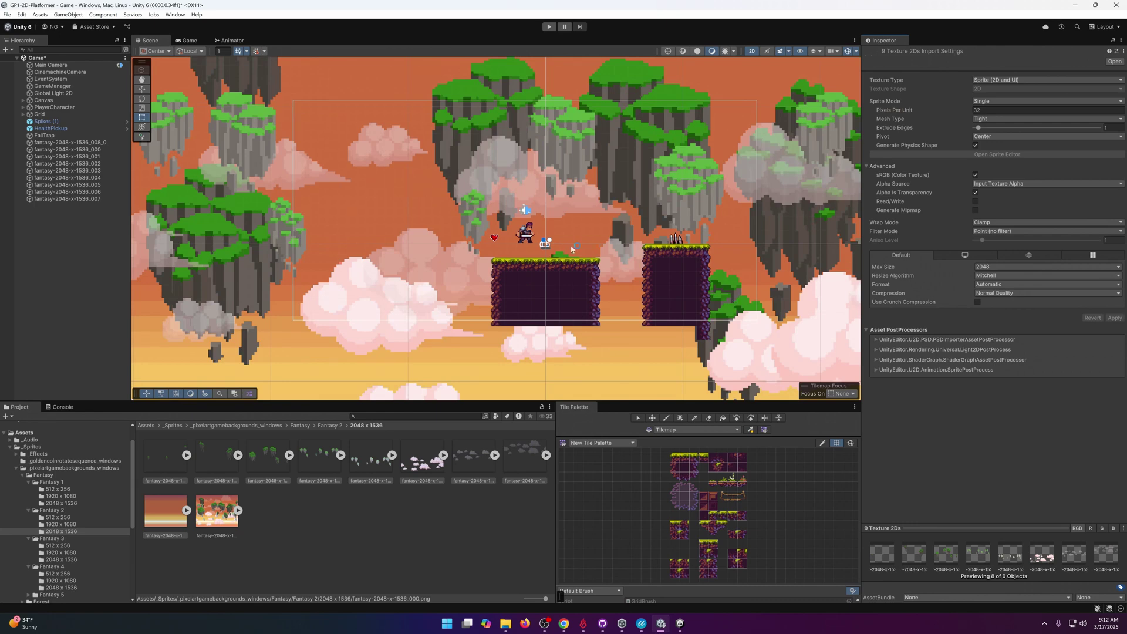
Turn off 2D mode in the Scene view and examine the depth arrangement of the background layers and platforms from the side.
scroll(564, 230, "down", 6)
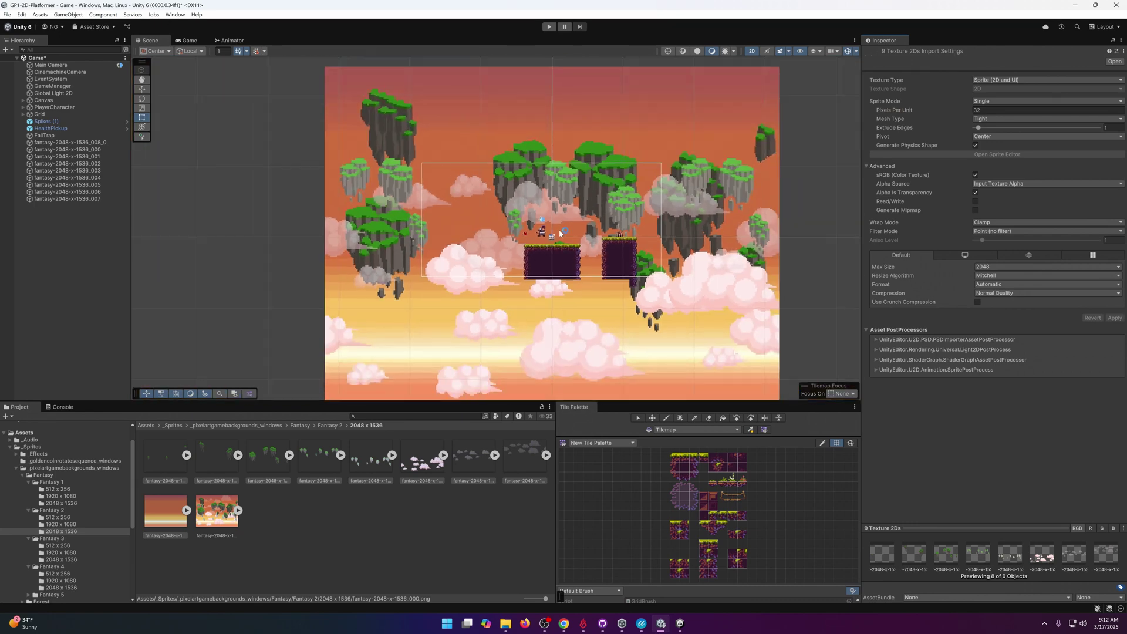
middle_click_drag(610, 282, 513, 262)
scroll(503, 204, "up", 2)
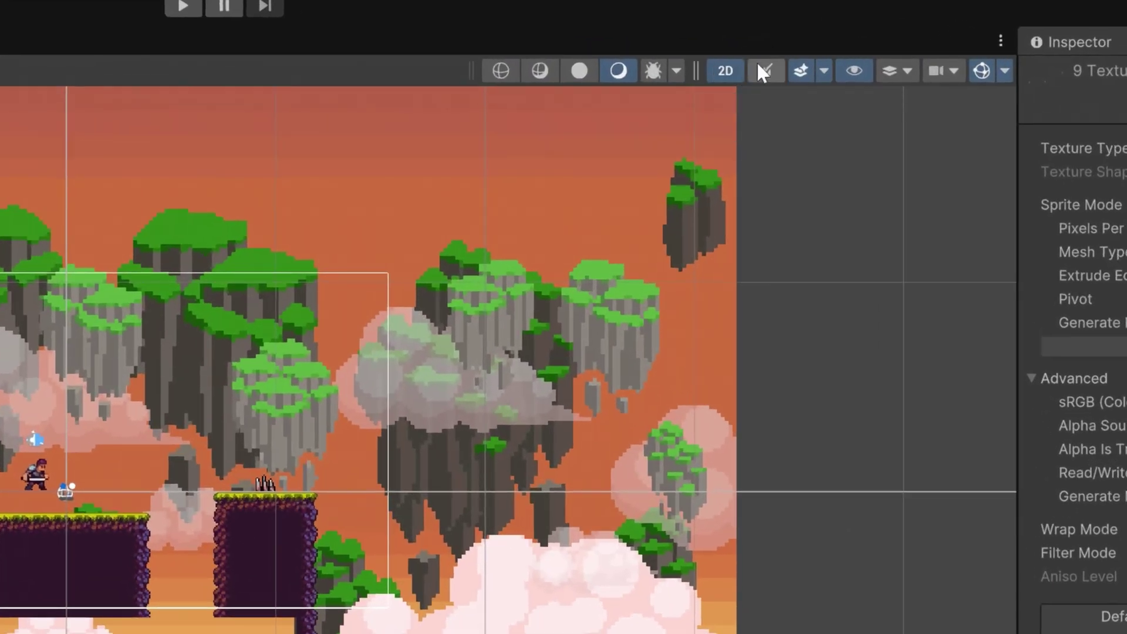
left_click(732, 68)
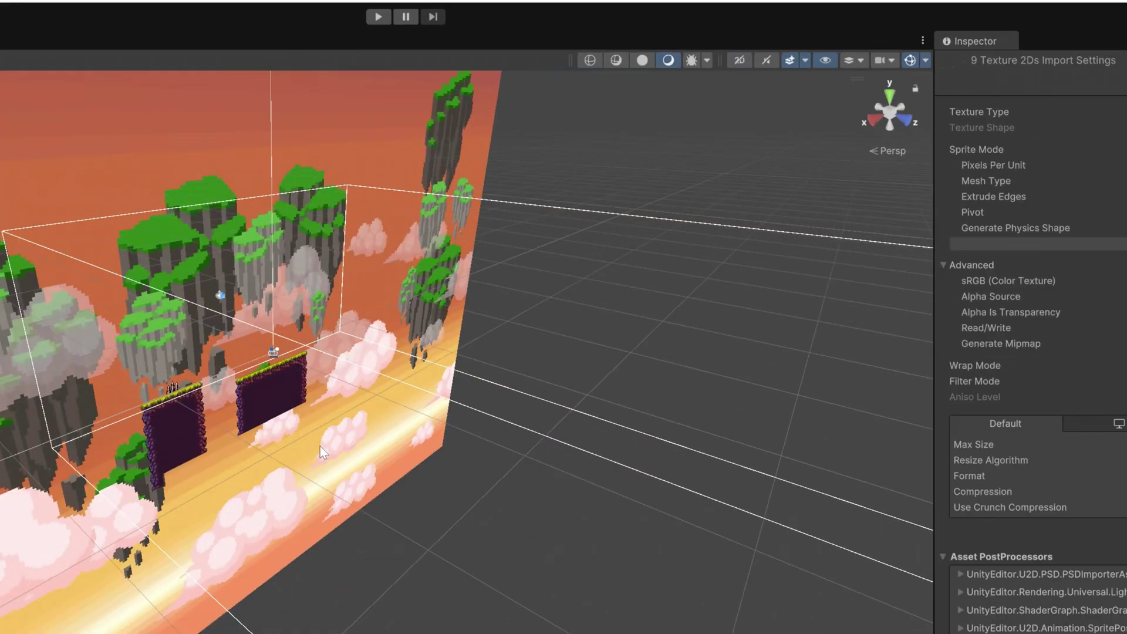
right_click_drag(320, 446, 478, 452)
middle_click_drag(306, 449, 590, 386)
middle_click_drag(668, 234, 724, 225)
left_click_drag(680, 183, 564, 239)
middle_click_drag(565, 238, 638, 240)
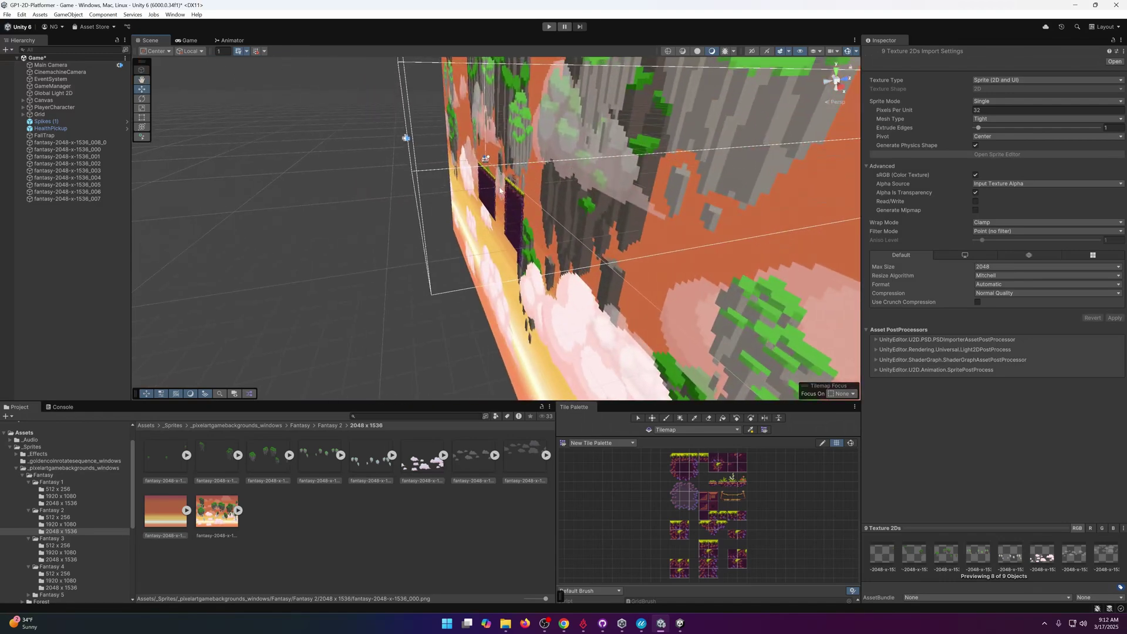
middle_click_drag(549, 194, 528, 213)
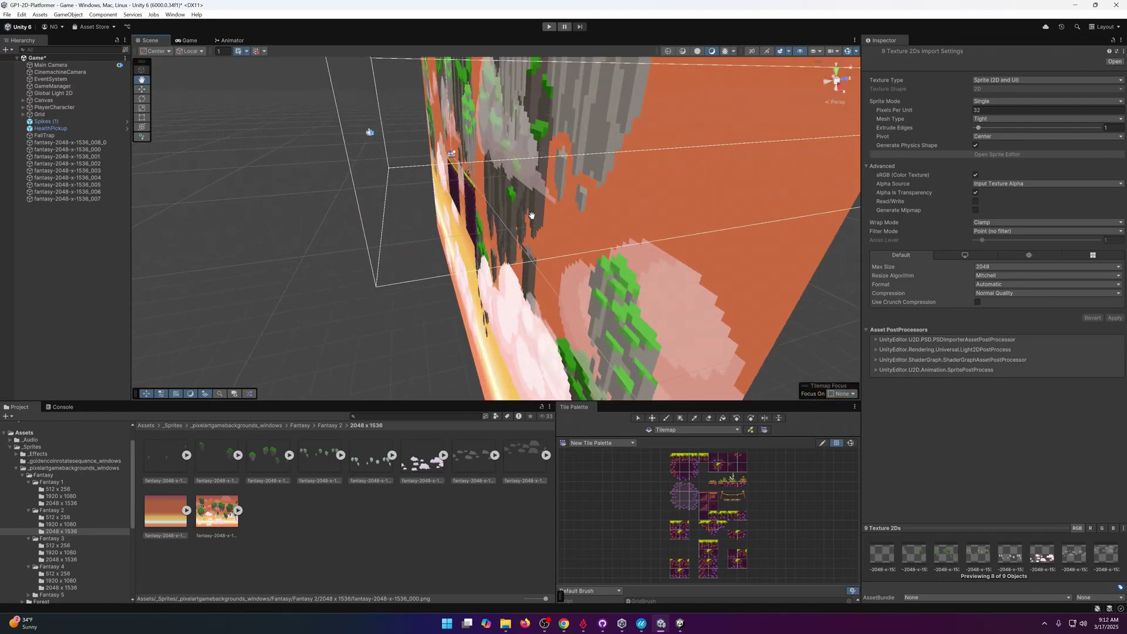
Create an empty game object named Background at the root of the scene.
right_click(17, 241)
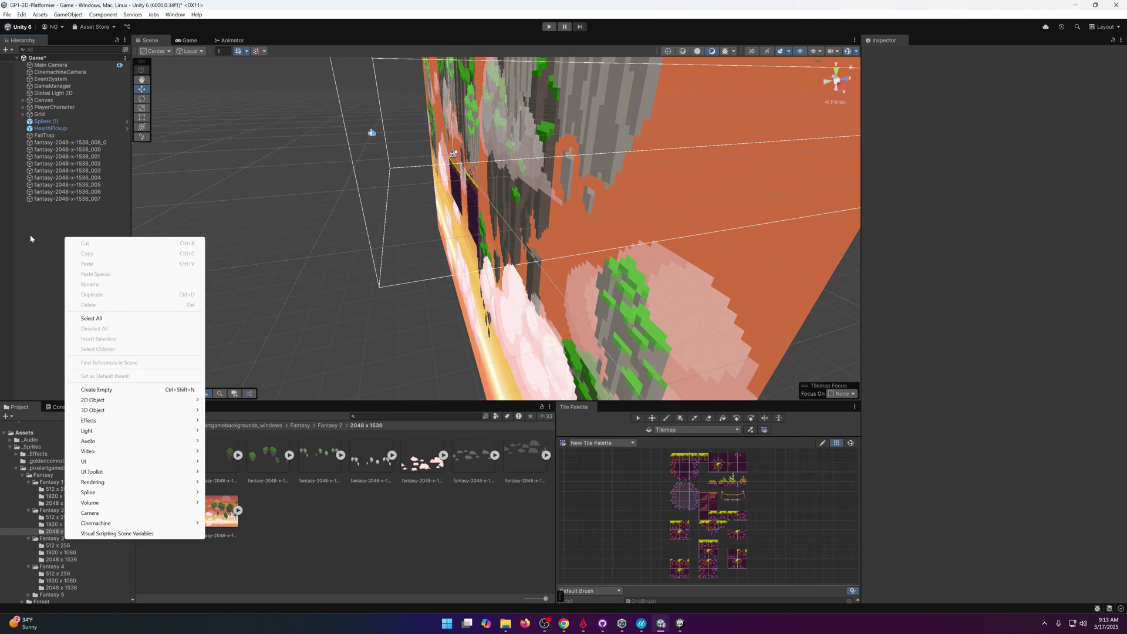
left_click(96, 389)
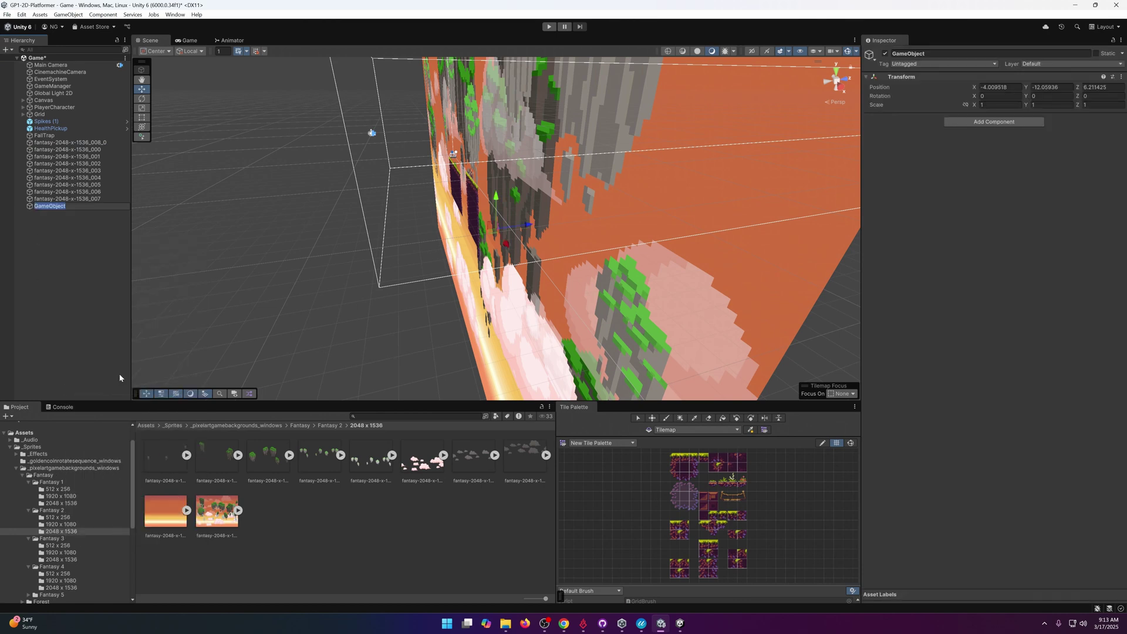
type("Background")
key("Return")
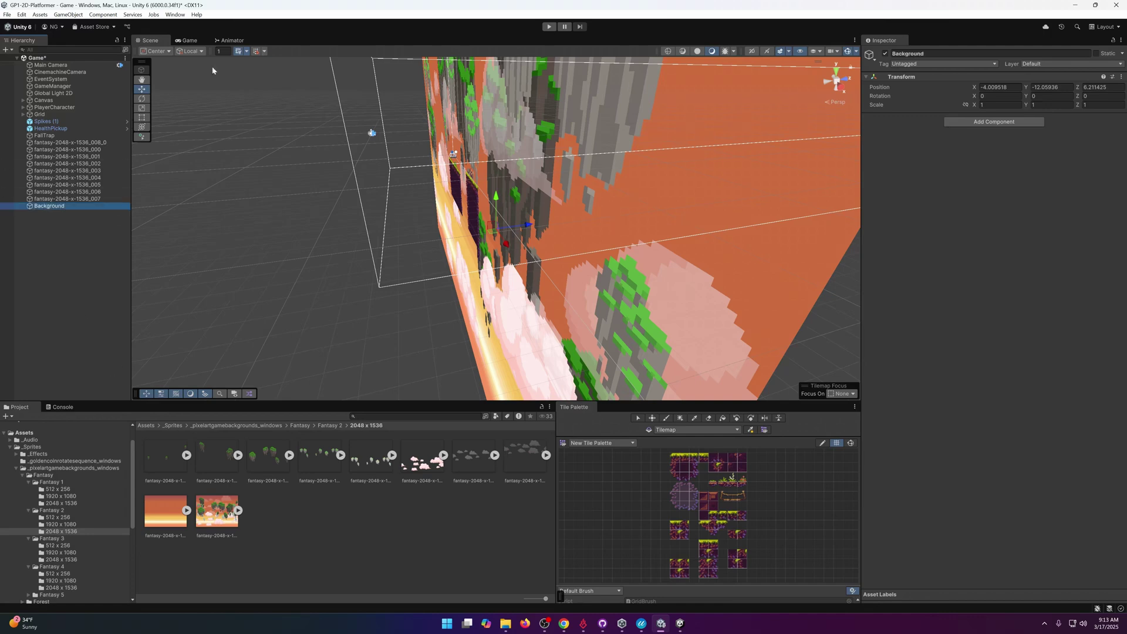
Set the Background object's position to 0, 0, 0.
left_click(84, 144)
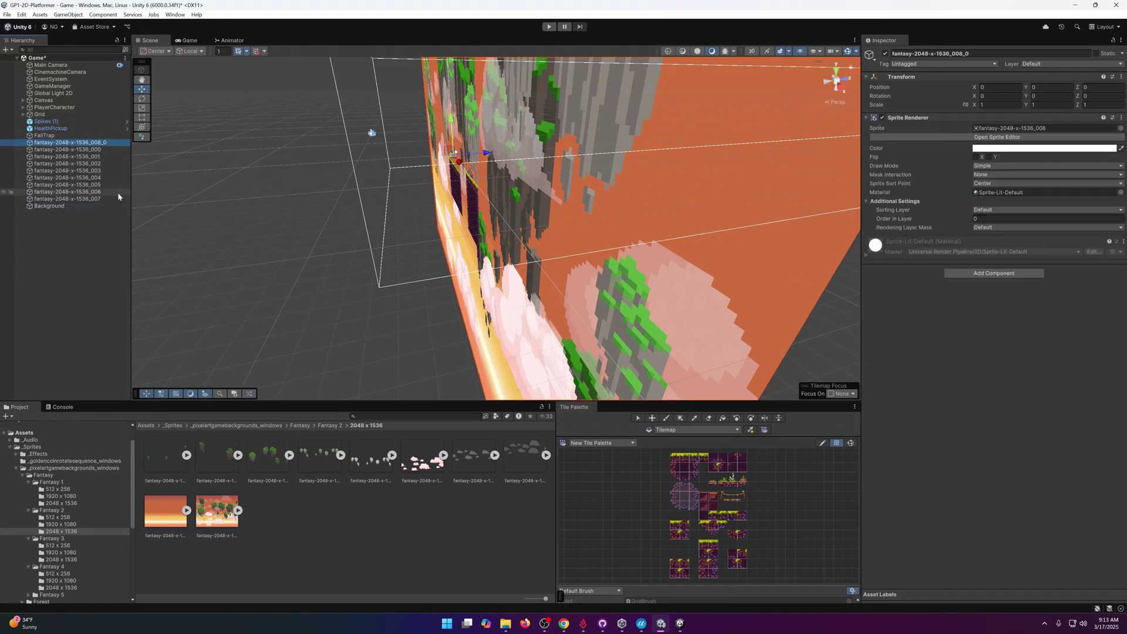
left_click(76, 206)
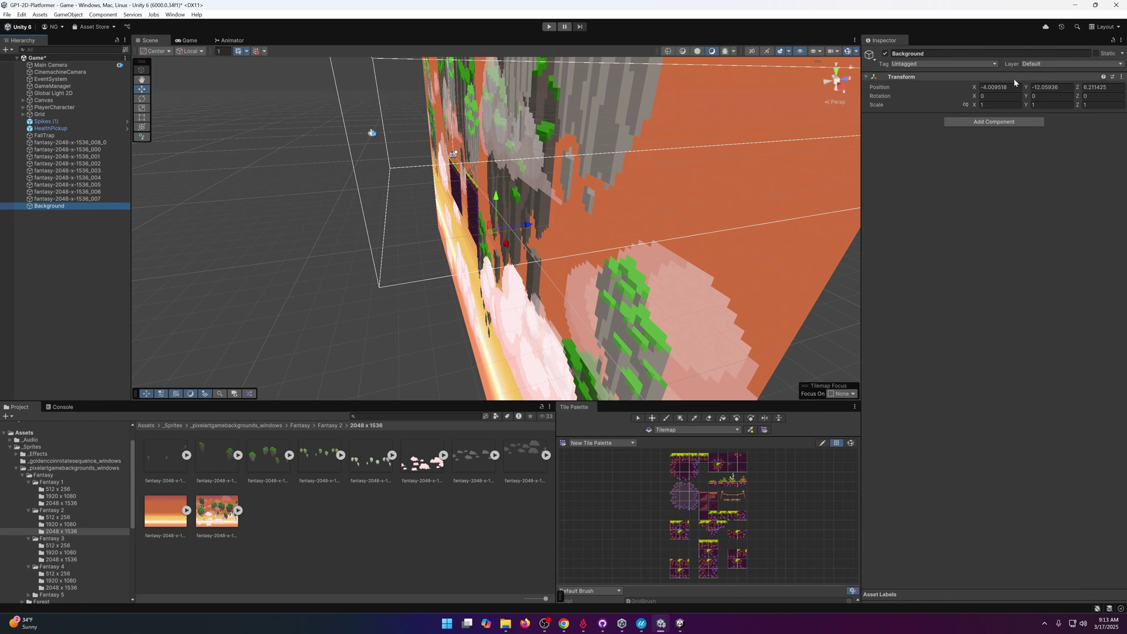
left_click(998, 87)
type("0")
key("Tab")
type("0")
key("Tab")
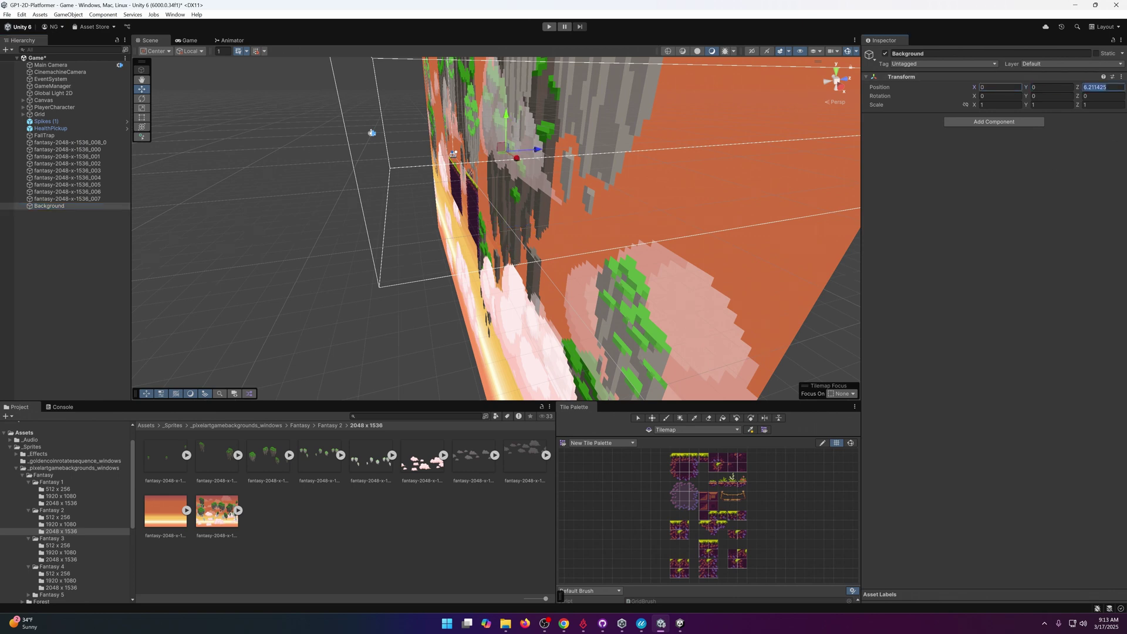
type("0")
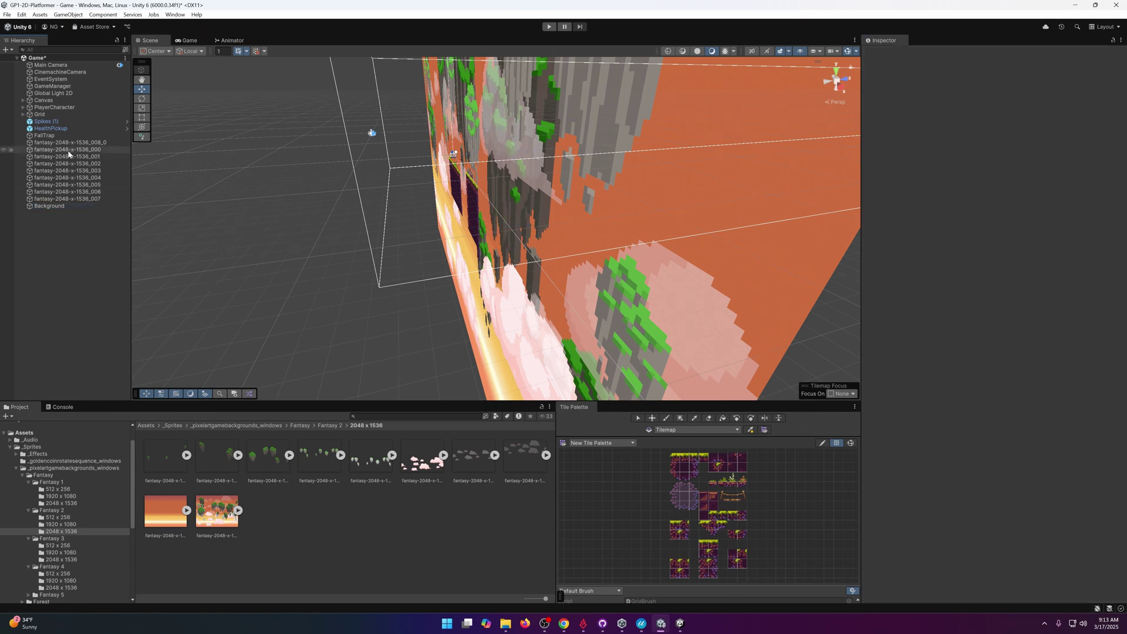
Parent all nine fantasy-2048-x-1536 layer sprites under the Background object.
left_click(64, 143)
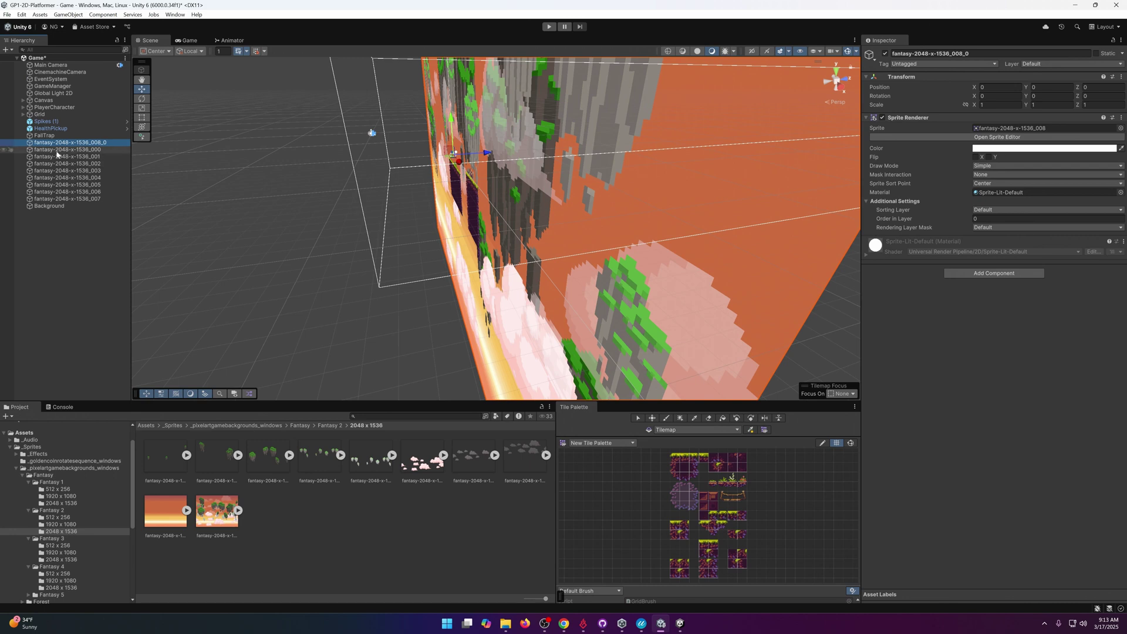
left_click(81, 200, "shift")
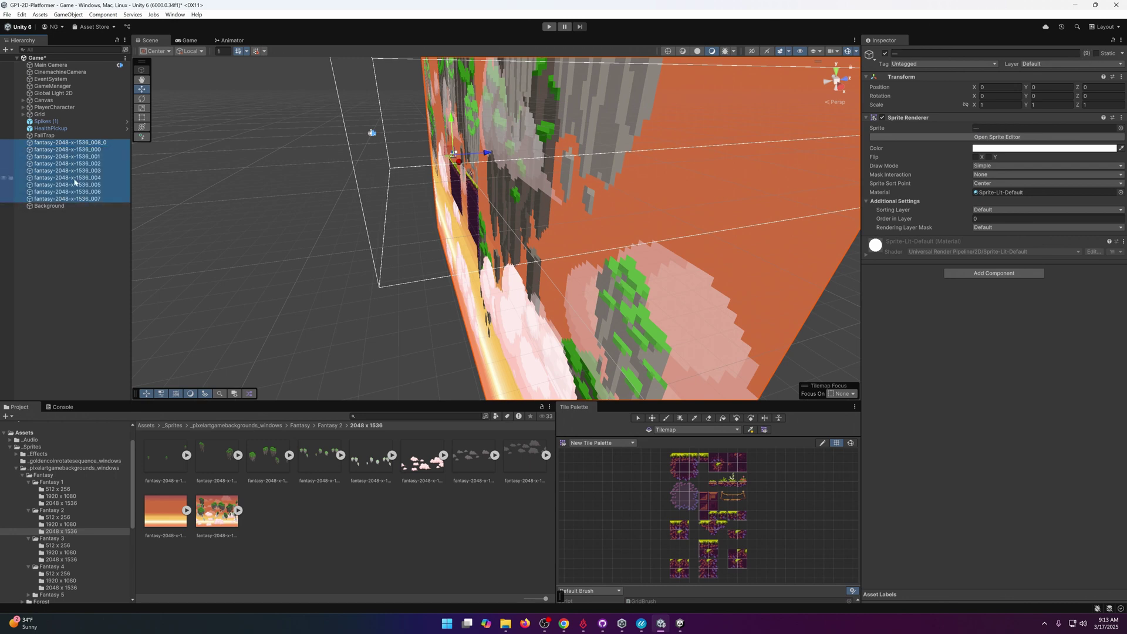
left_click_drag(56, 145, 99, 152)
left_click_drag(93, 201, 87, 209)
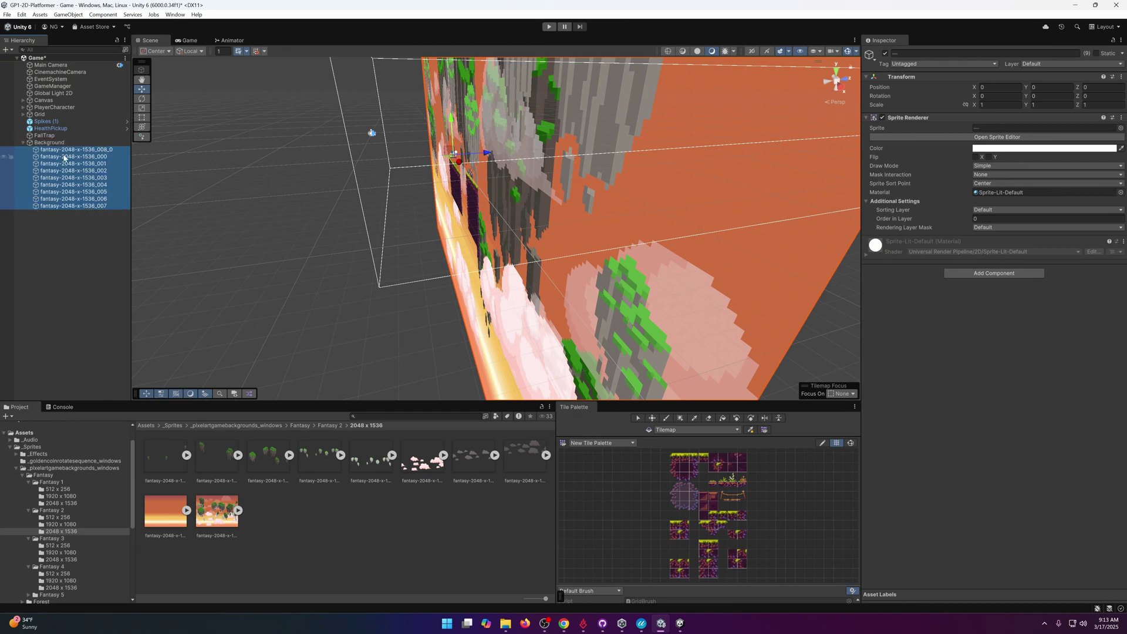
Push the Background object behind the platforms by setting its Z position to 10.
left_click(60, 144)
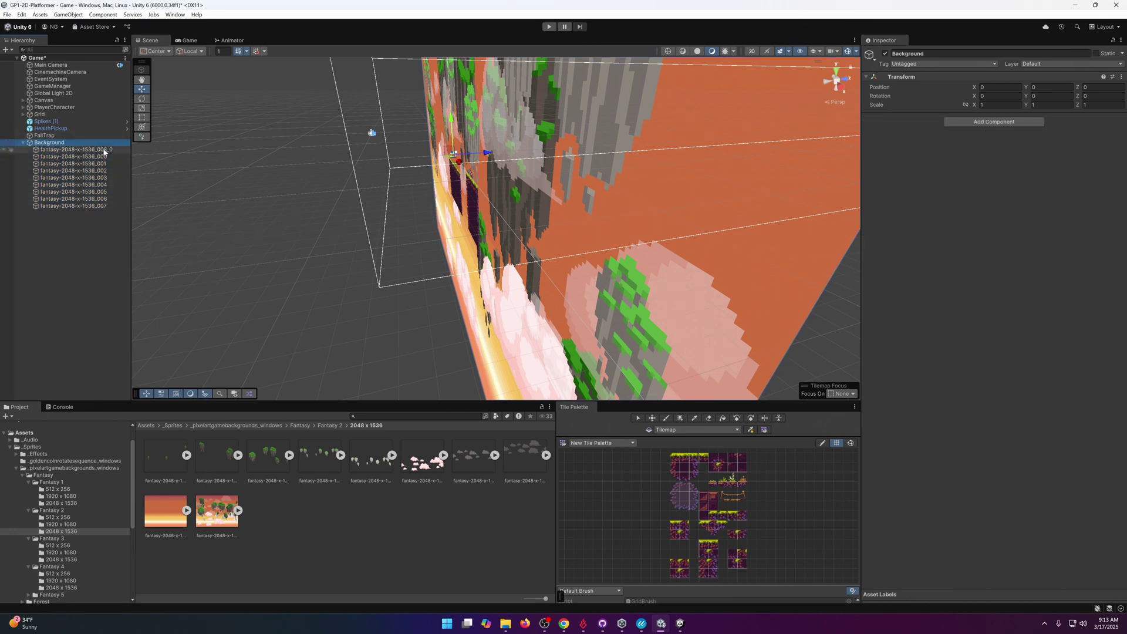
left_click_drag(489, 155, 569, 164)
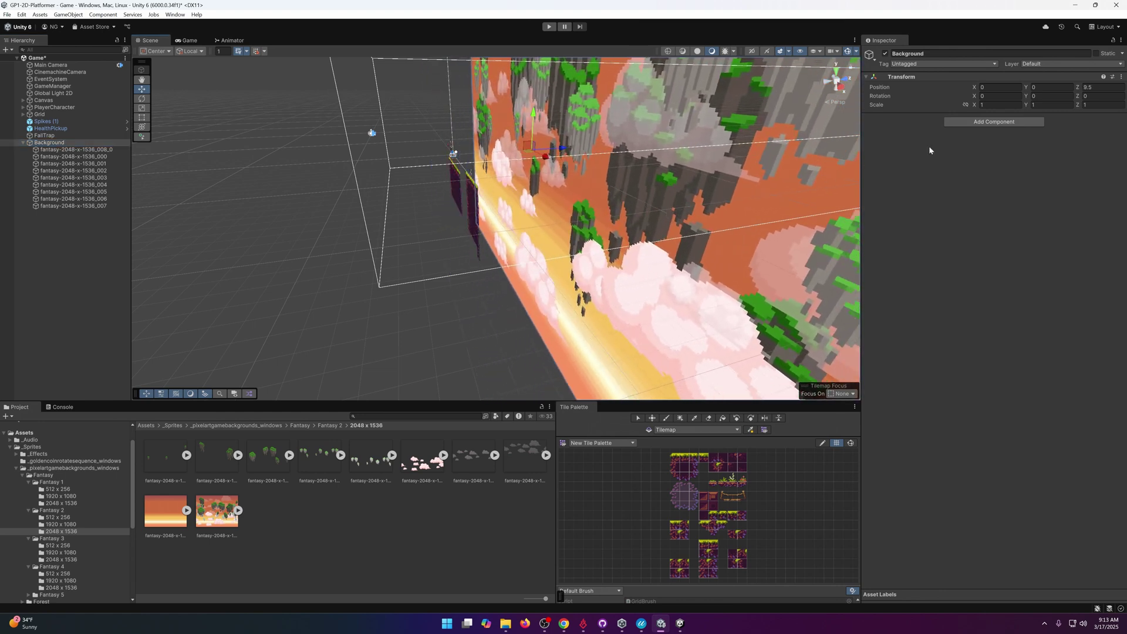
type("10")
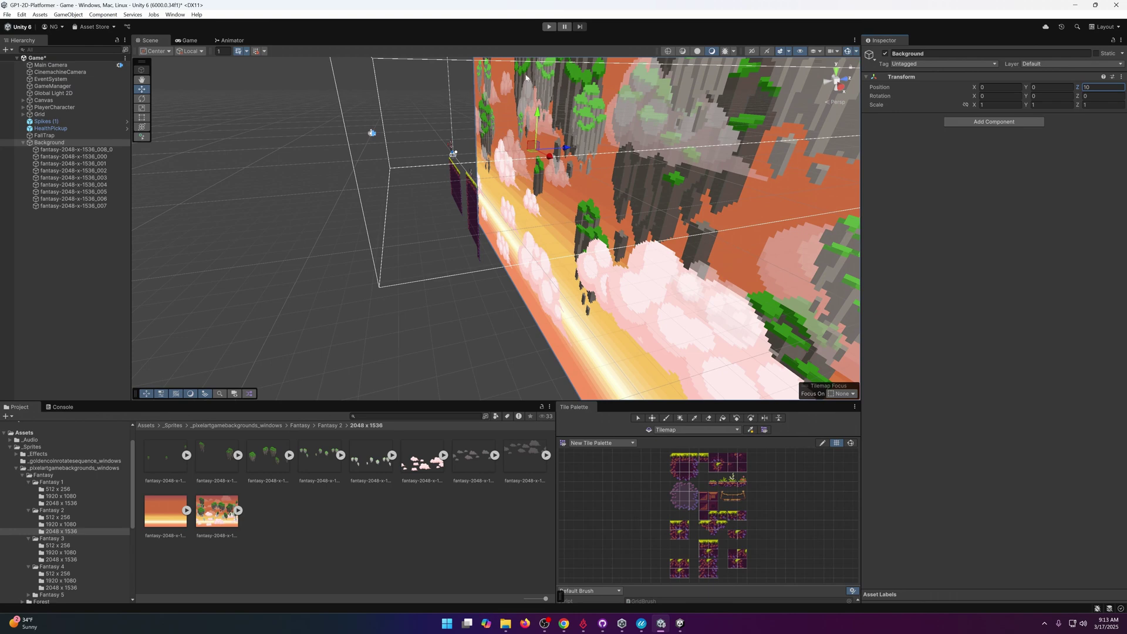
Return the Scene view to 2D and play-test the level, running and jumping between the platforms in front of the new background.
left_click(752, 51)
middle_click_drag(609, 168, 595, 265)
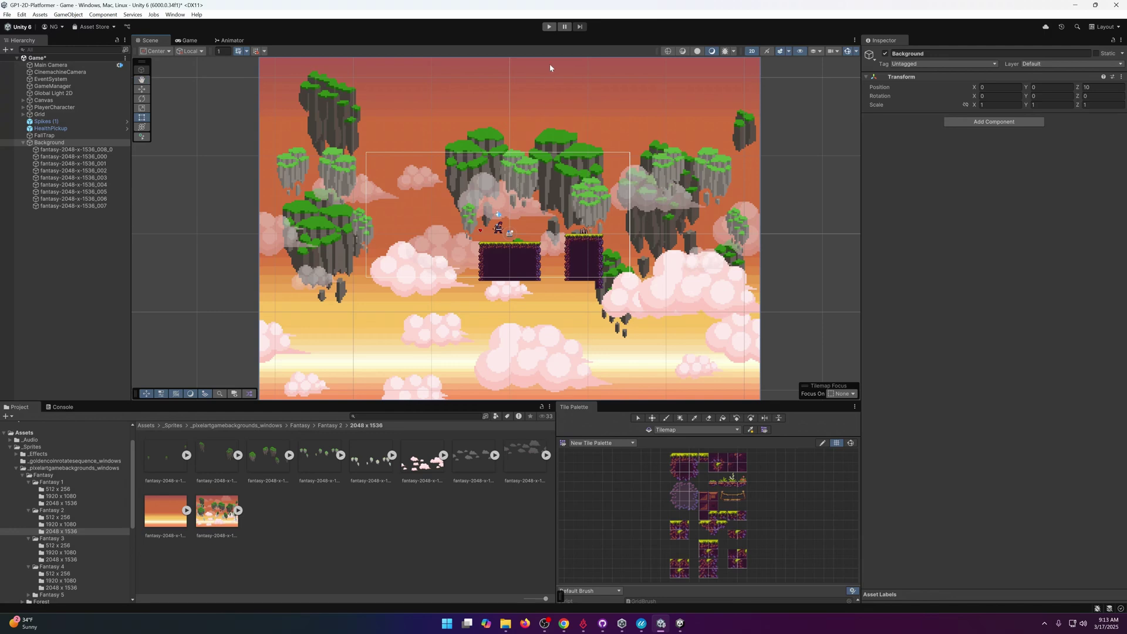
left_click(548, 26)
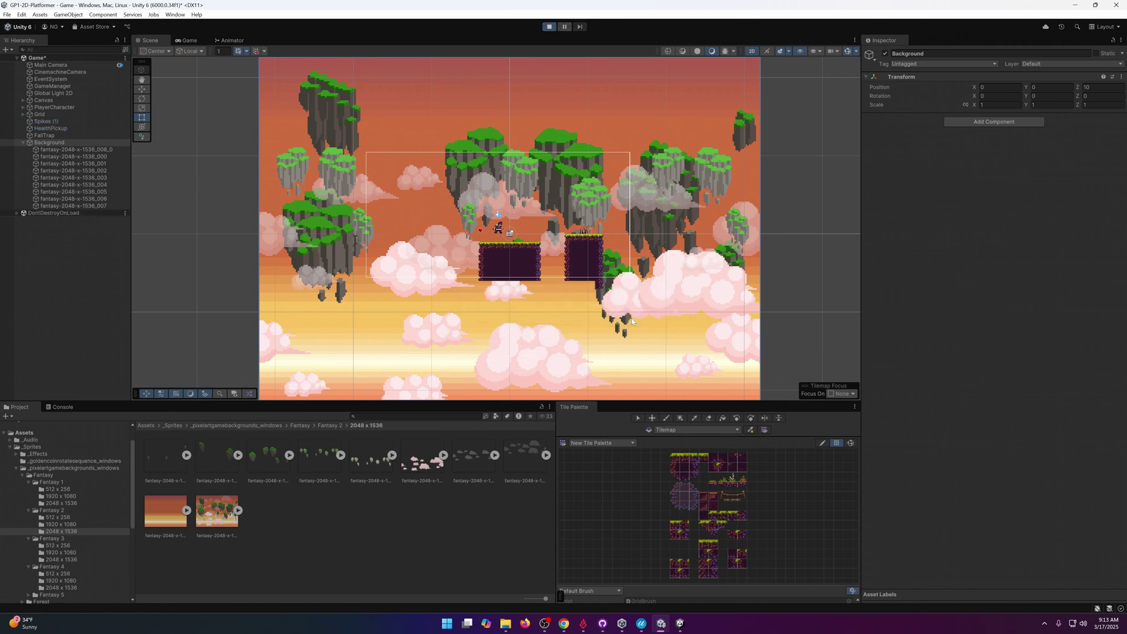
key("d")
key("space")
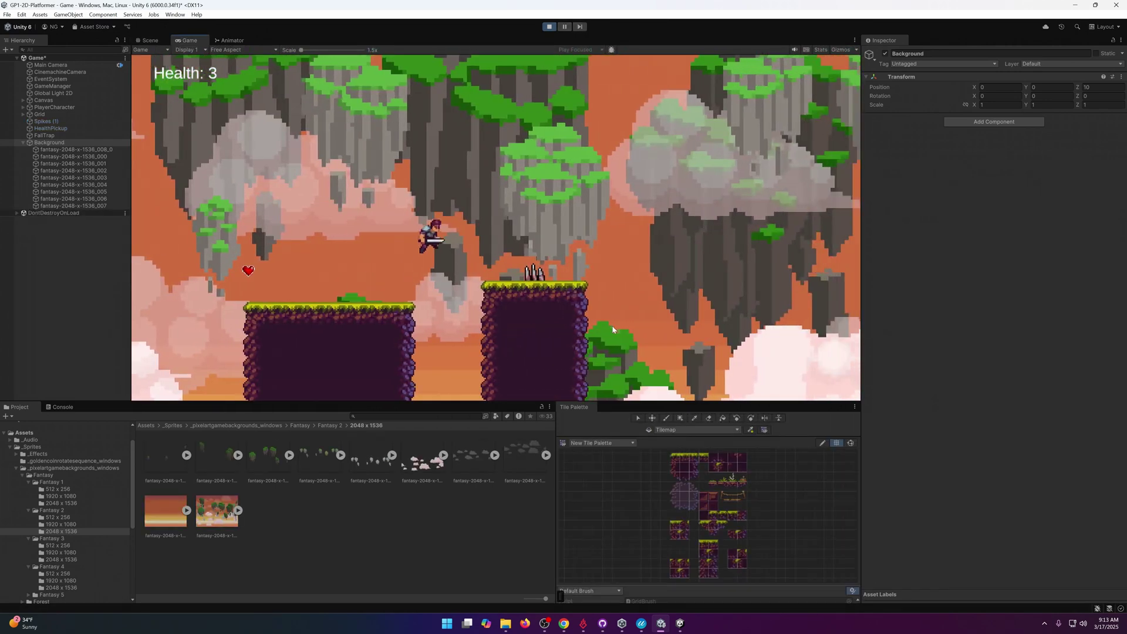
key("d")
key("space")
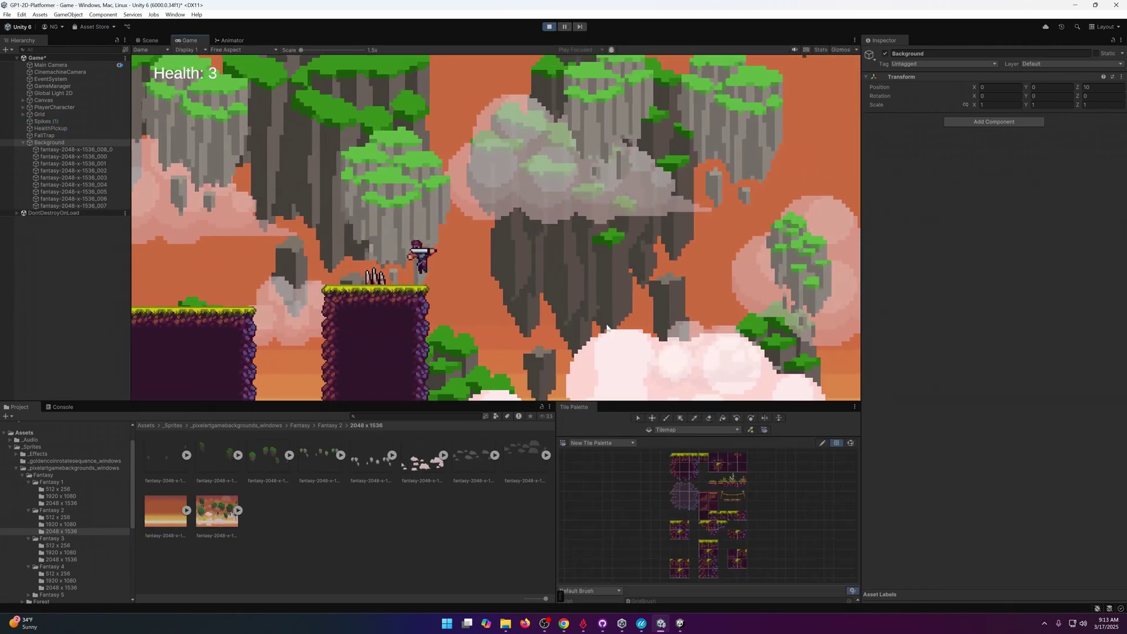
key("d")
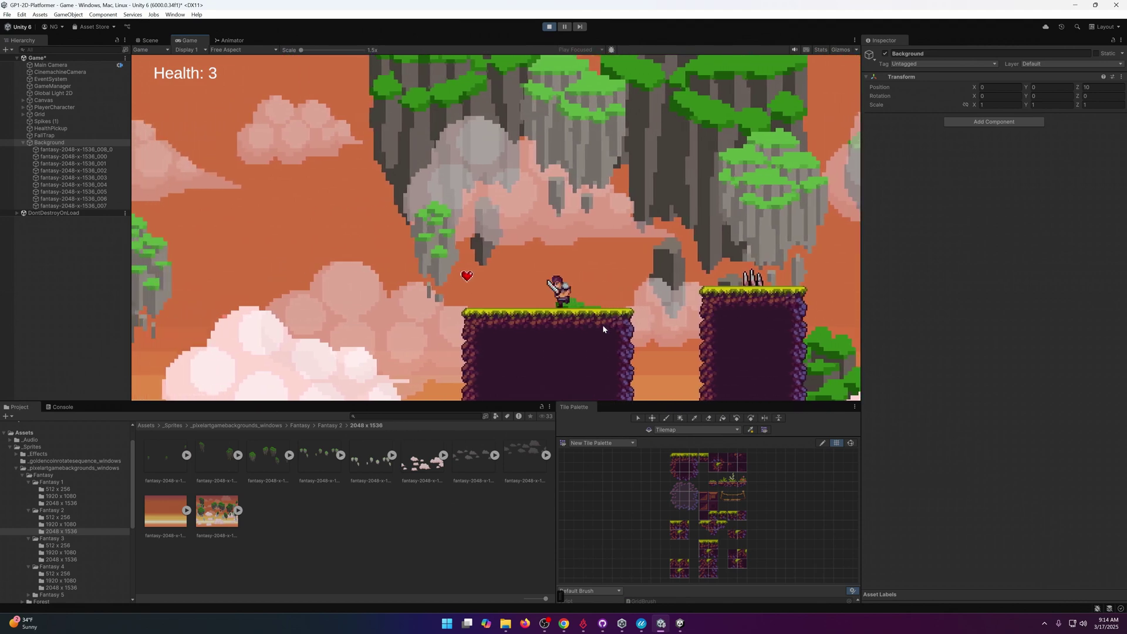
key("a")
key("space")
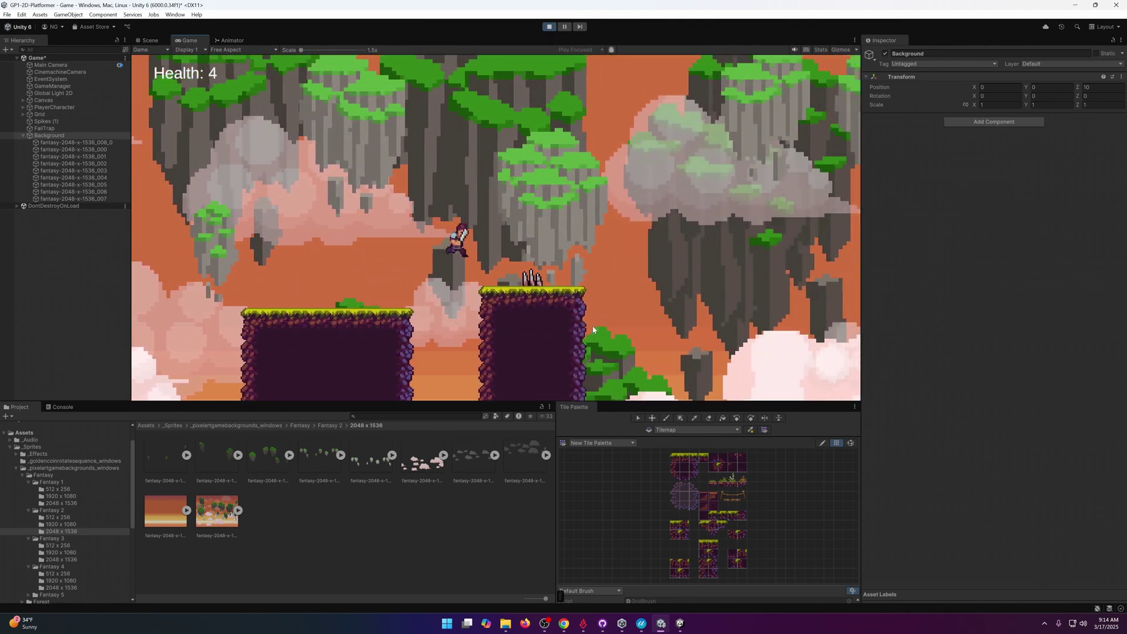
key("a")
key("space")
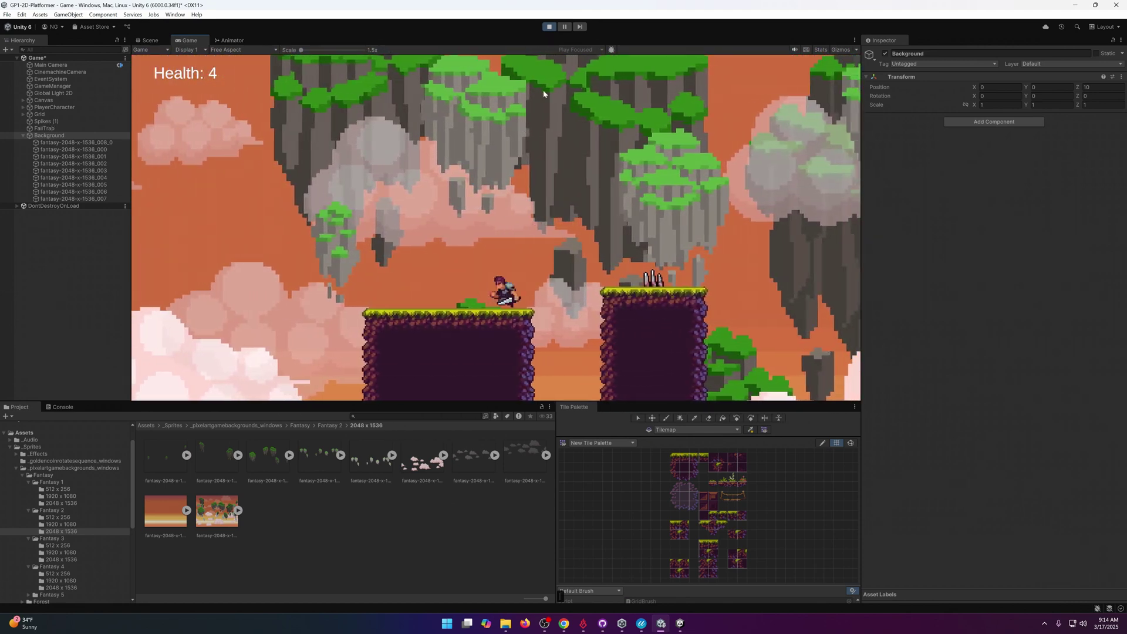
left_click(549, 27)
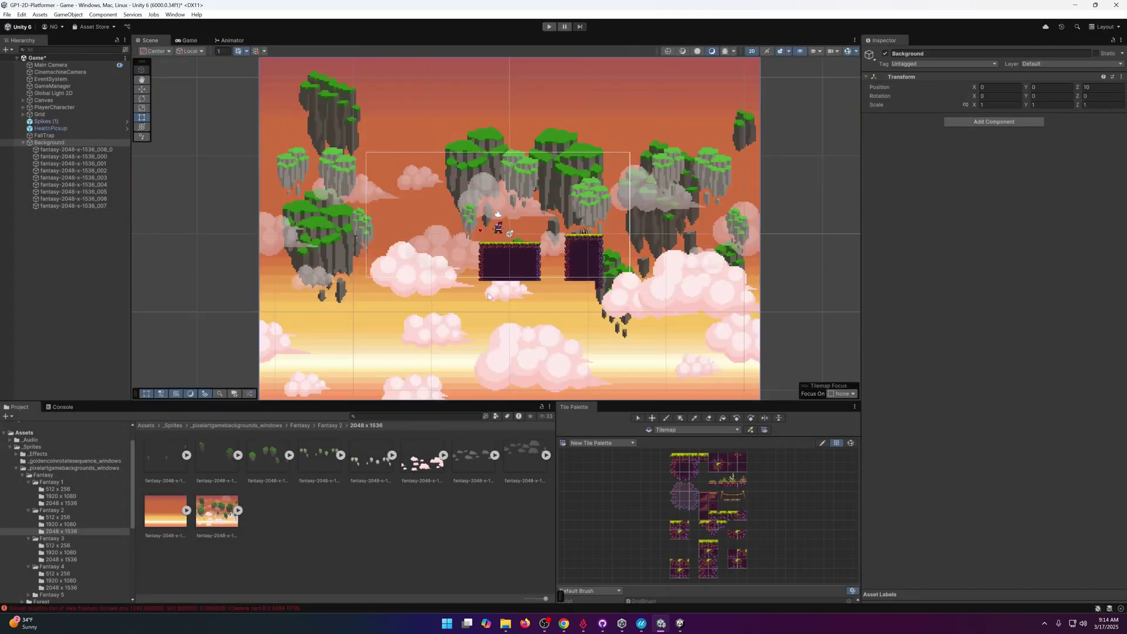
Open ParallaxScript from the Assets Scripts folder in Visual Studio Code.
left_click(75, 149)
left_click(24, 432)
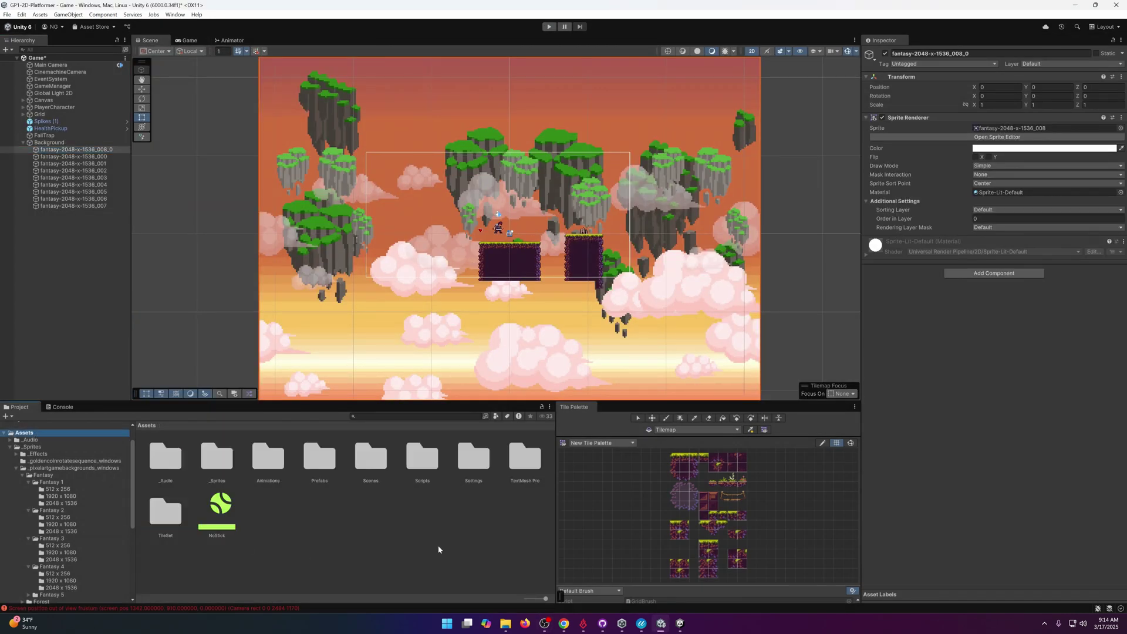
left_click(422, 458)
double_click(430, 463)
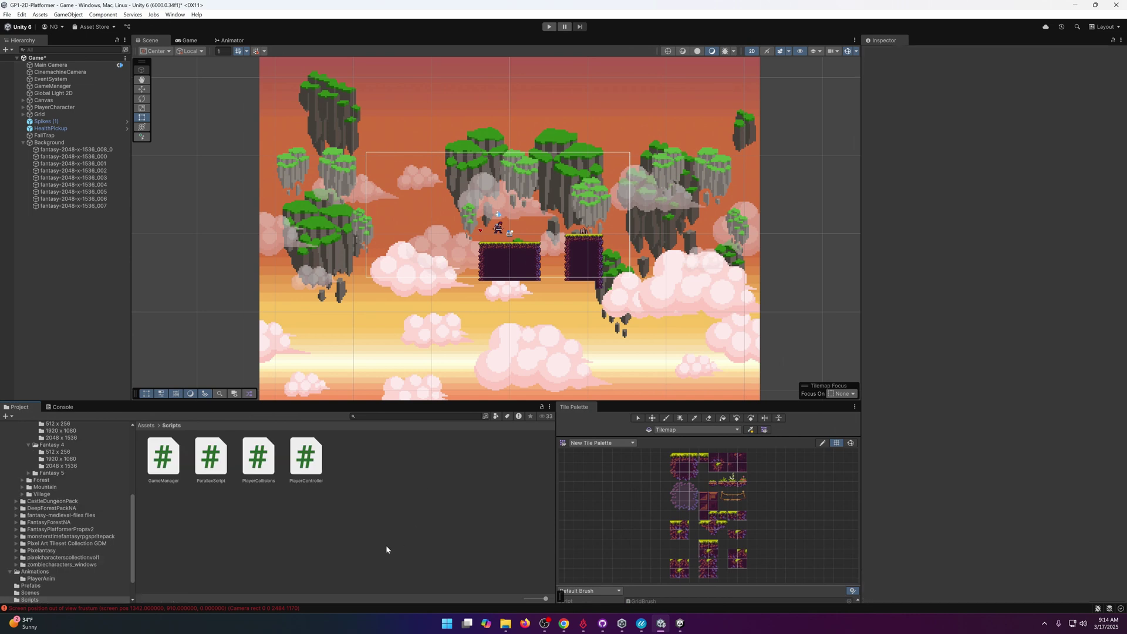
left_click(220, 461)
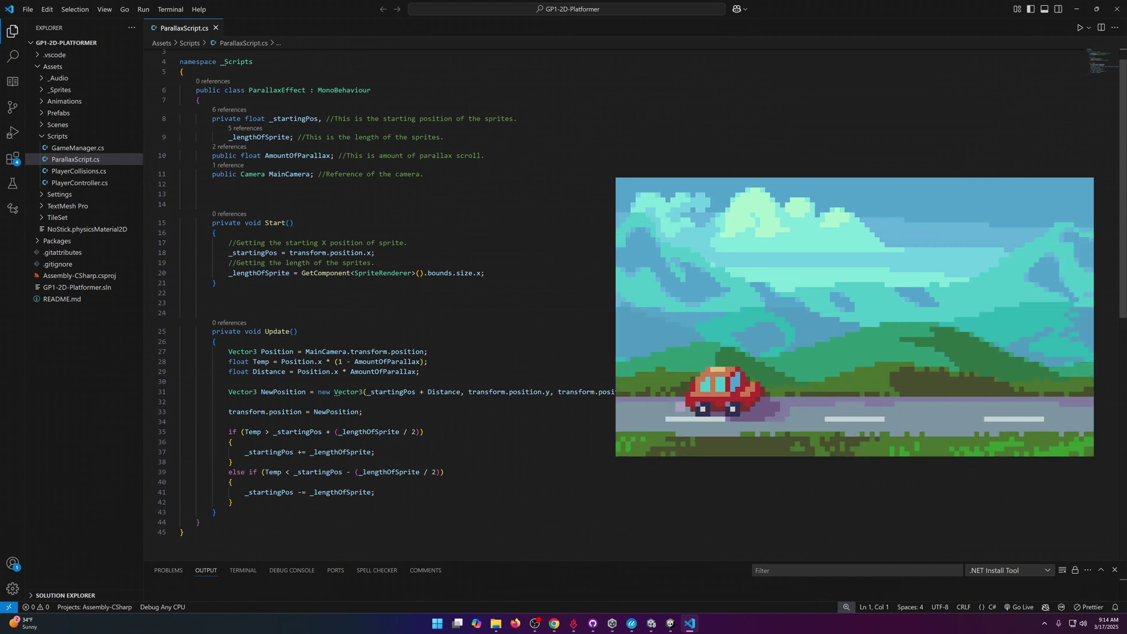
Look over the ParallaxEffect class and inspect the references to _startingPos.
scroll(382, 293, "down", 2)
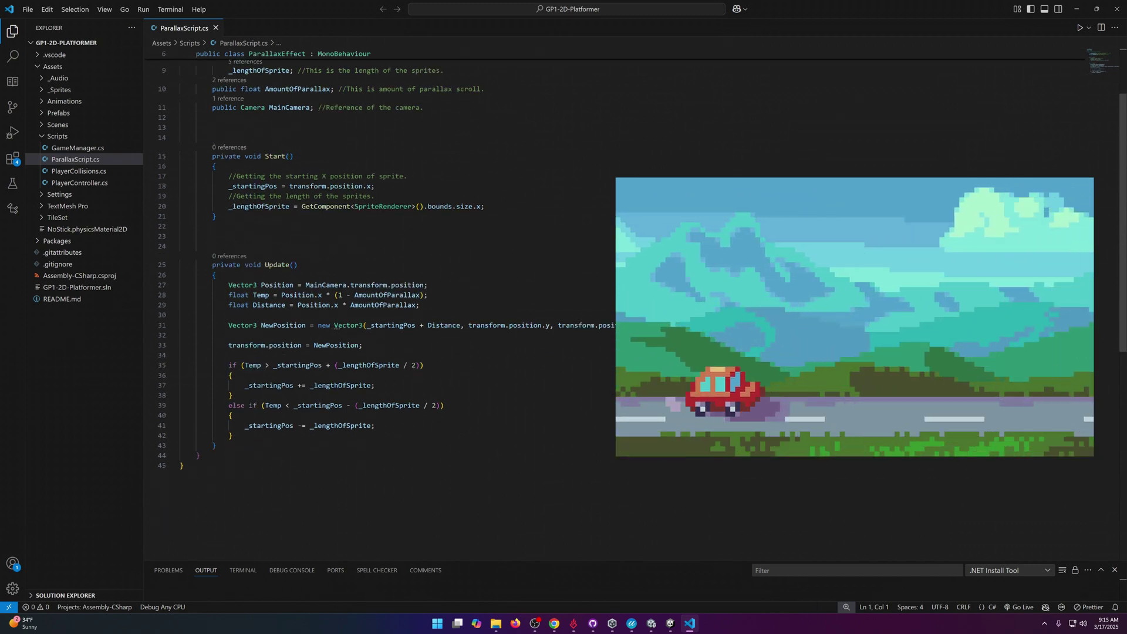
scroll(382, 293, "up", 2)
left_click(227, 110)
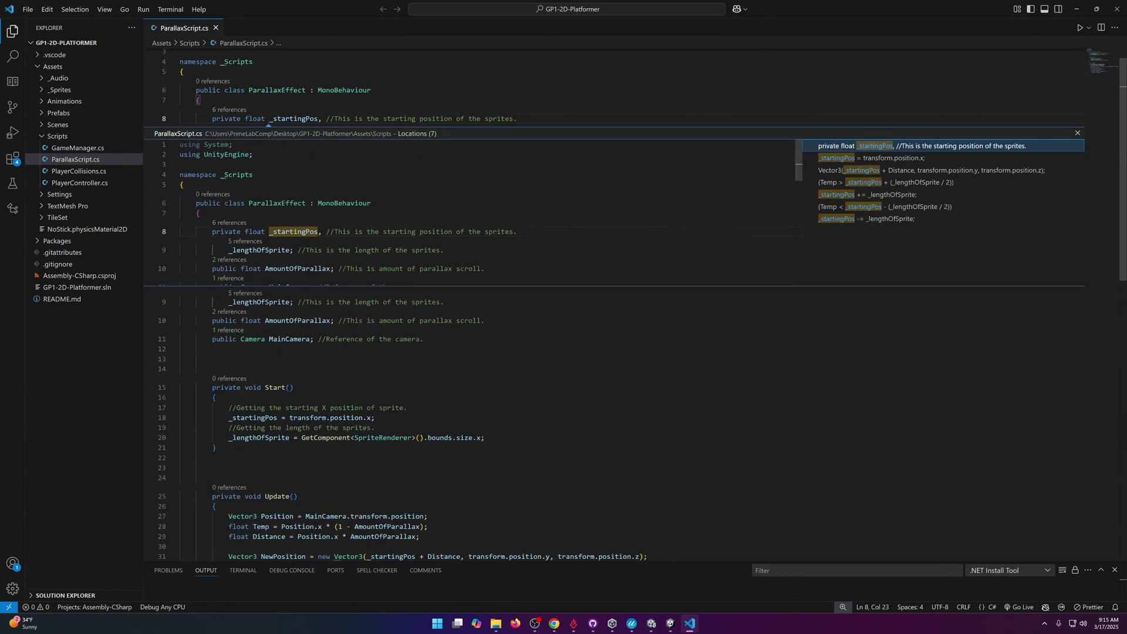
left_click(1078, 133)
left_click(298, 331)
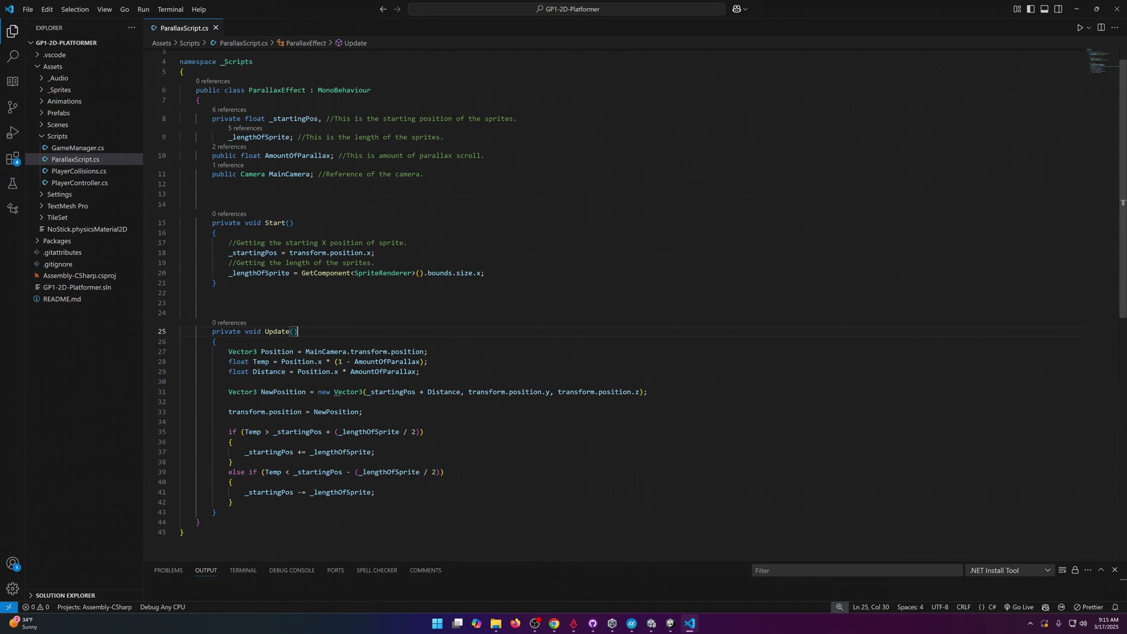
Read through the declarations and comments of _startingPos, _lengthOfSprite, AmountOfParallax and MainCamera, and close the code editor.
left_click_drag(334, 118, 518, 118)
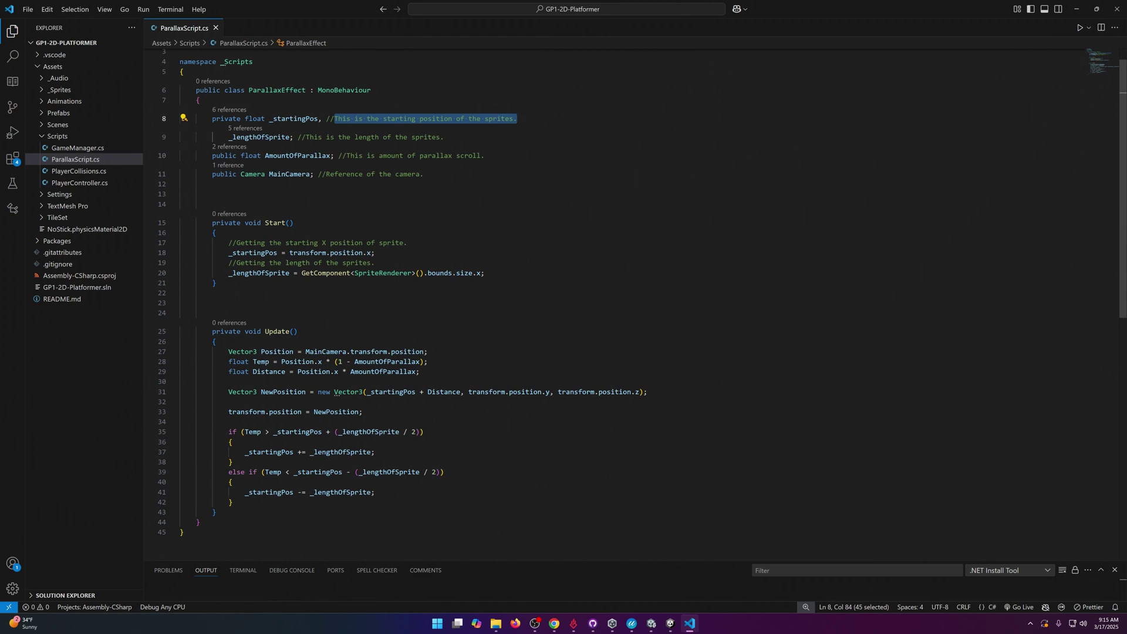
left_click_drag(297, 137, 445, 138)
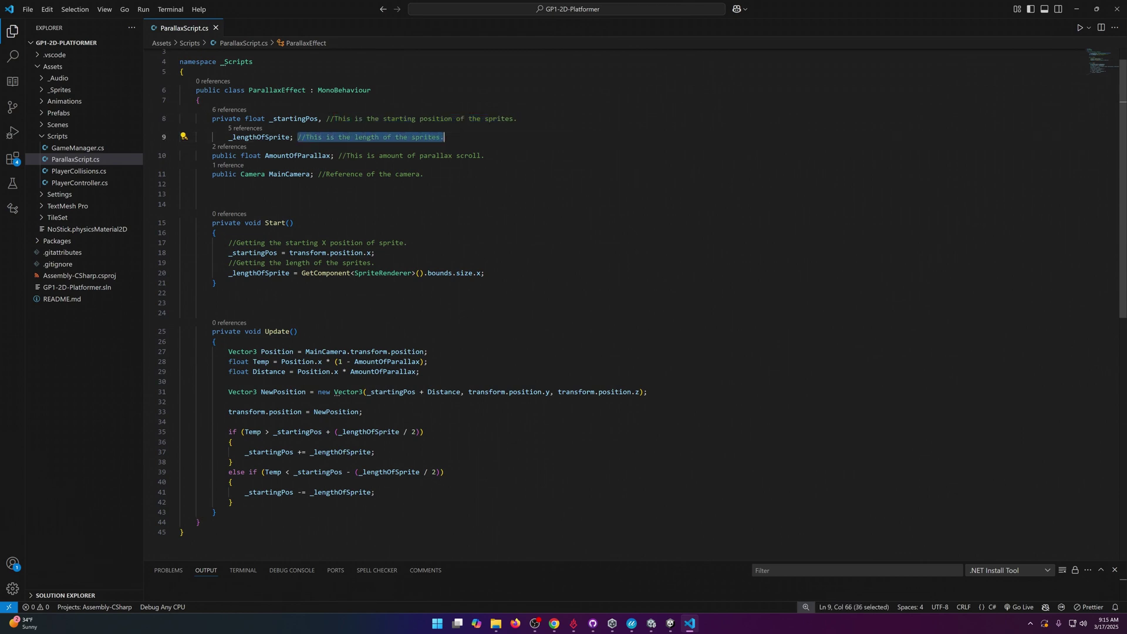
left_click(225, 118)
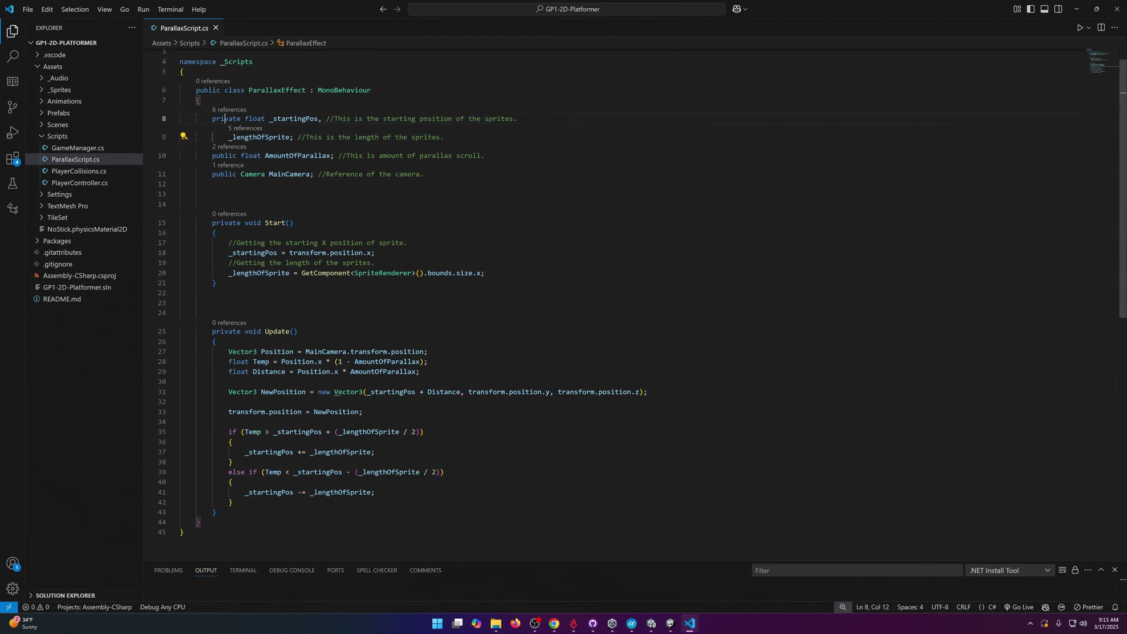
double_click(294, 119)
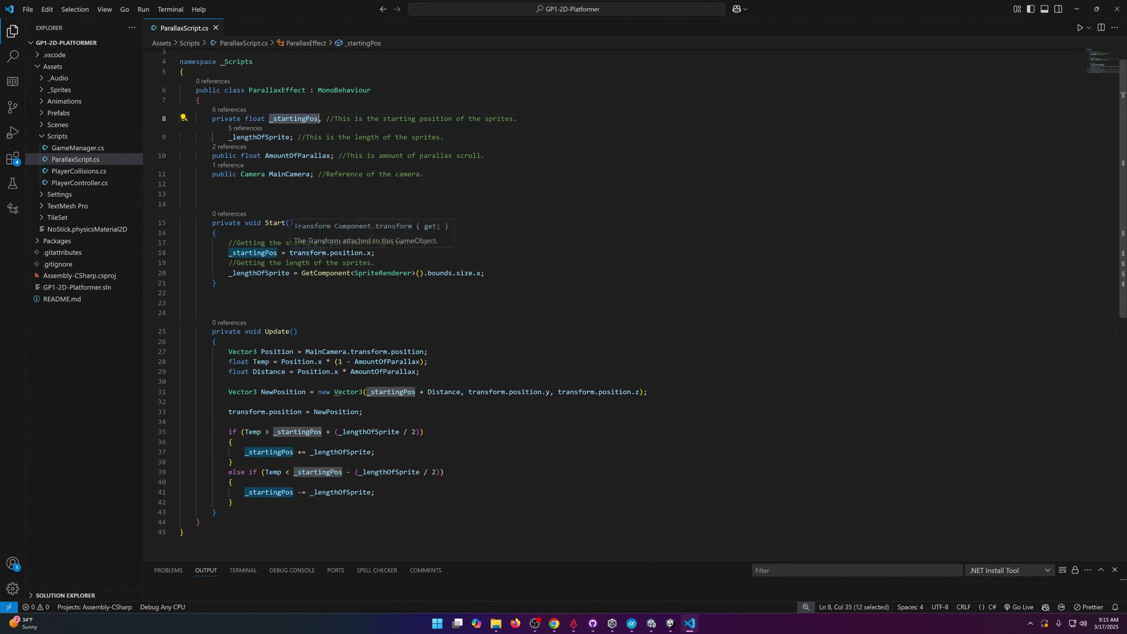
left_click(200, 184)
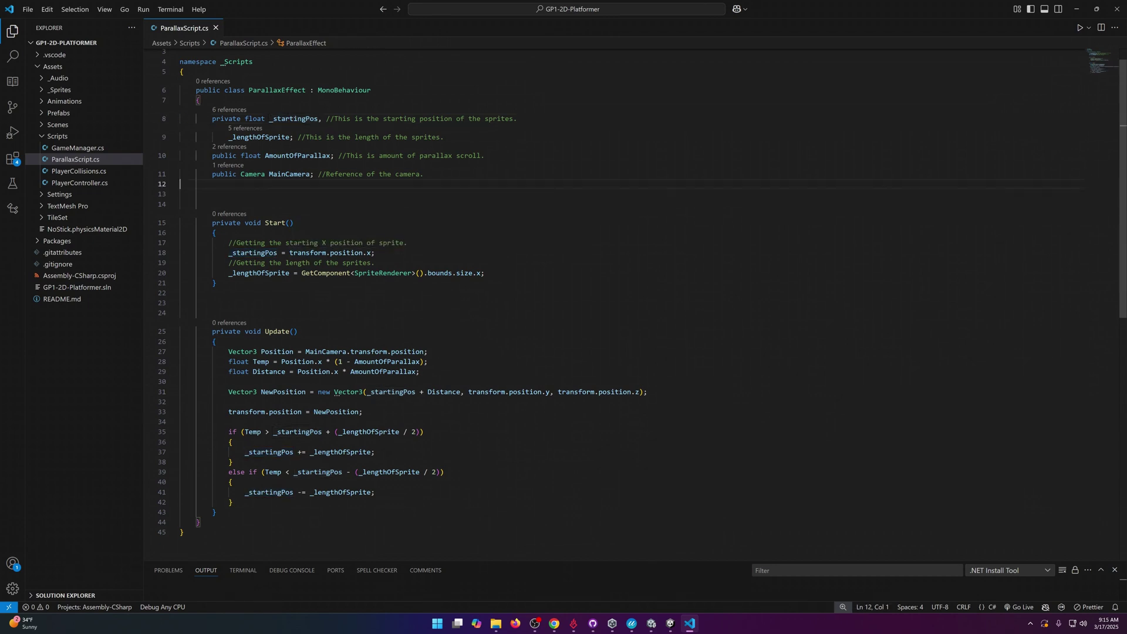
left_click_drag(208, 156, 489, 156)
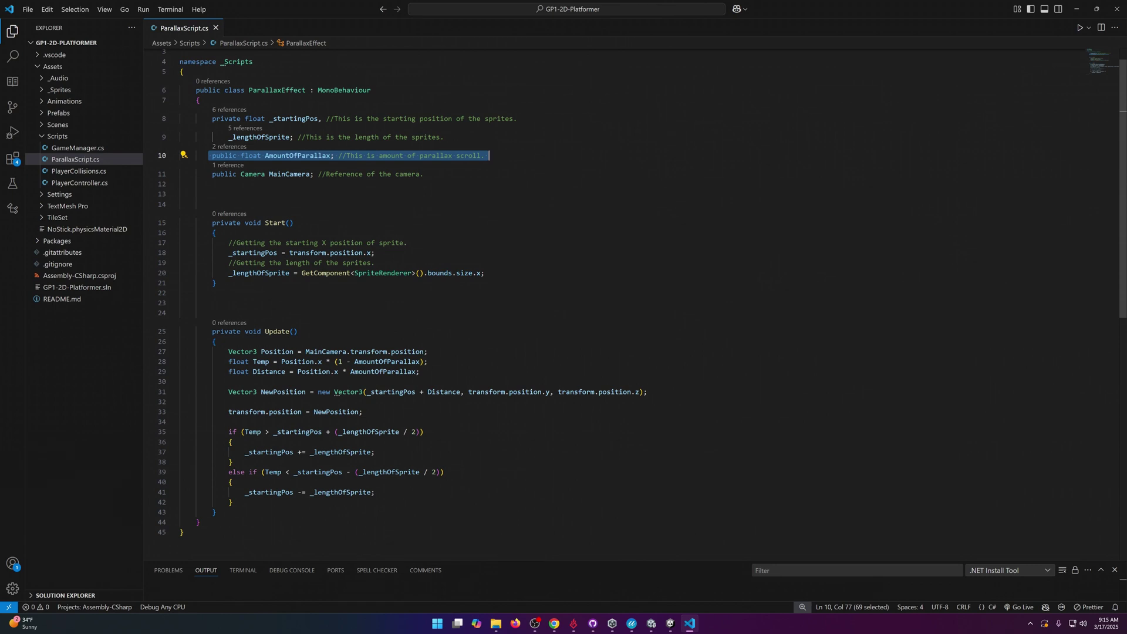
left_click(334, 156)
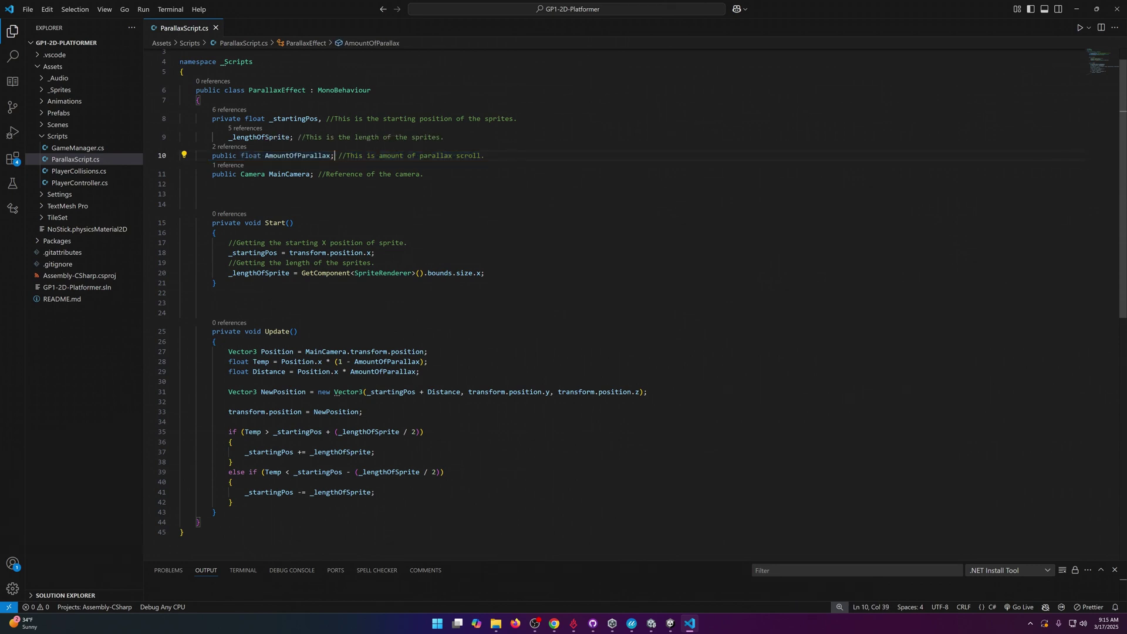
left_click_drag(346, 155, 489, 156)
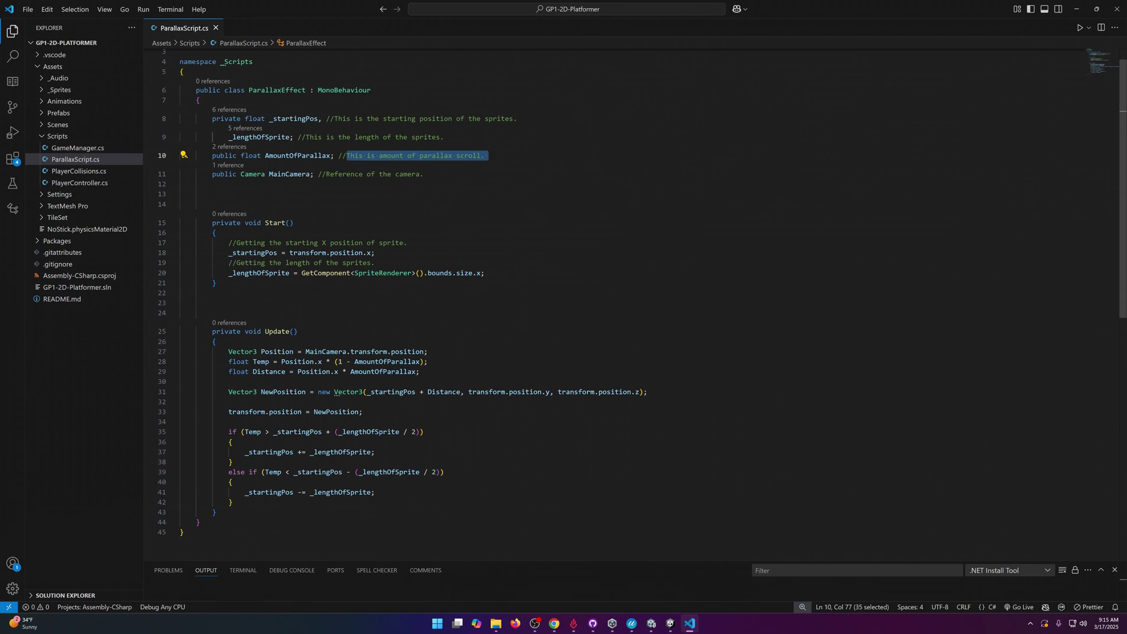
left_click_drag(240, 174, 314, 174)
left_click_drag(424, 175, 289, 174)
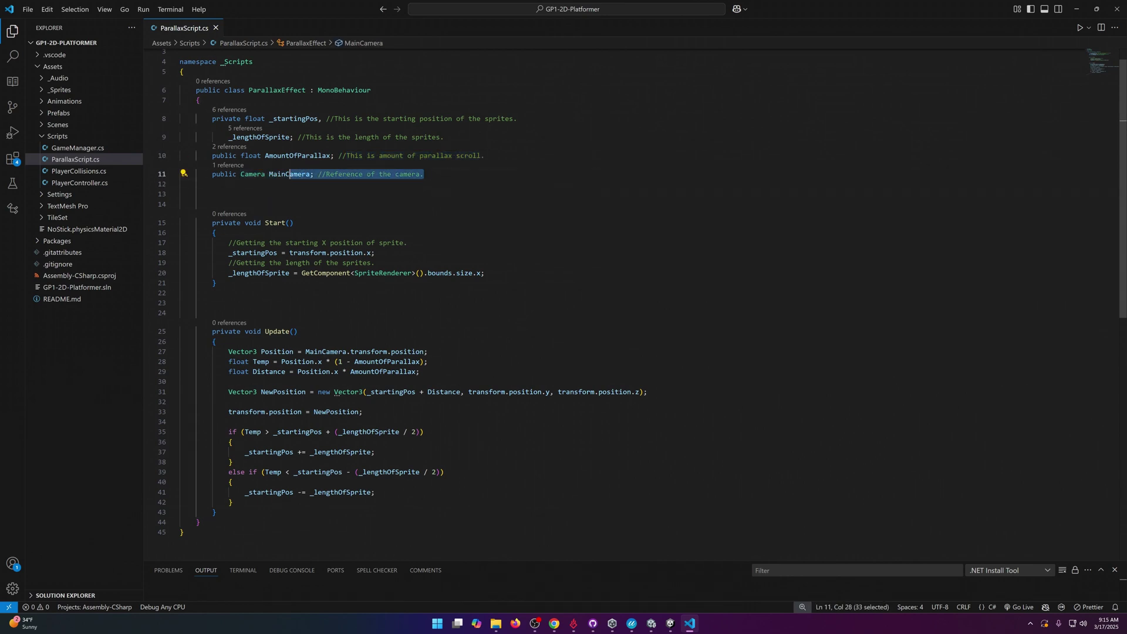
left_click(425, 174)
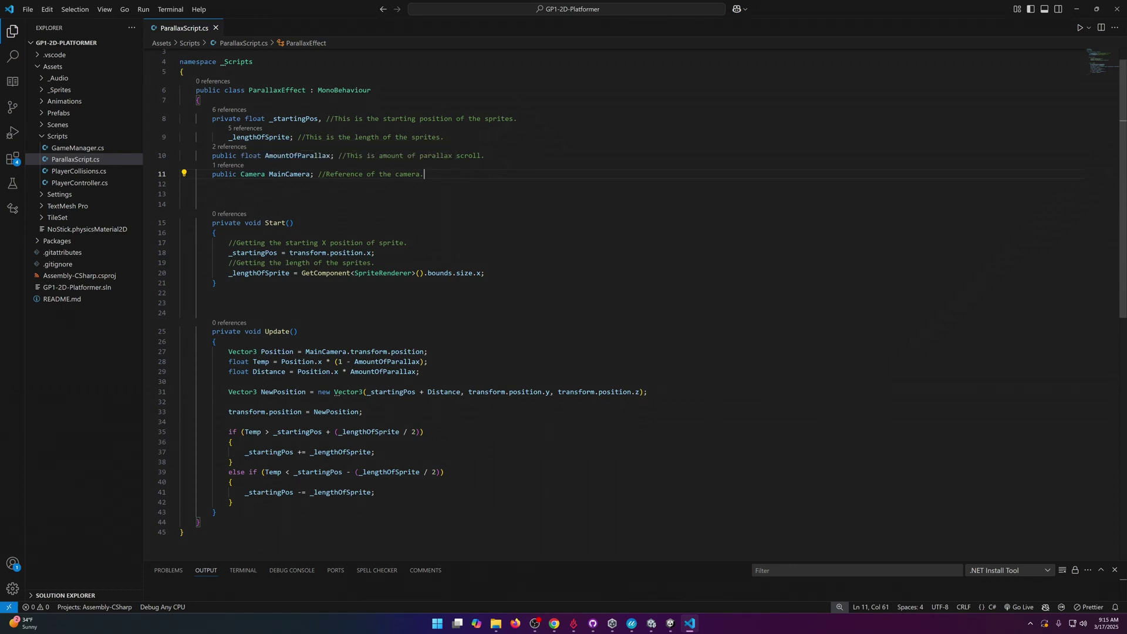
left_click(1116, 9)
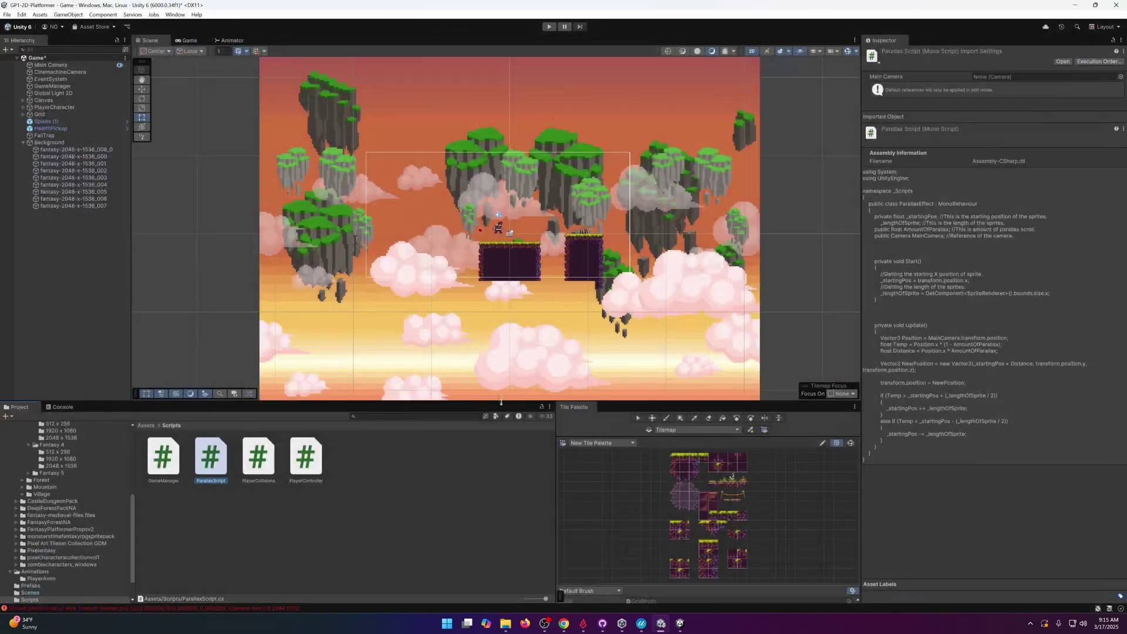
Attach ParallaxScript as a component to the fantasy-2048-x-1536_008_0 background layer.
left_click(76, 149)
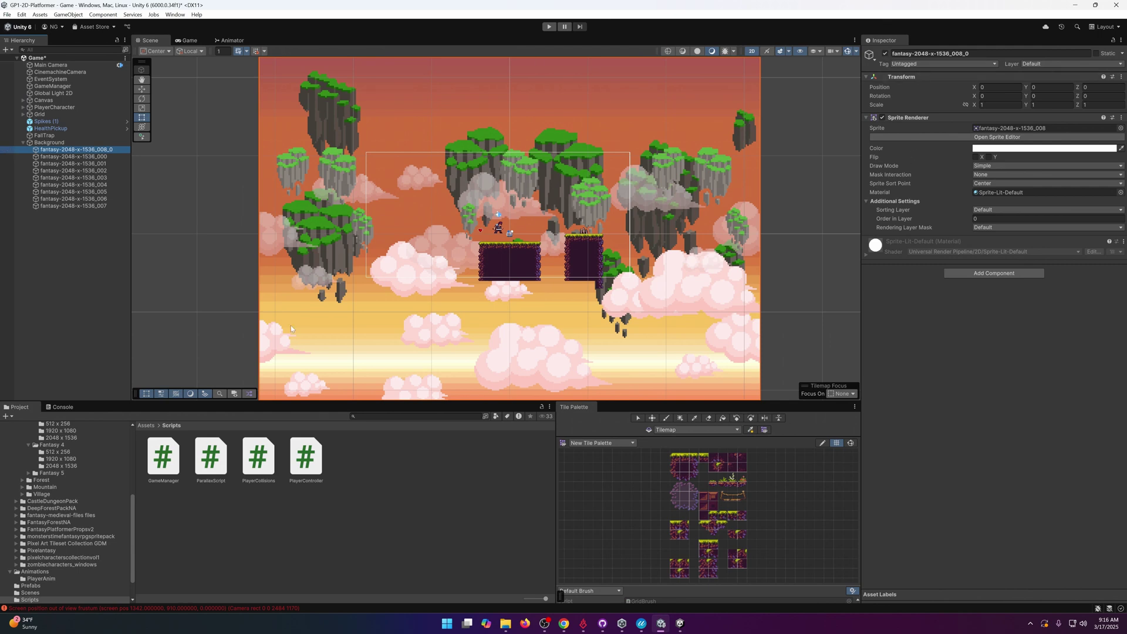
left_click_drag(208, 462, 974, 272)
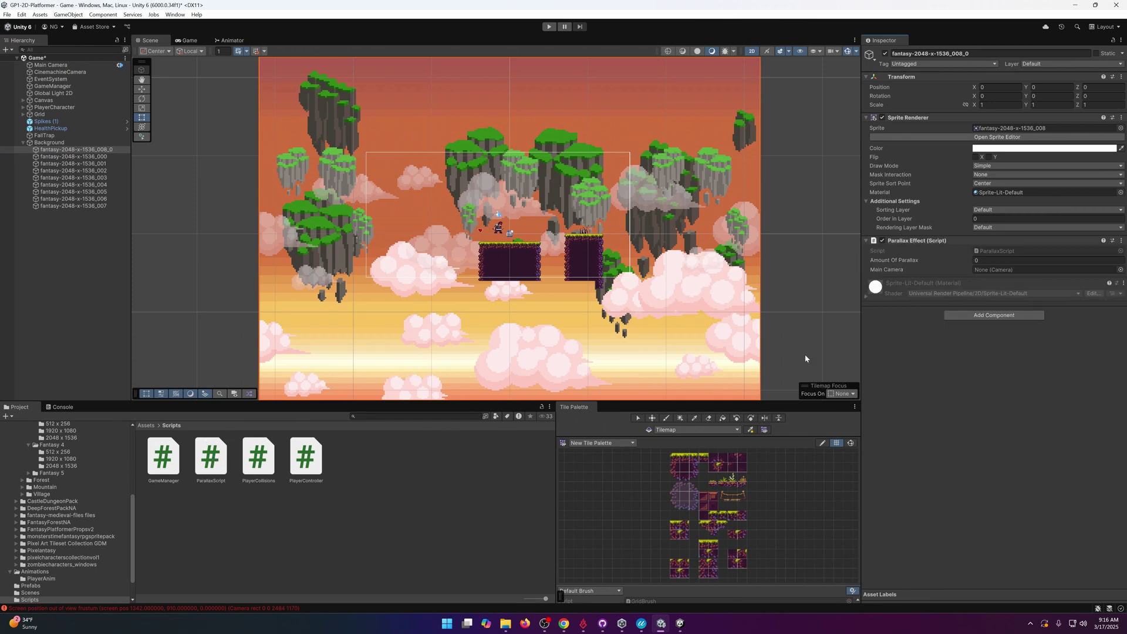
left_click(993, 315)
scroll(991, 446, "down", 3)
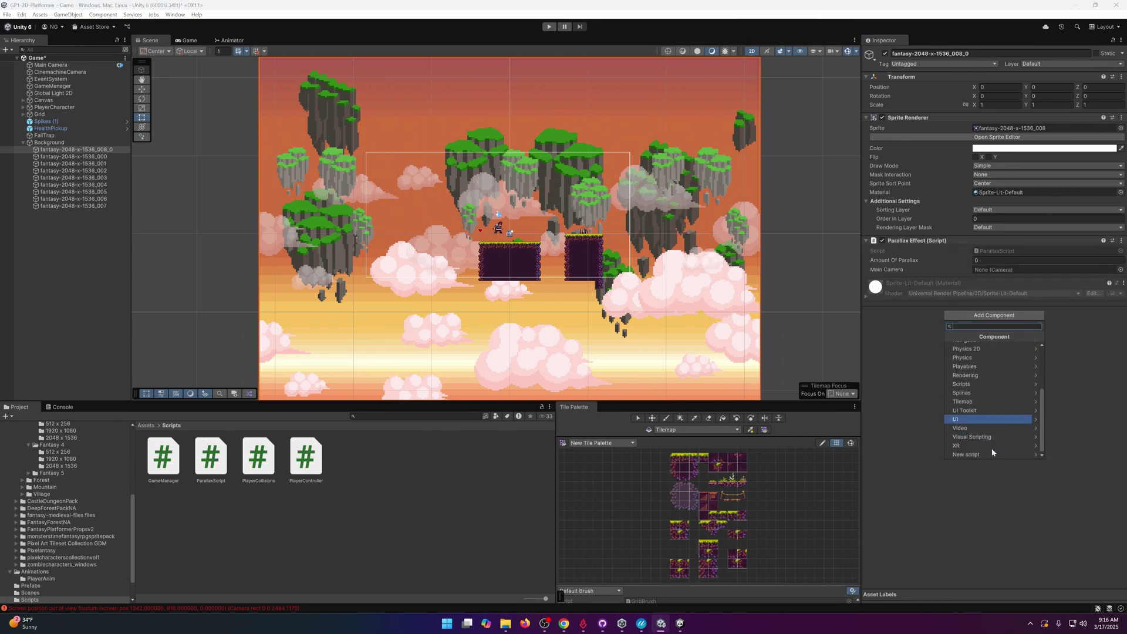
left_click(909, 359)
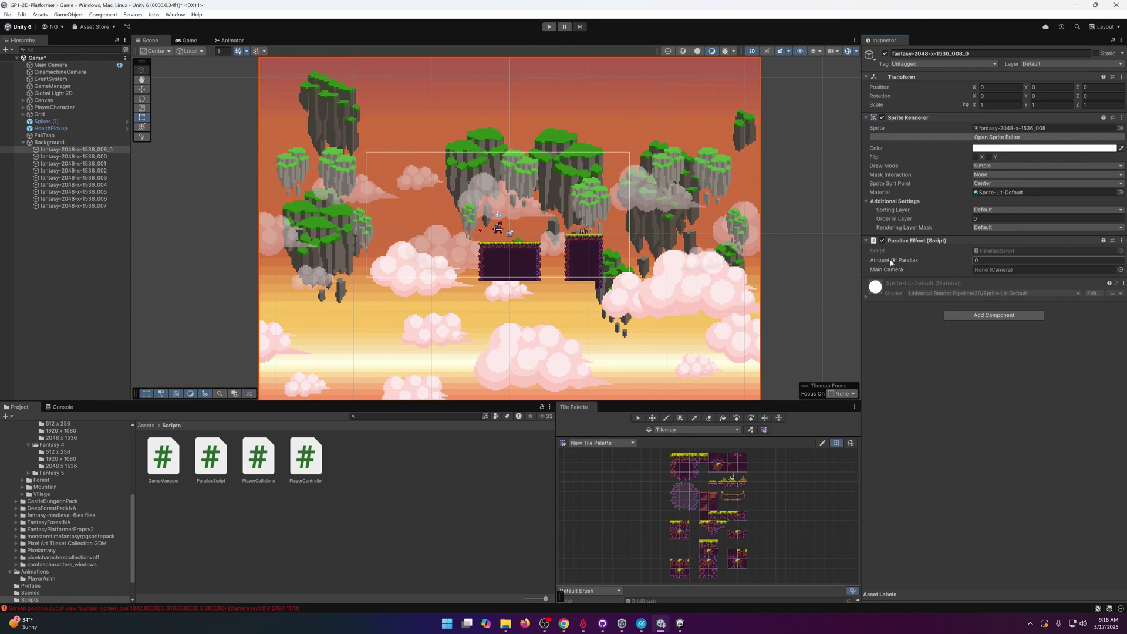
Assign Main Camera to the 008_0 layer's Parallax Effect, set Amount Of Parallax to 3, and run the game.
left_click_drag(51, 64, 1033, 269)
left_click(1015, 371)
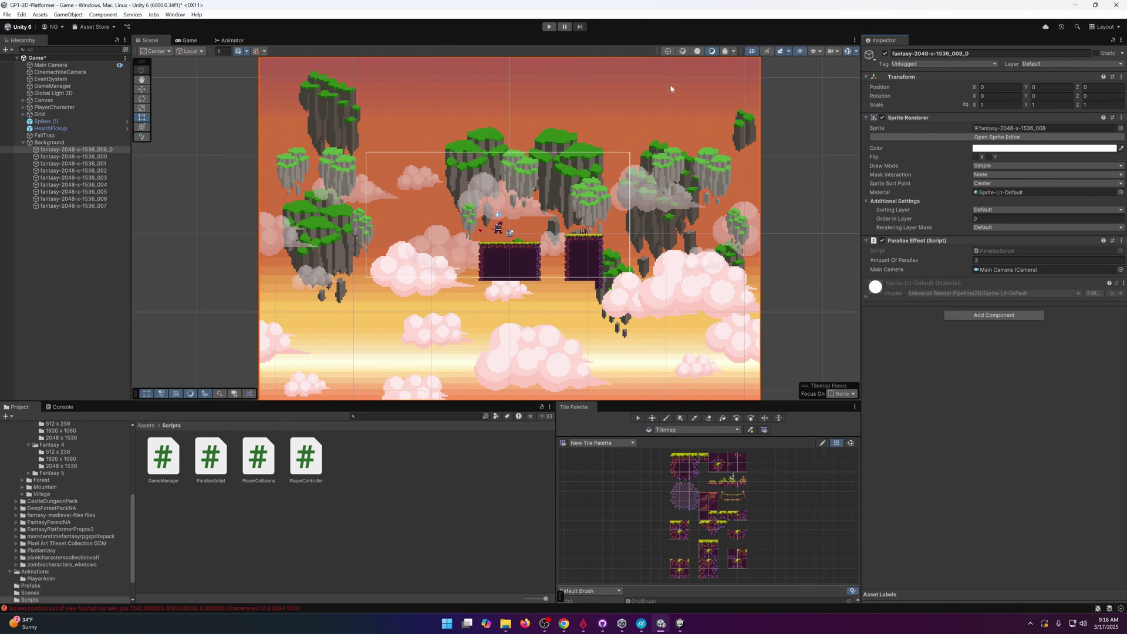
left_click(549, 25)
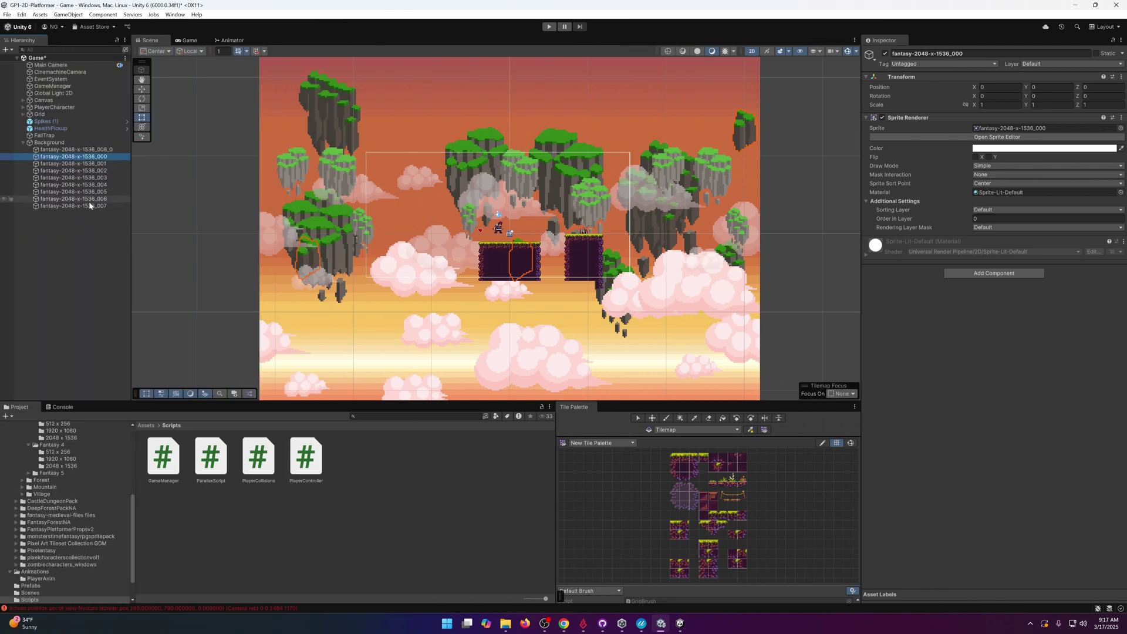
Attach ParallaxScript to layers 000 to 007 together and assign Main Camera as their camera reference.
left_click(88, 205, "shift")
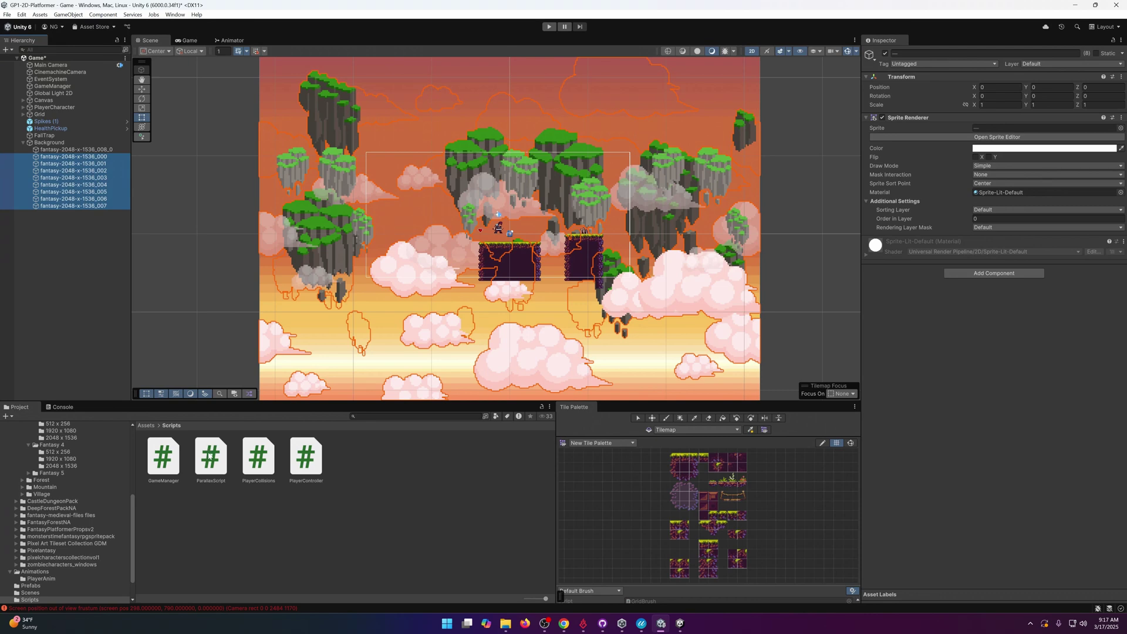
left_click_drag(208, 457, 1093, 290)
left_click_drag(1001, 259, 997, 282)
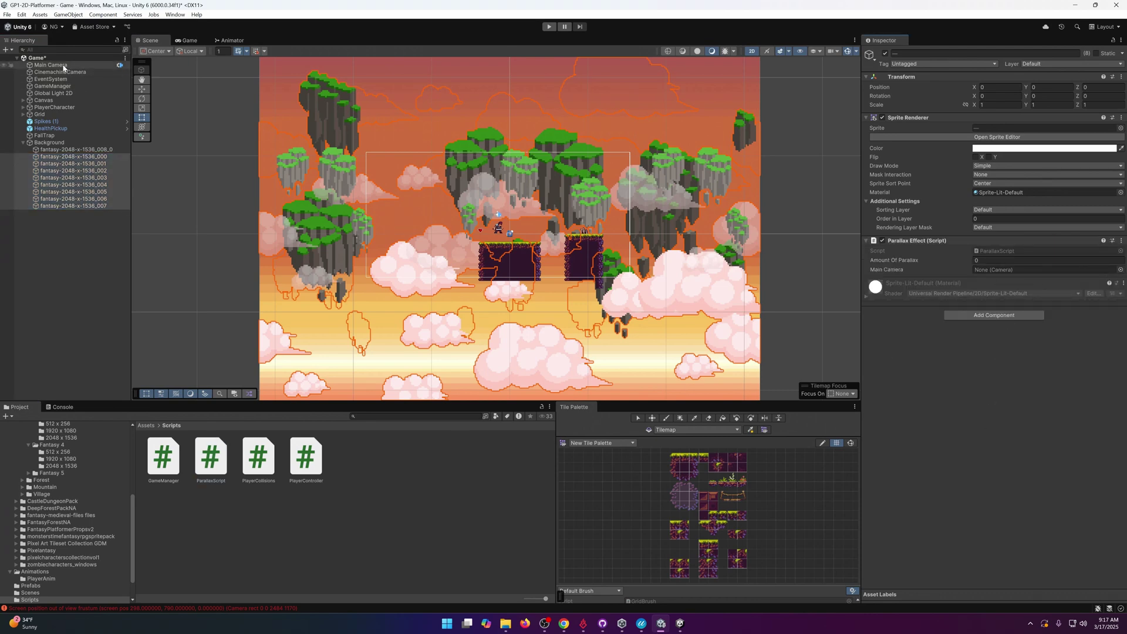
left_click_drag(56, 65, 1008, 270)
Go through the background layers one by one from 006 up to 000 to check their Parallax Effect settings.
left_click(107, 198)
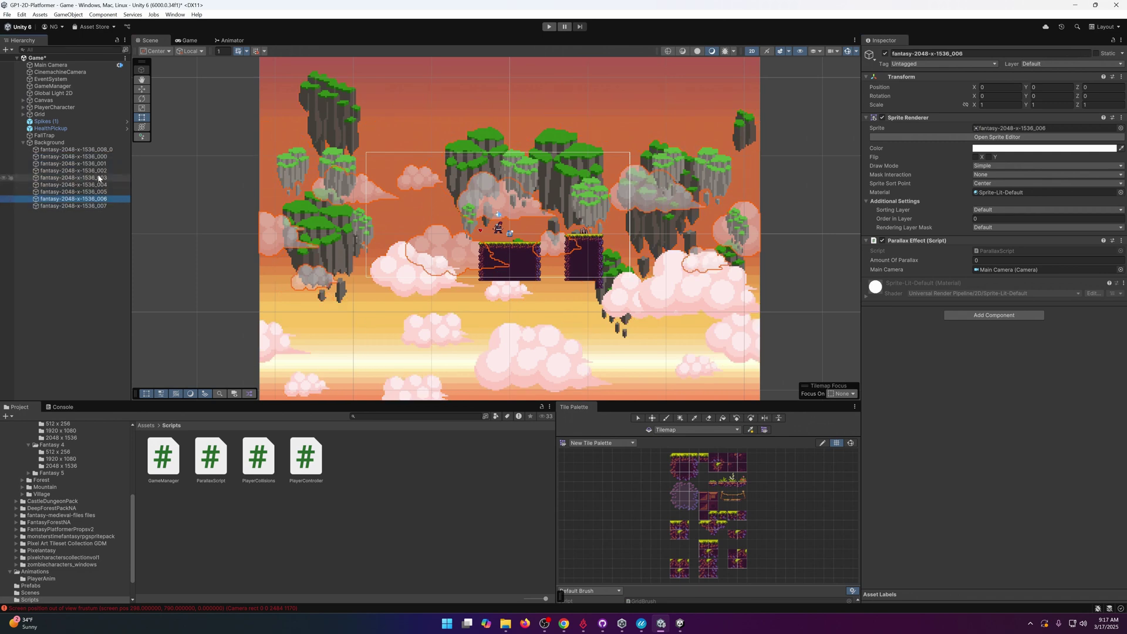
key("Up")
key("Up")
key("Up")
key("Up")
key("Up")
key("Up")
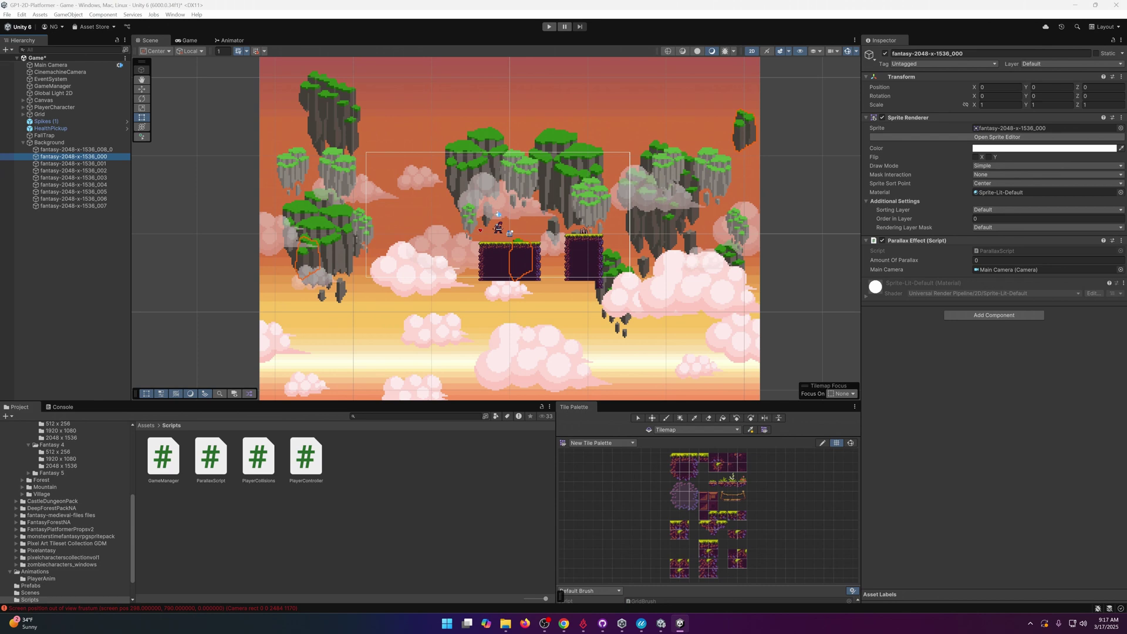
Set Amount Of Parallax to 0.1 on background layer 001 and to 0.2 on layer 002.
left_click(597, 147)
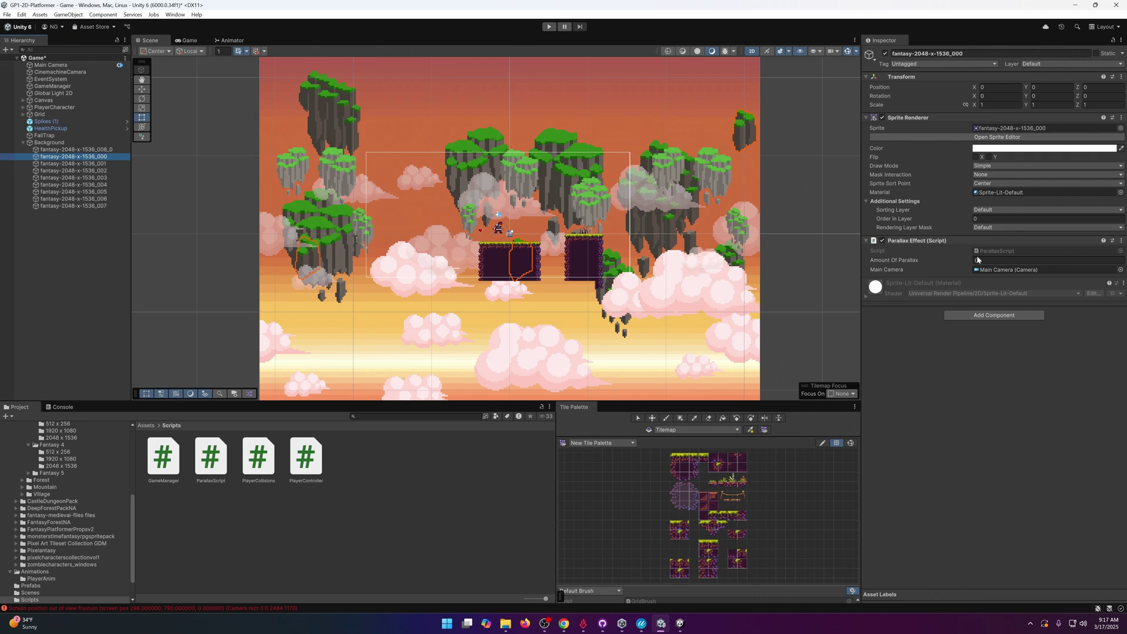
left_click(71, 163)
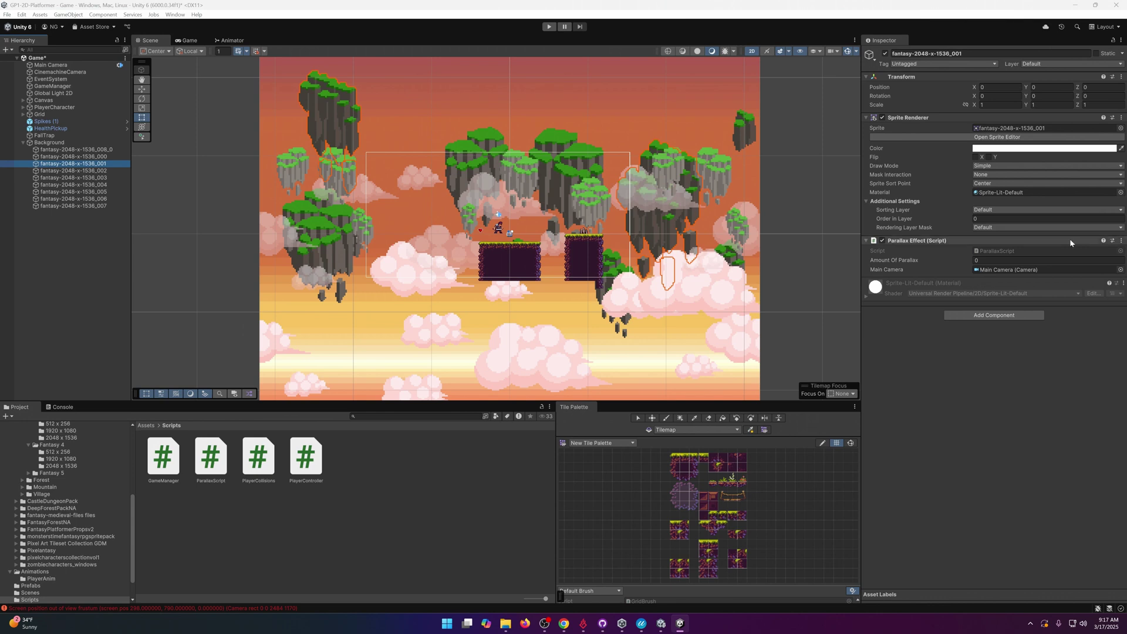
left_click(976, 260)
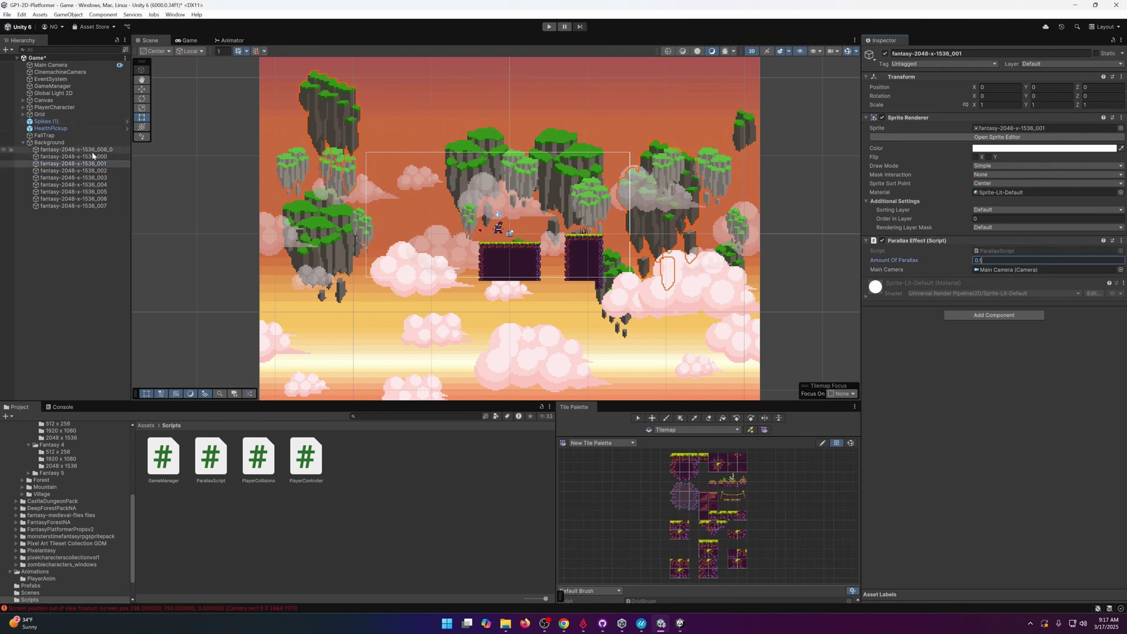
left_click(70, 170)
left_click(976, 260)
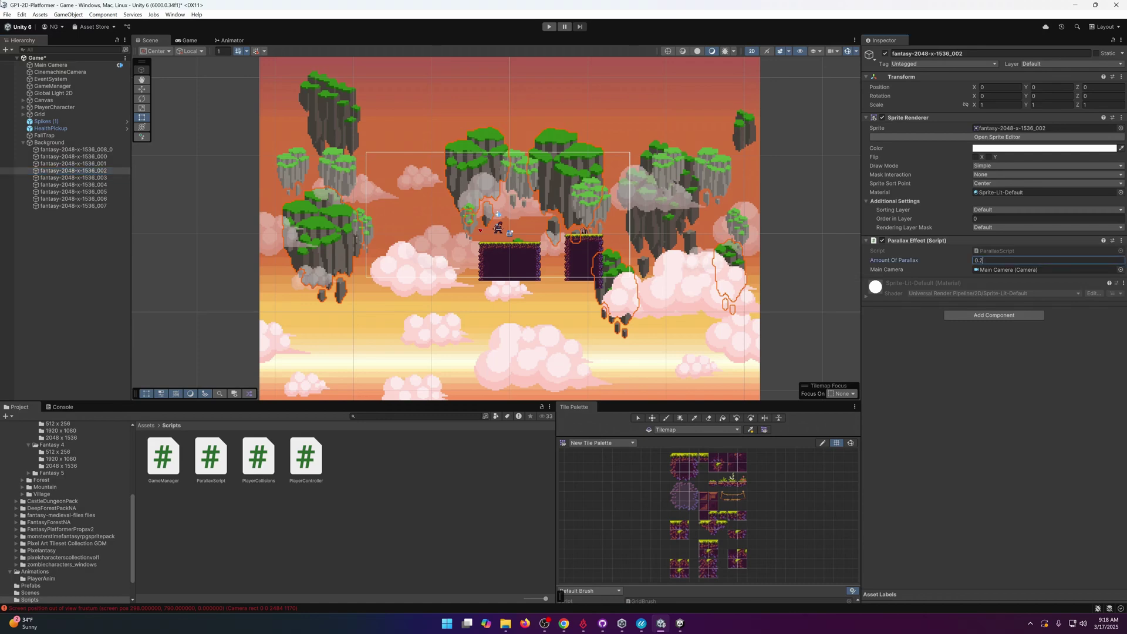
key("alt+Tab")
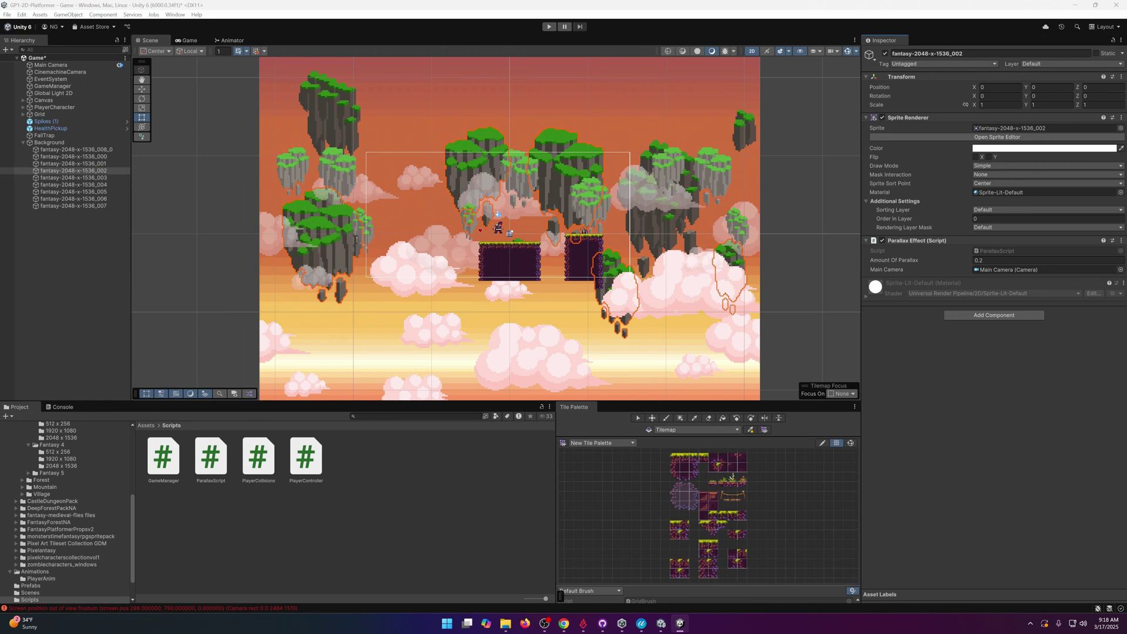
Set Amount Of Parallax to 0.3 on layer 003, 0.6 on layer 004 and 0.7 on layer 005.
left_click(73, 177)
left_click(1033, 260)
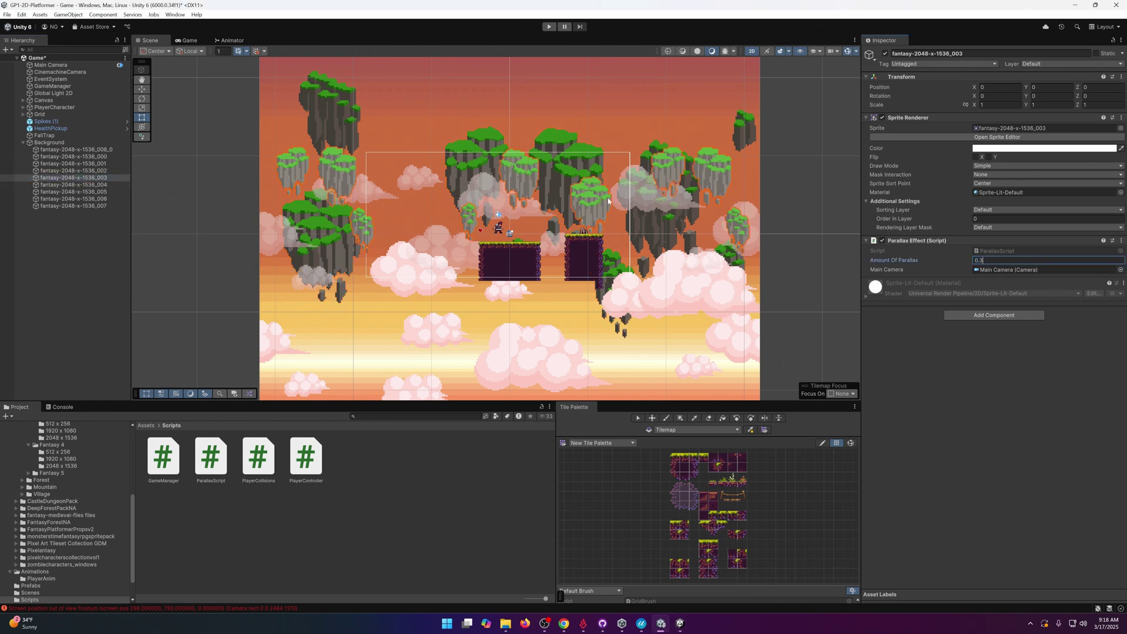
left_click(73, 185)
left_click(992, 260)
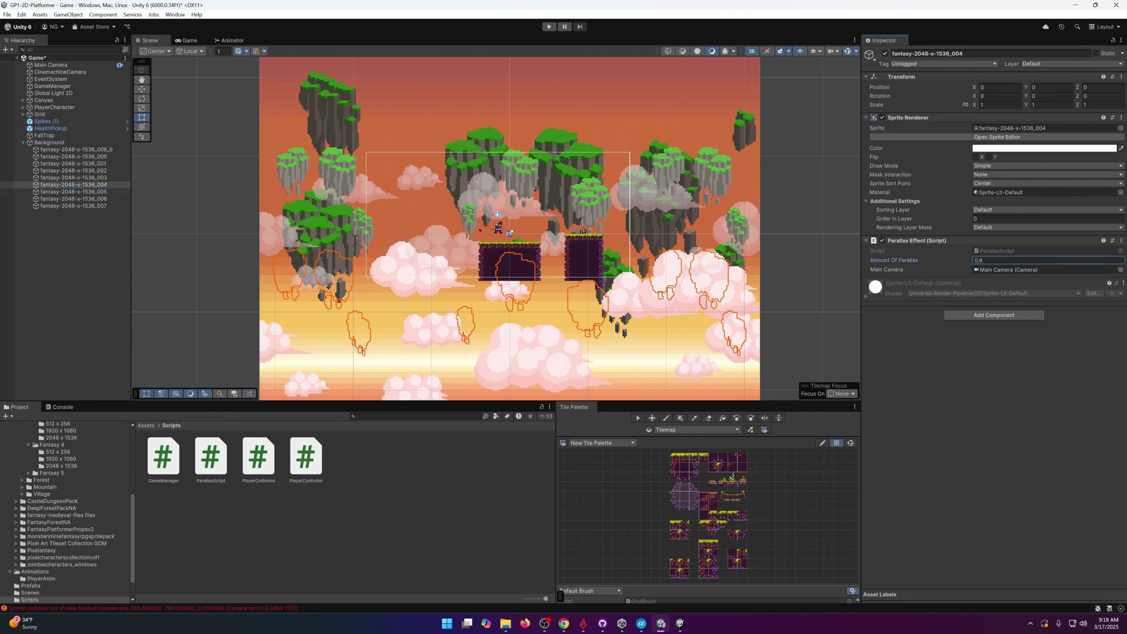
left_click(103, 192)
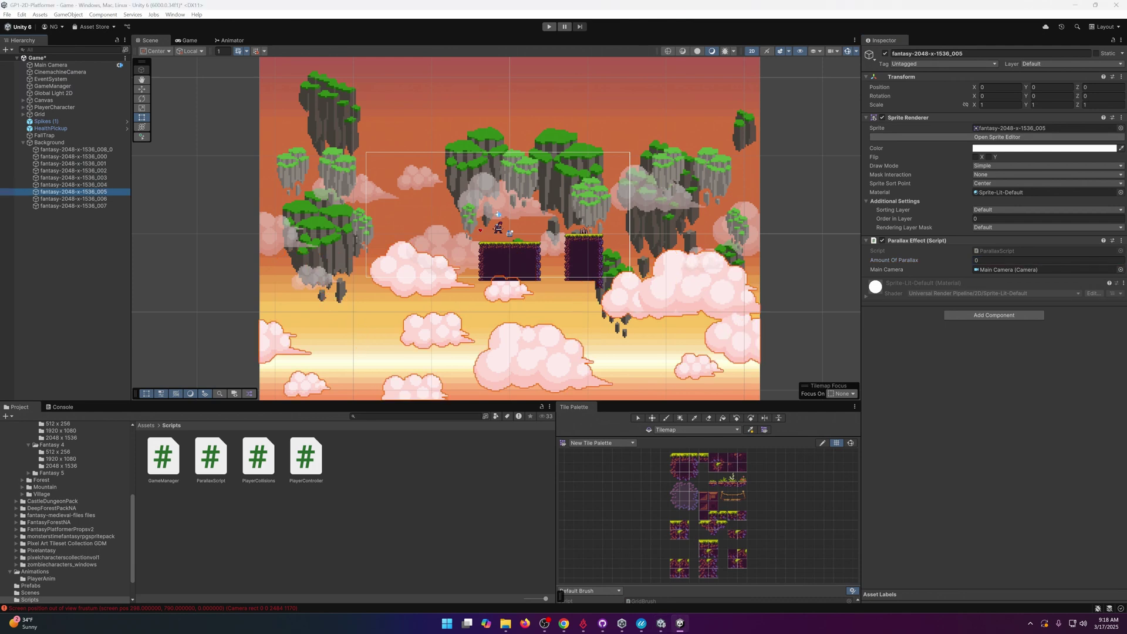
left_click(1048, 261)
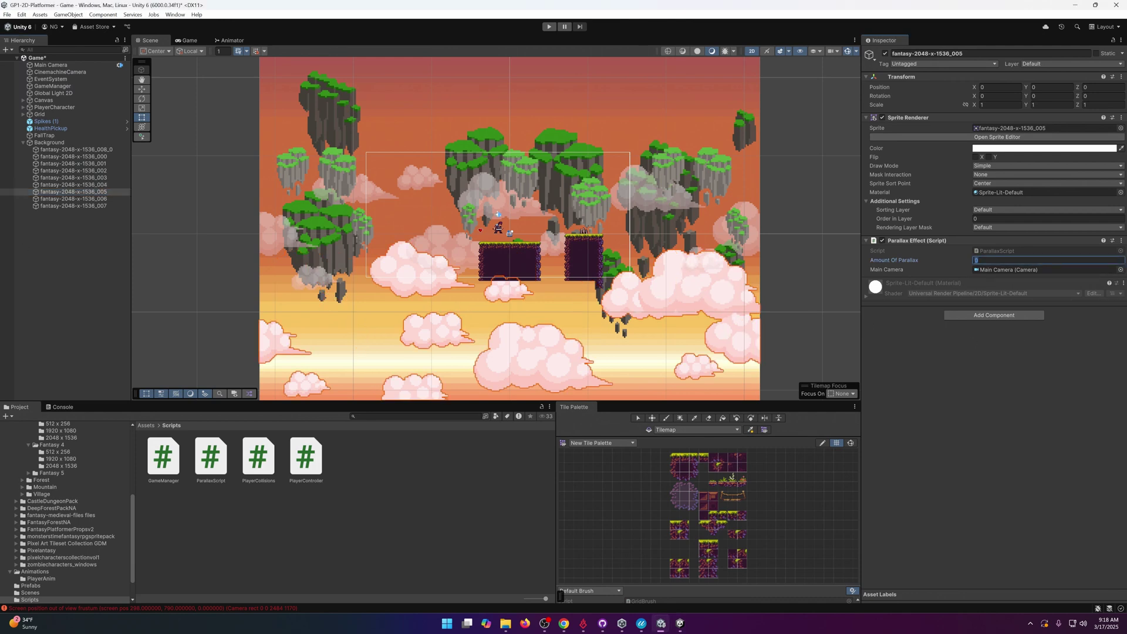
Set Amount Of Parallax to 0.8 on layer 006 and to 0.9 on layer 007.
left_click(101, 199)
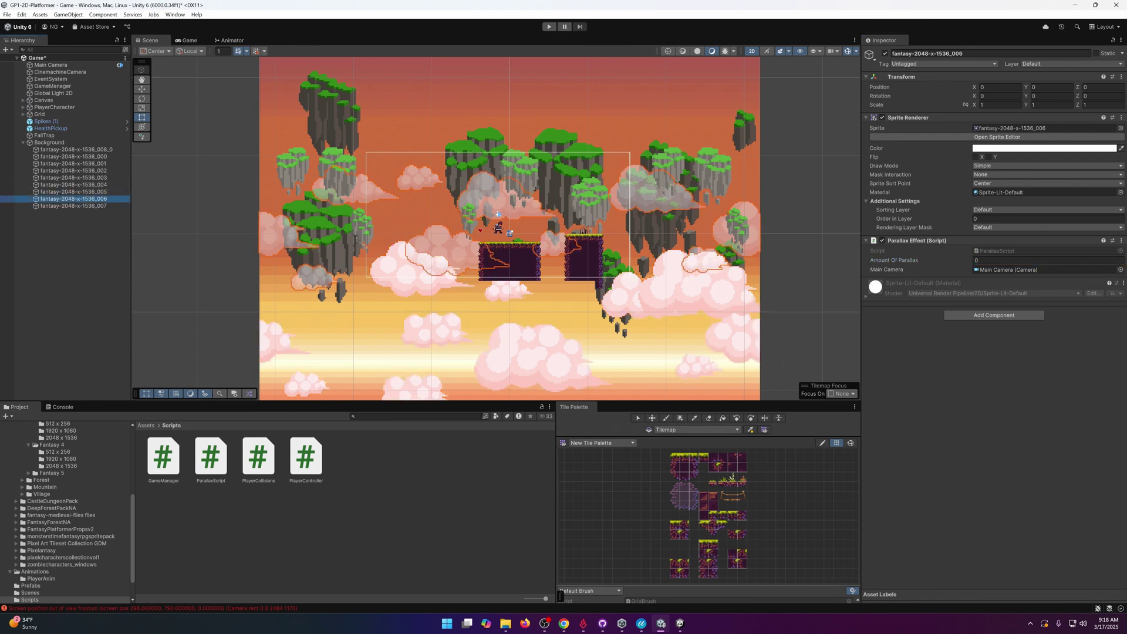
left_click(1048, 260)
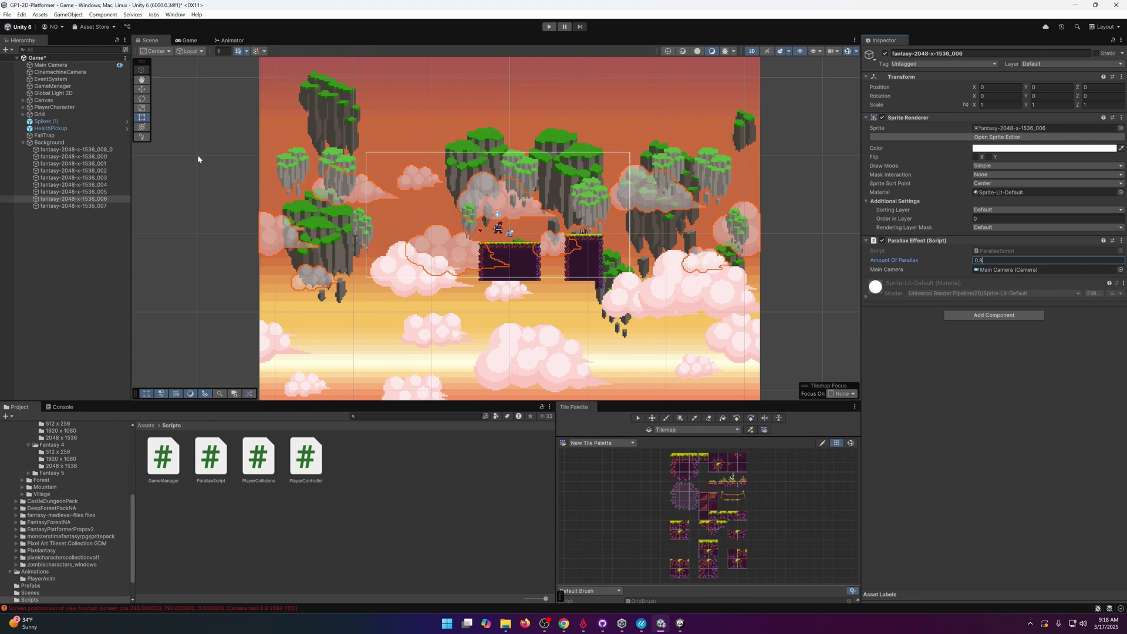
left_click(73, 206)
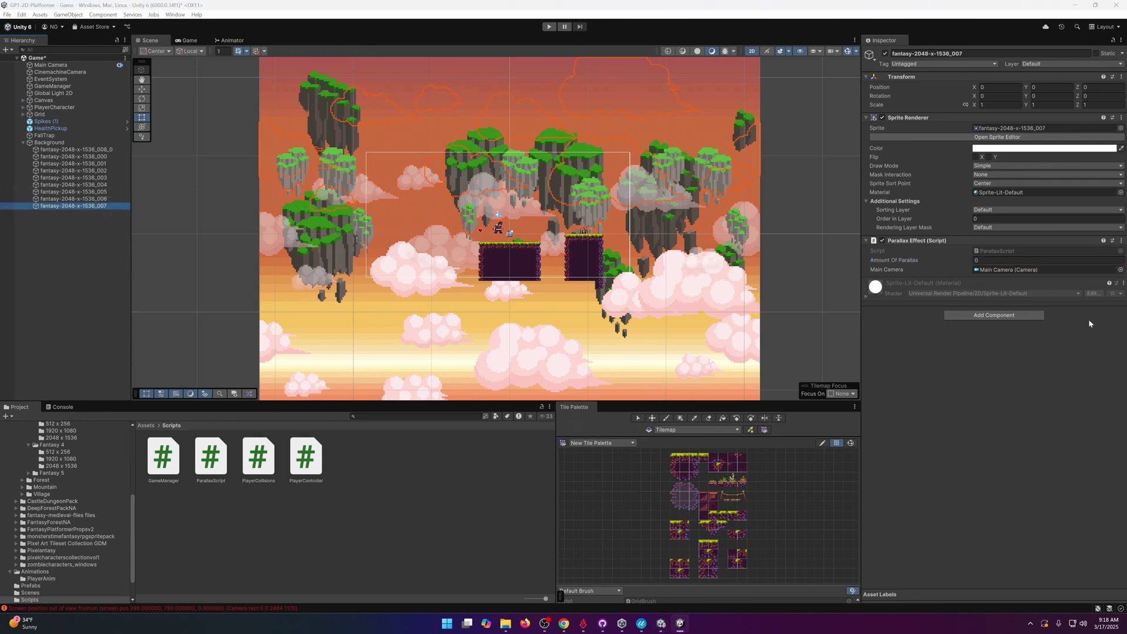
left_click(1048, 260)
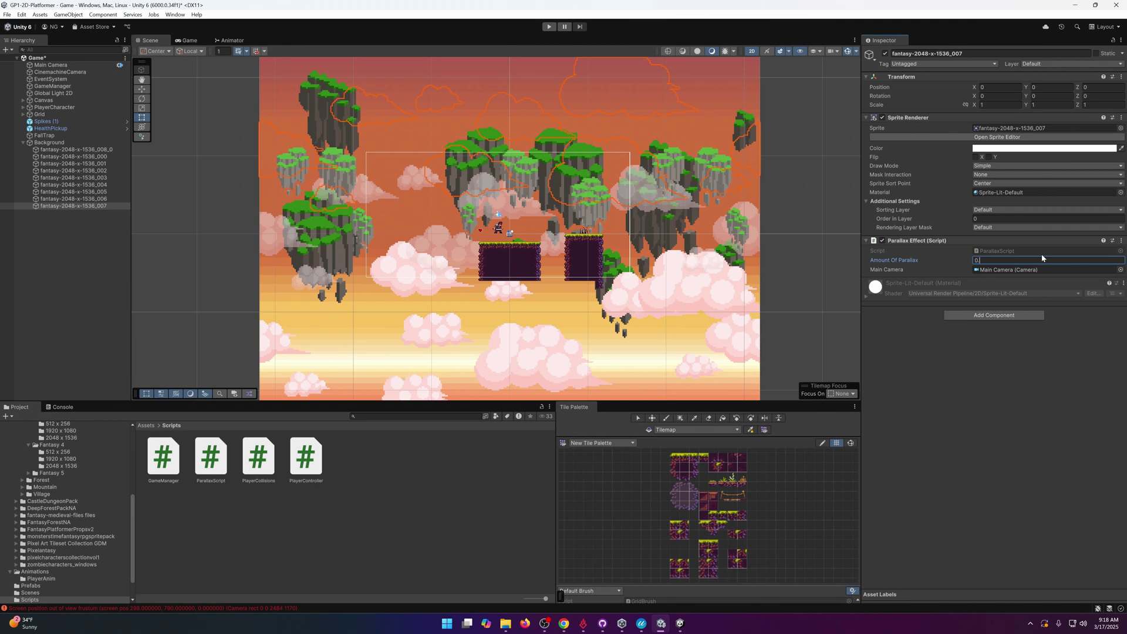
type("0.9")
left_click(988, 389)
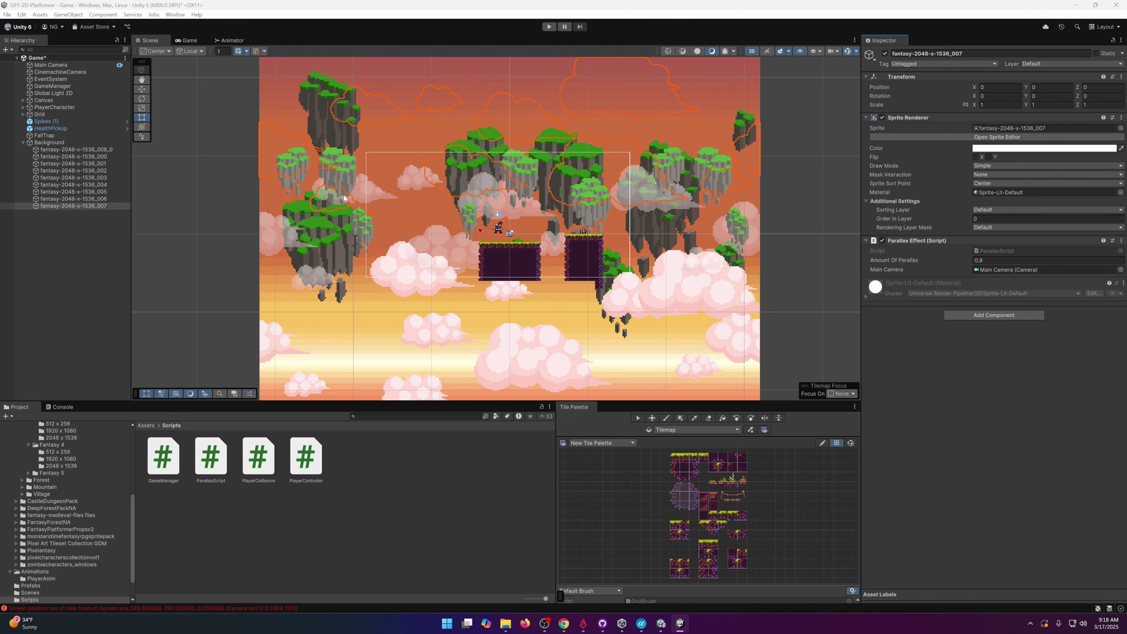
Switch the Scene view to 3D and set the Z position of layer 007 to 2.8.
left_click(752, 51)
middle_click_drag(549, 264, 629, 284)
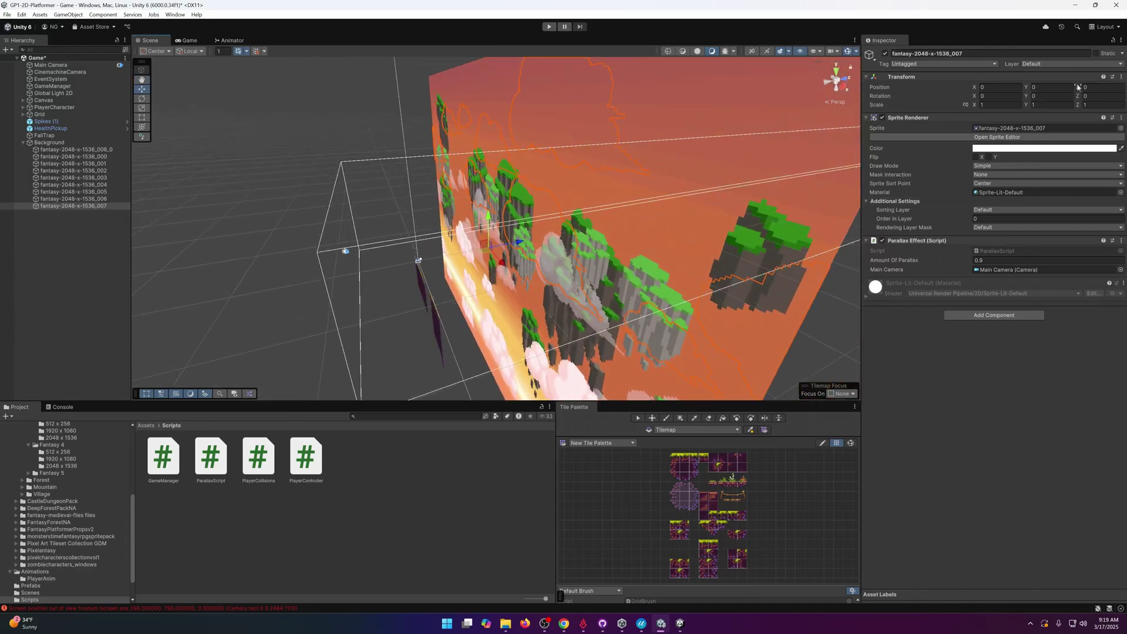
left_click_drag(1082, 87, 1008, 83)
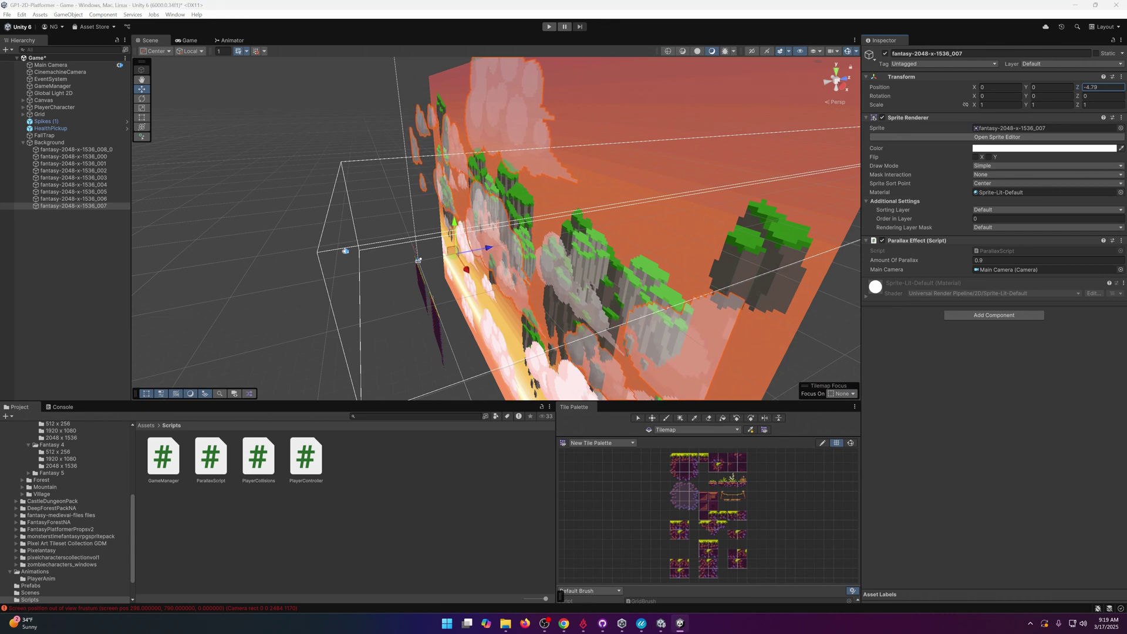
type("2")
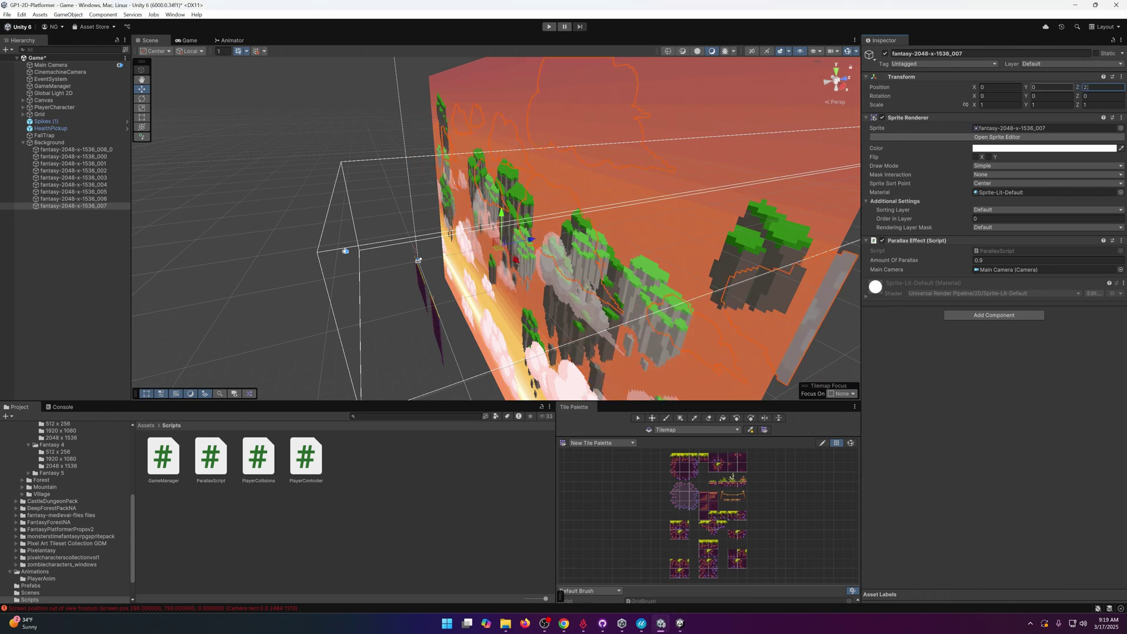
type(".8")
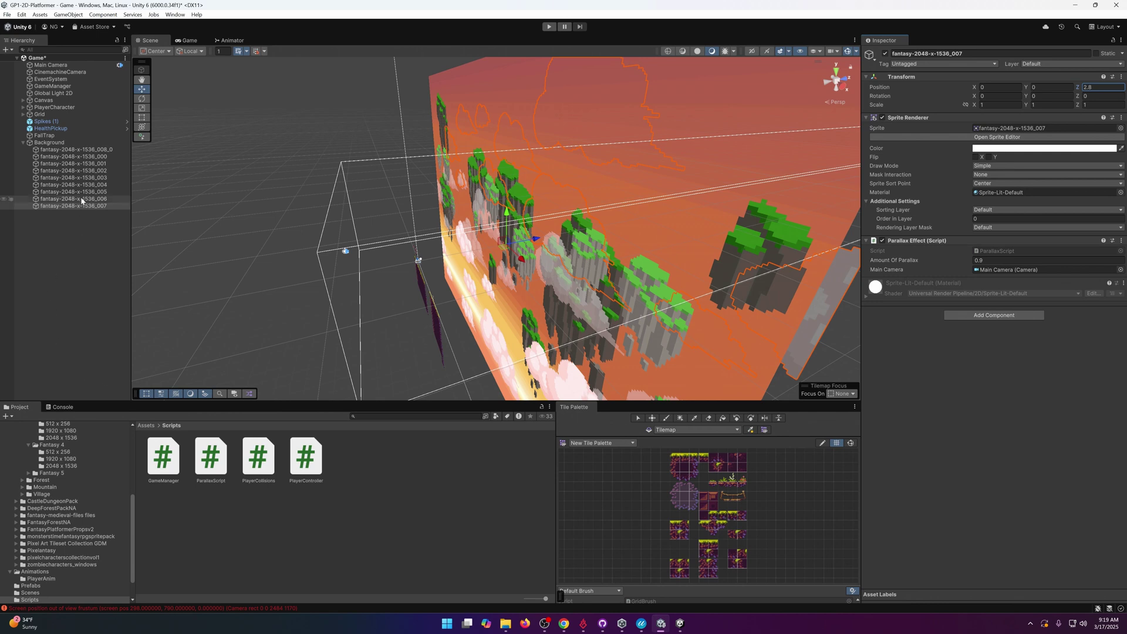
Set the 008_0 background layer's Z position to 3 and its Amount Of Parallax to 1.
left_click(95, 150)
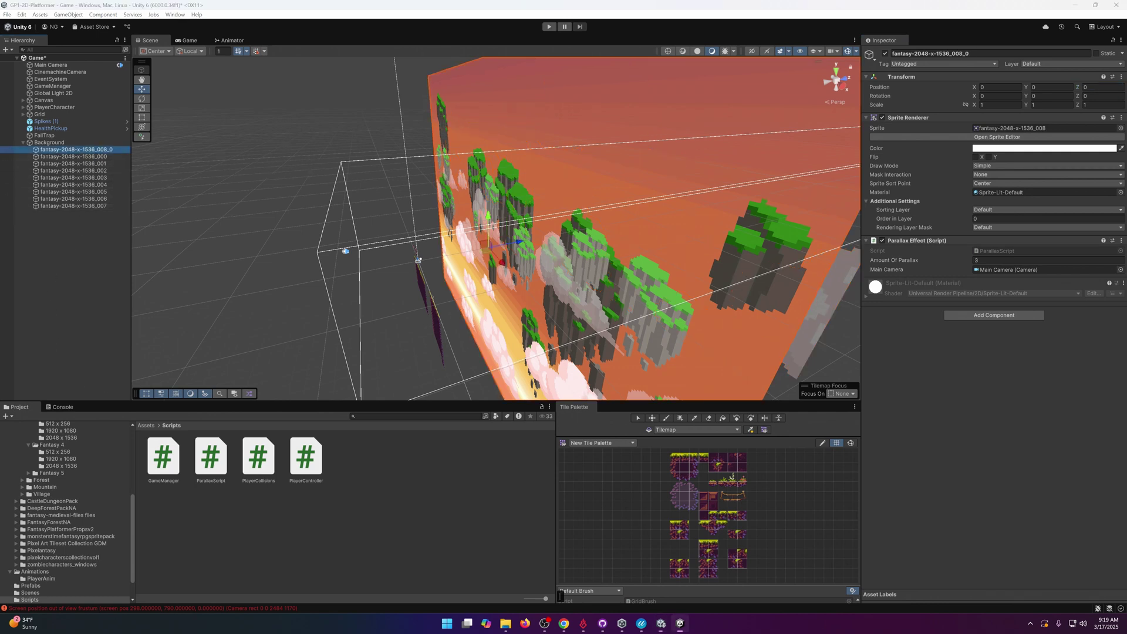
left_click(1103, 87)
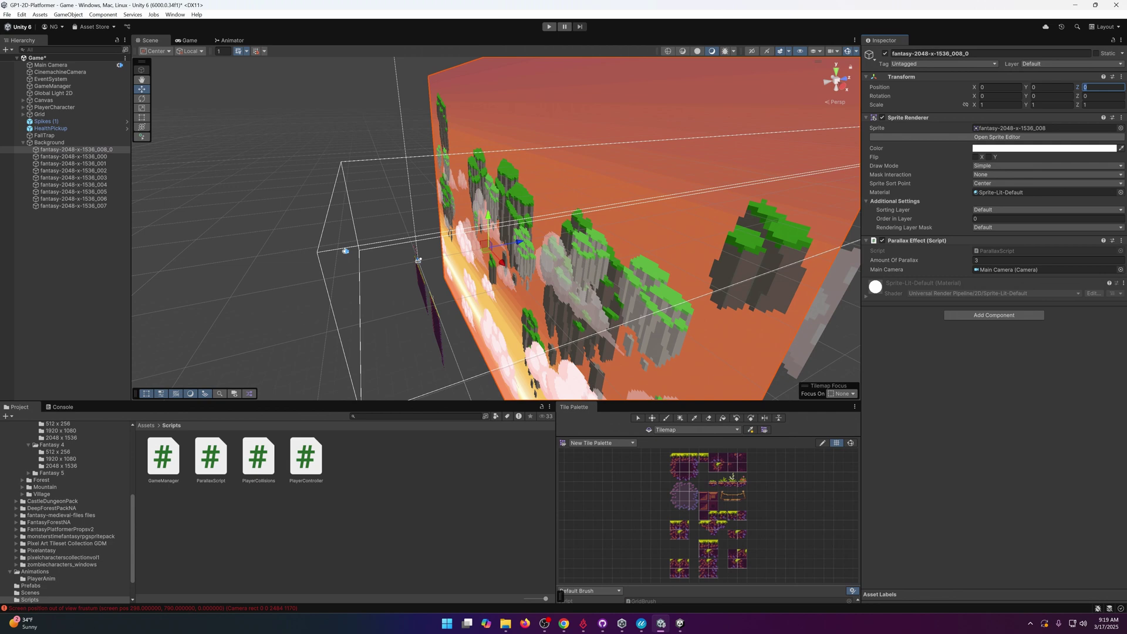
type("3")
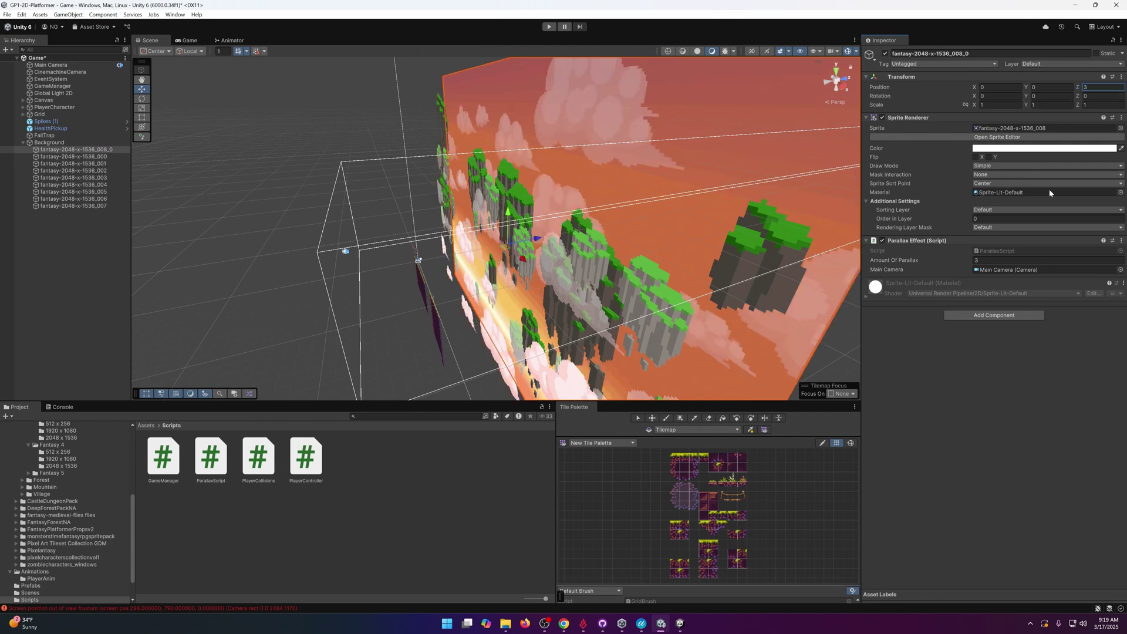
left_click(974, 260)
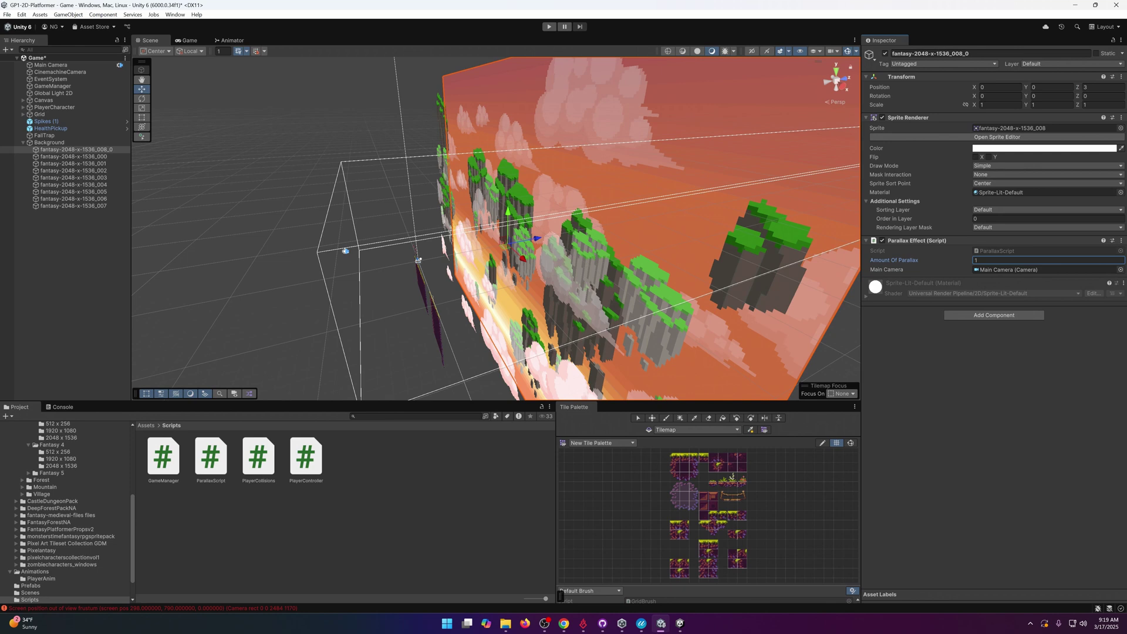
key("Return")
left_click(97, 150)
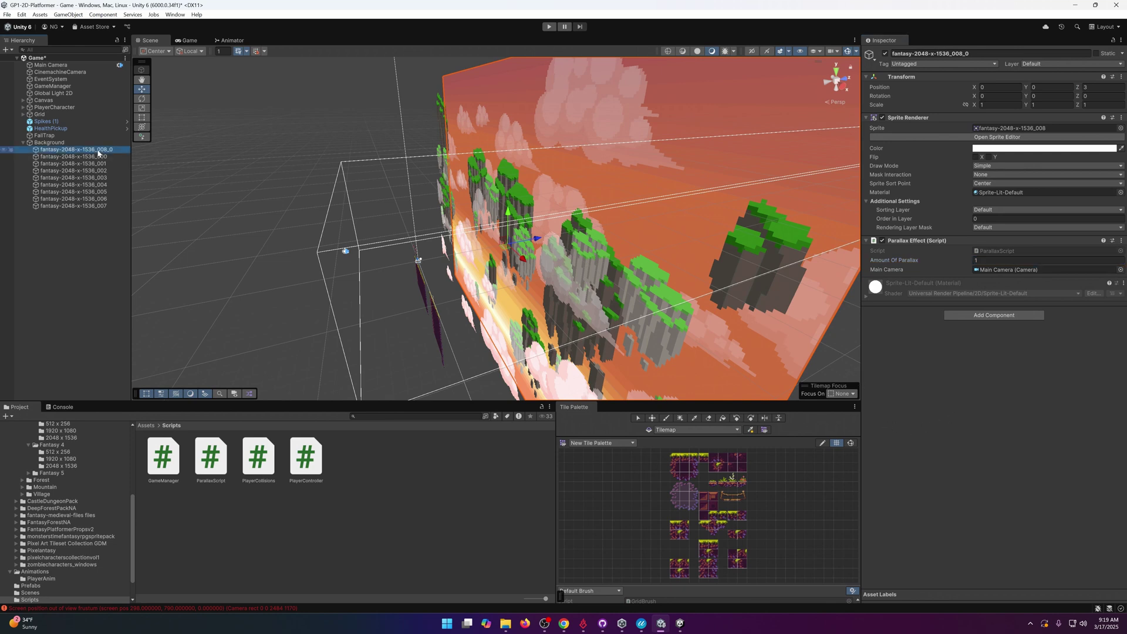
Set the Z position of layer 006 to 2.6 and of layer 005 to 2.4.
left_click(98, 207)
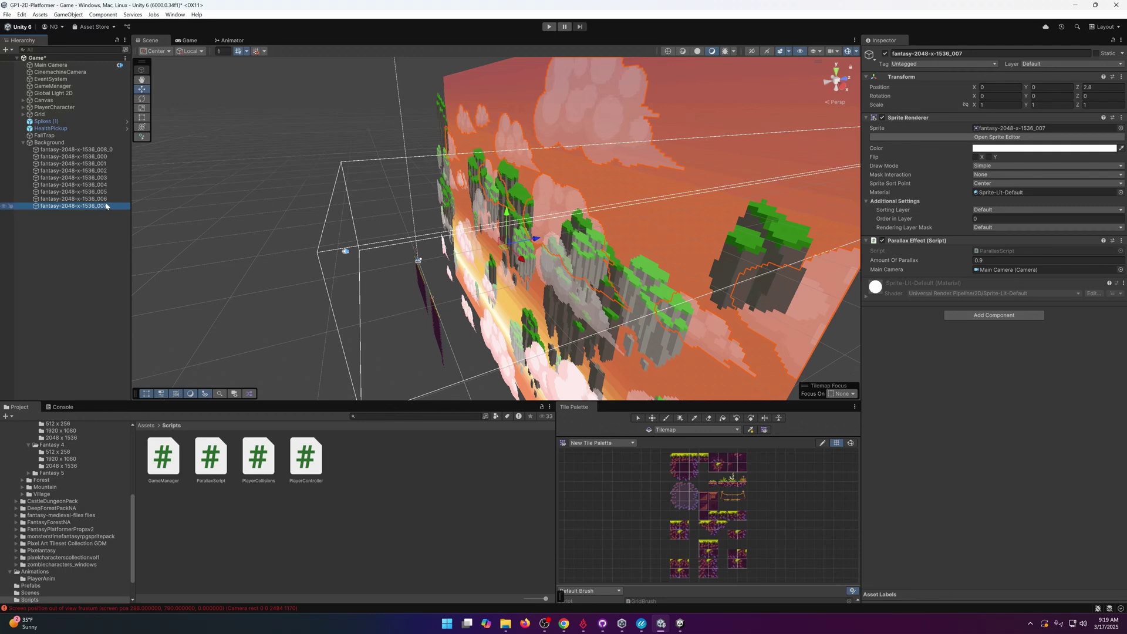
left_click(105, 199)
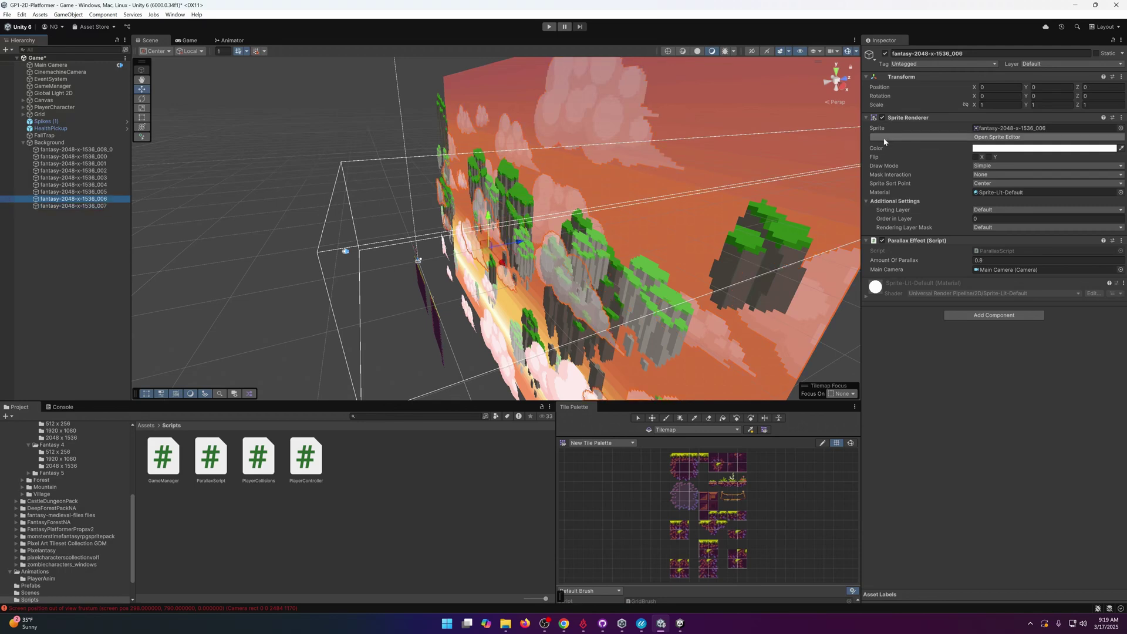
left_click(1102, 87)
type("2.6")
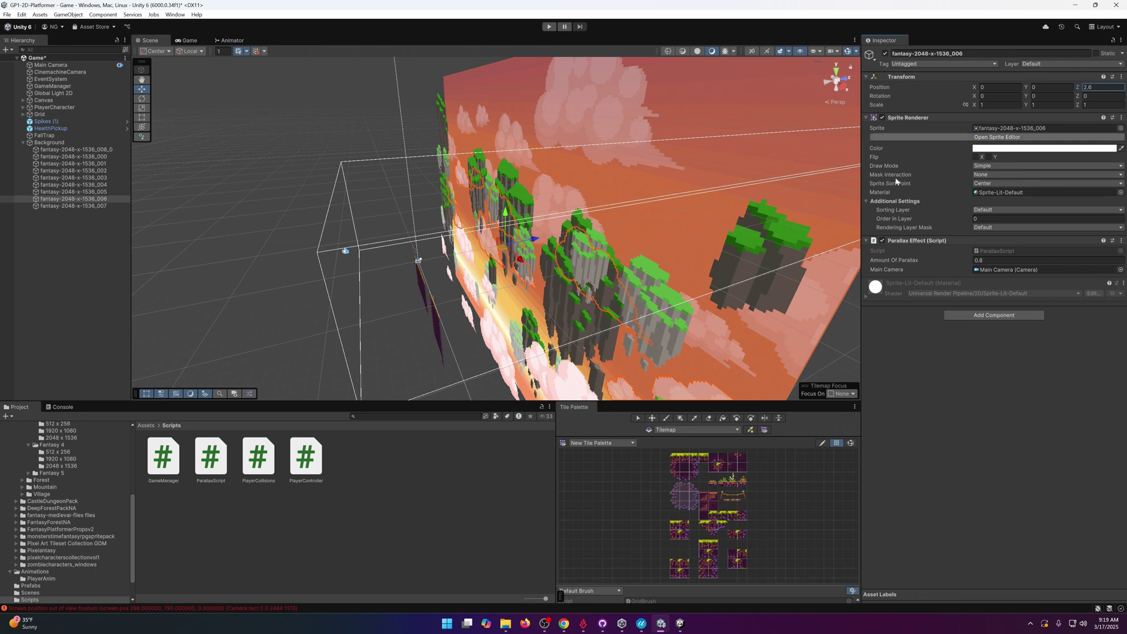
left_click(81, 192)
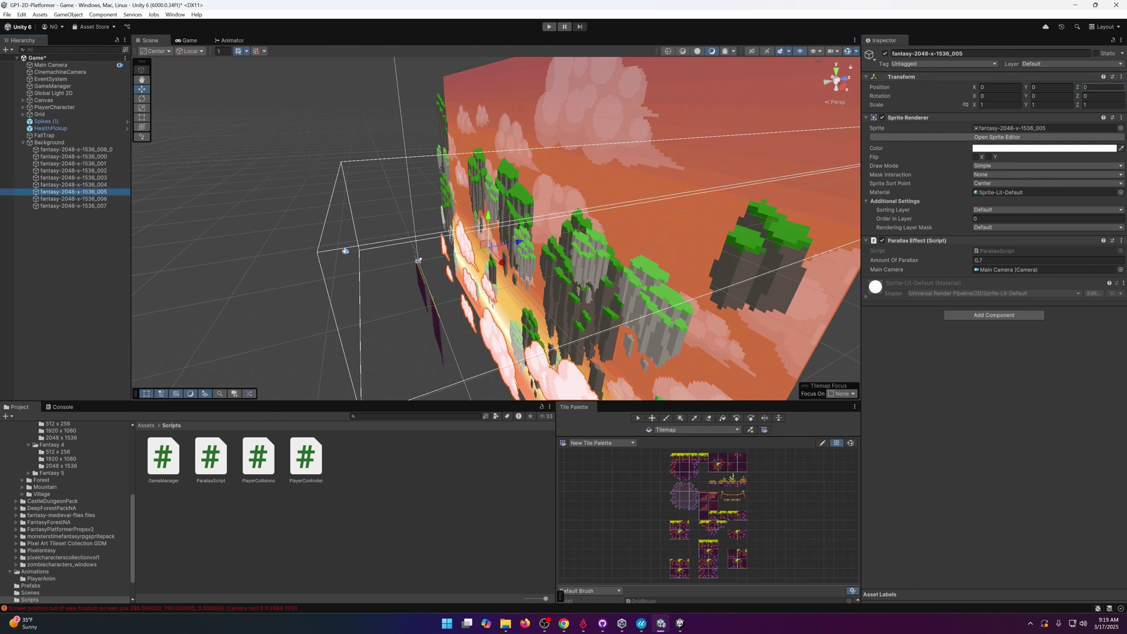
left_click(1102, 87)
type("2.5")
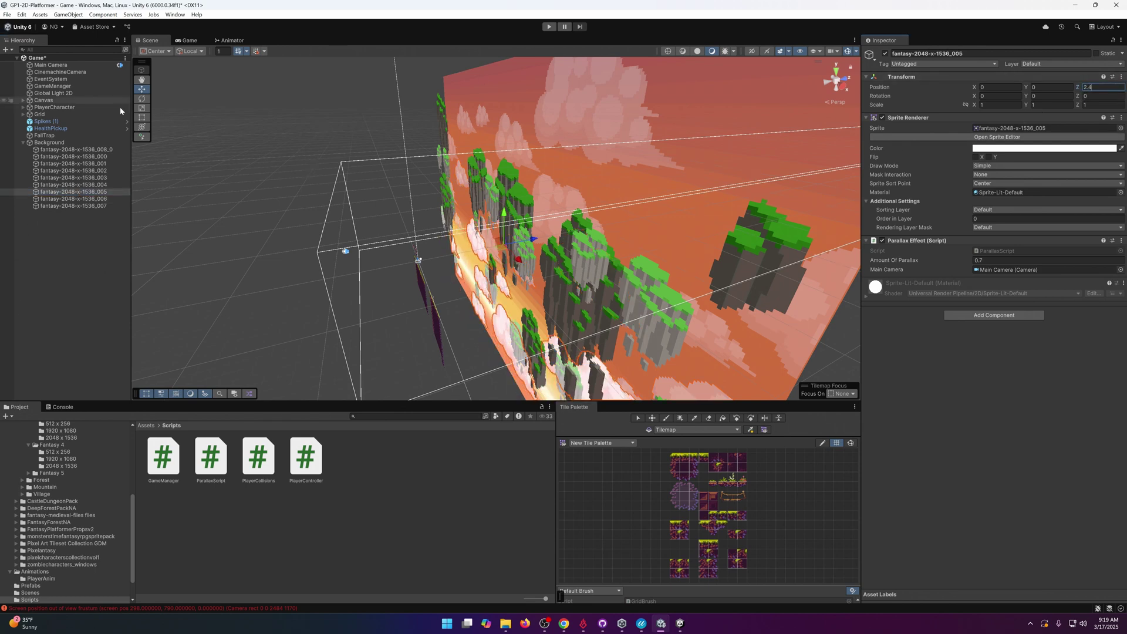
Set the Z position of layer 004 to 2.2 and of layer 003 to 2.
left_click(84, 185)
left_click(1102, 87)
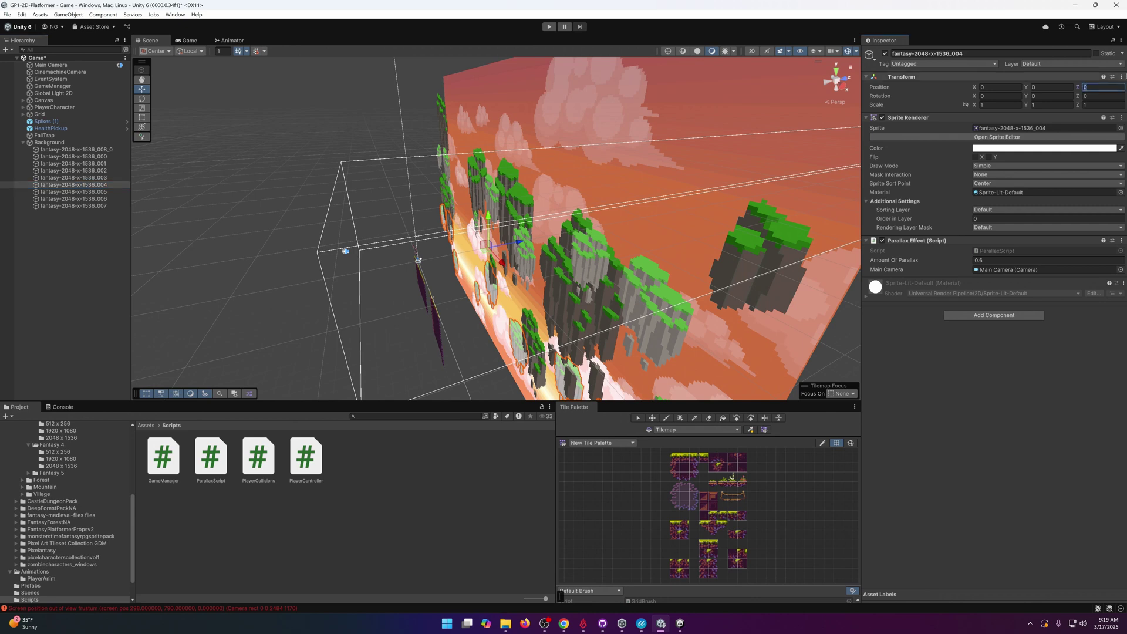
type("2.2")
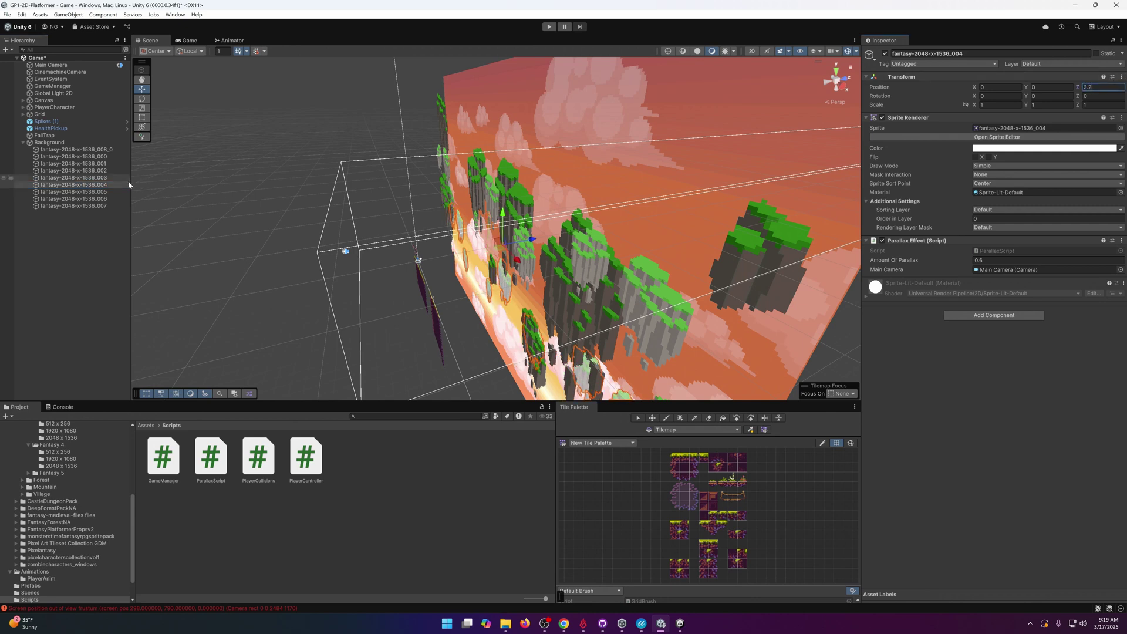
left_click(74, 177)
left_click(1102, 87)
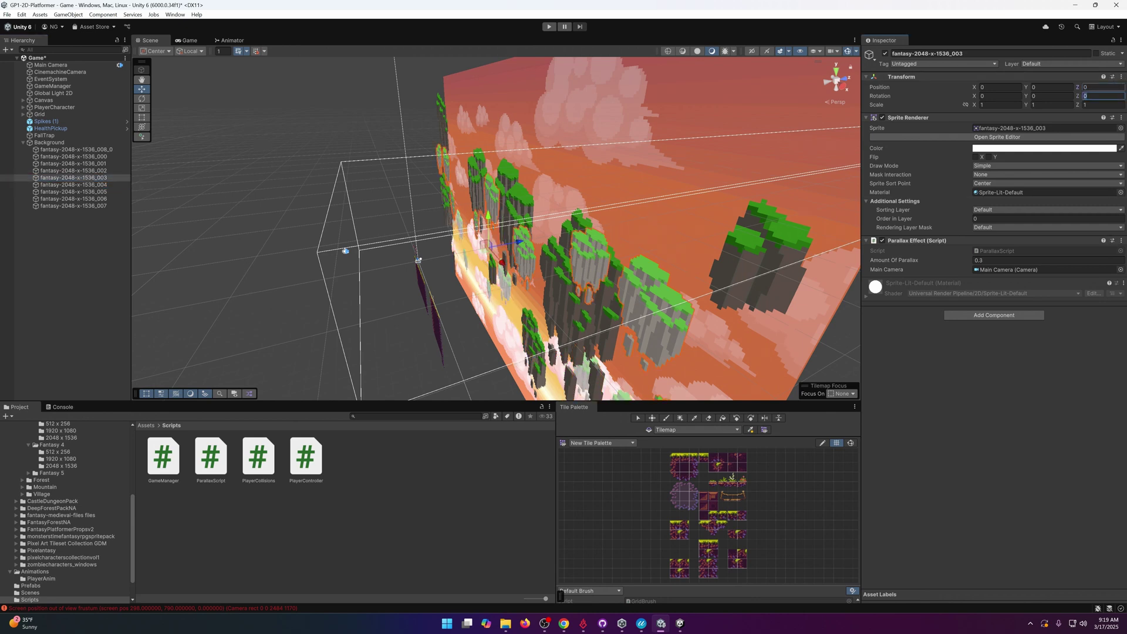
type("2")
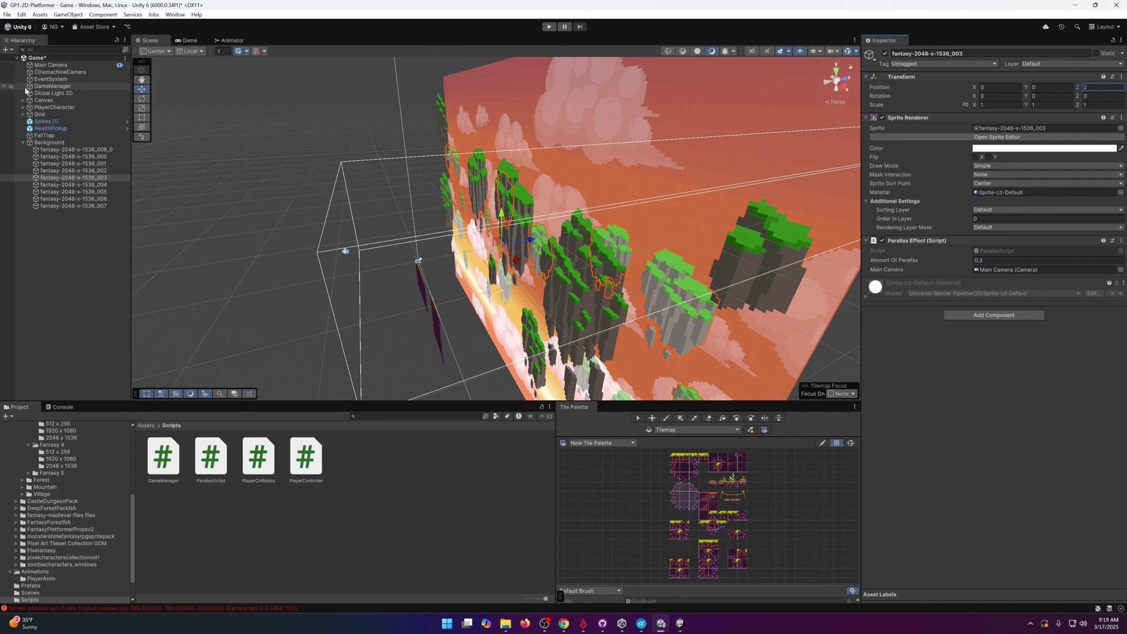
Set the Z position of background layer 002 to 1.8.
left_click(30, 170)
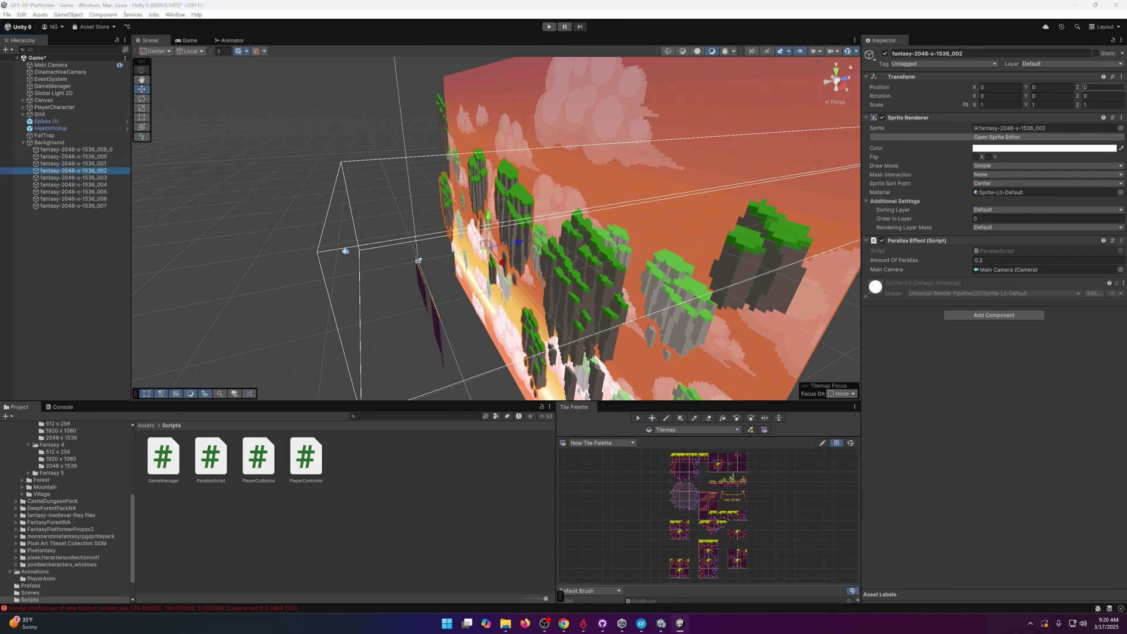
left_click(1102, 88)
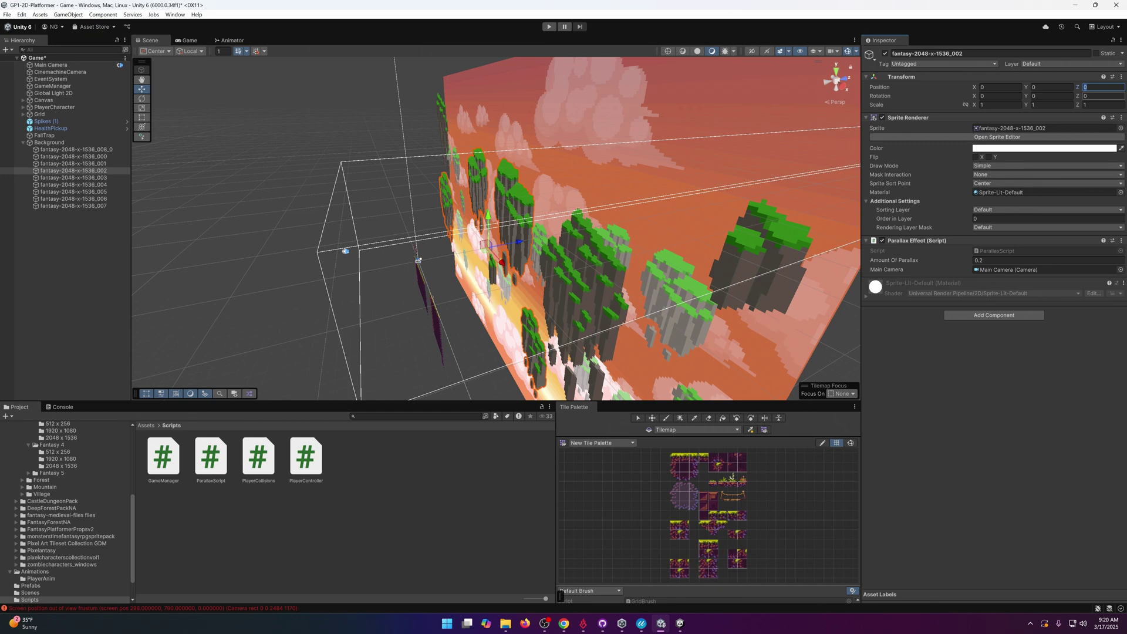
type("1.8")
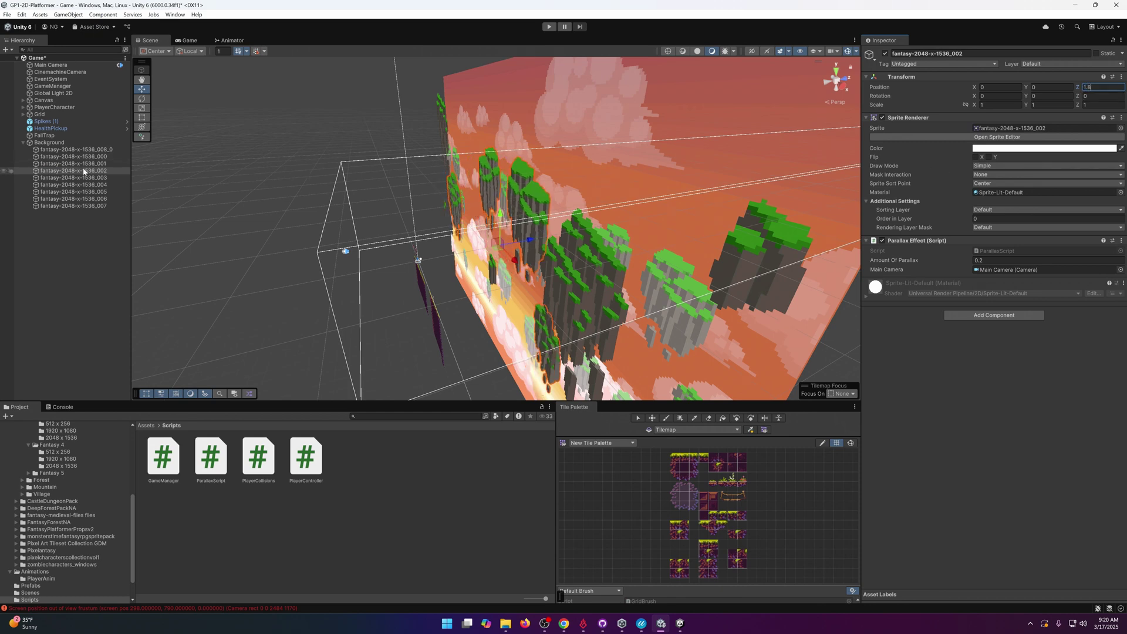
Set the Z position of background layer 001 to 1.6 and of layer 000 to 1.4.
left_click(82, 164)
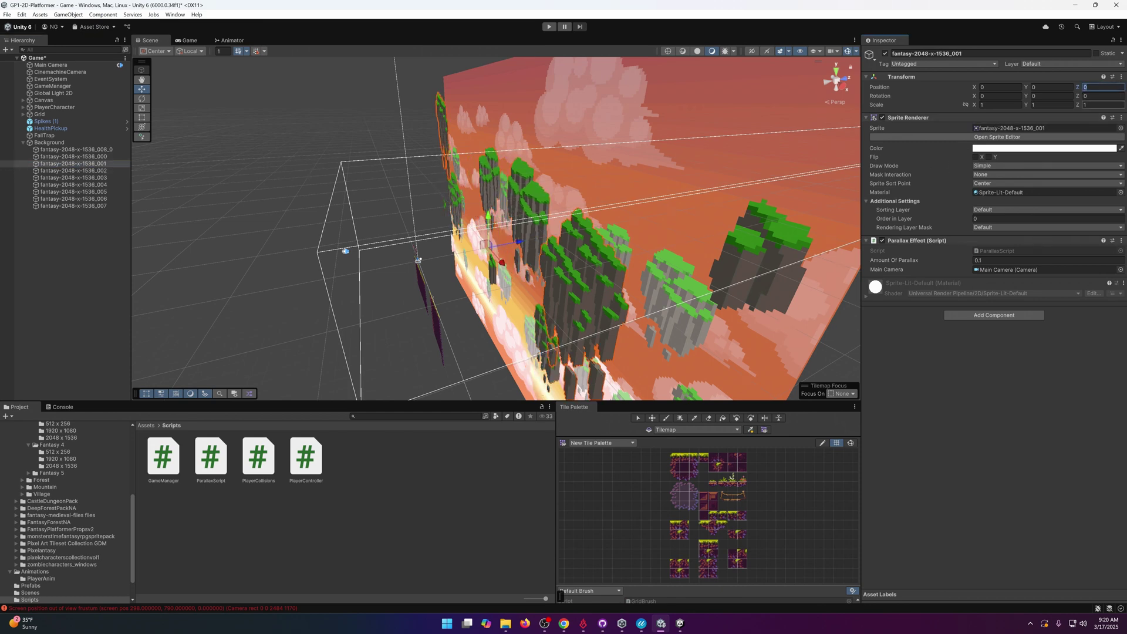
type("1.6")
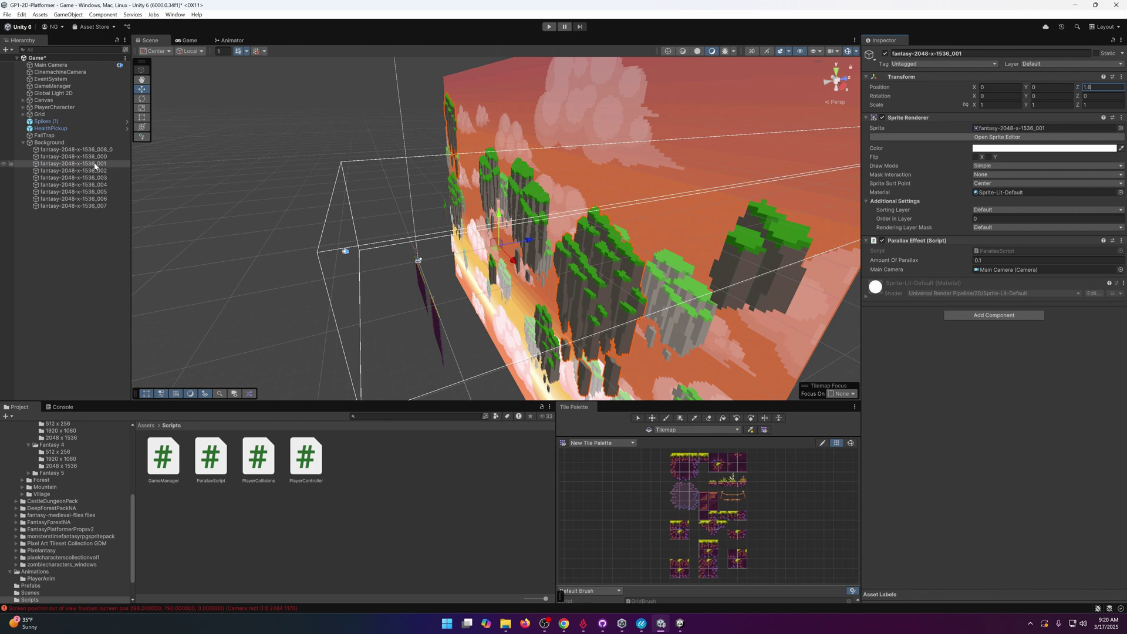
left_click(93, 157)
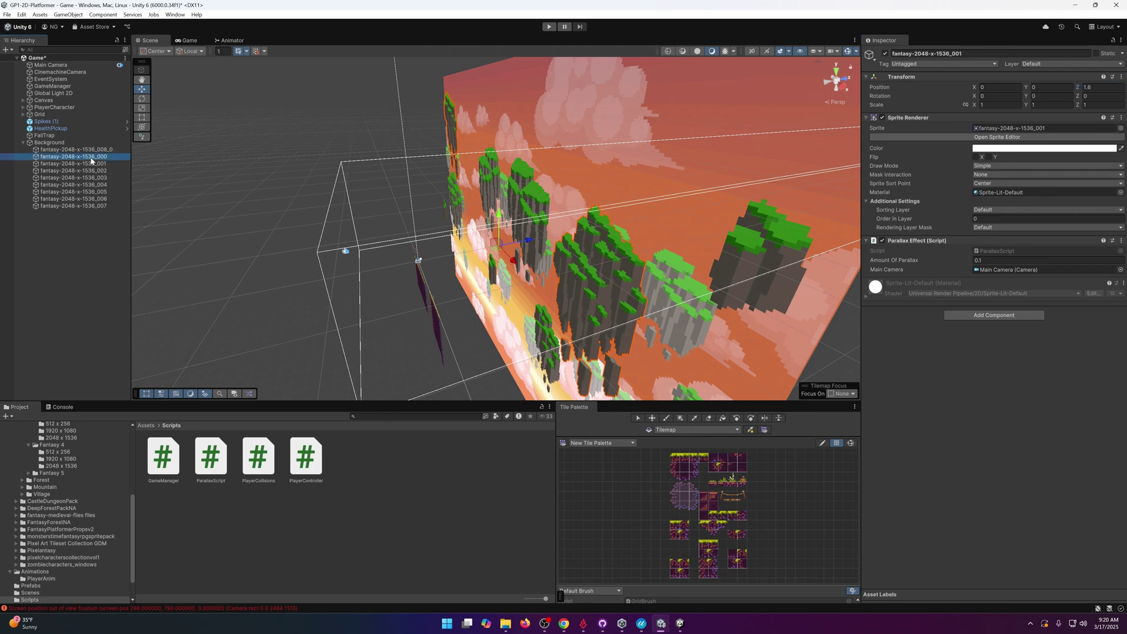
left_click(1102, 87)
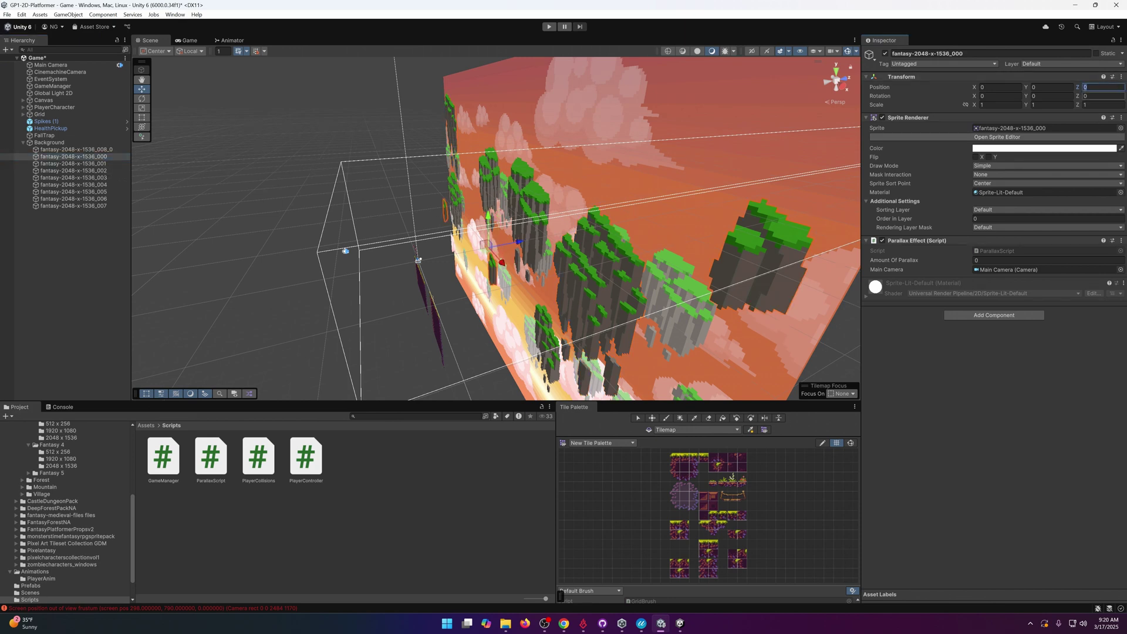
type("1.4")
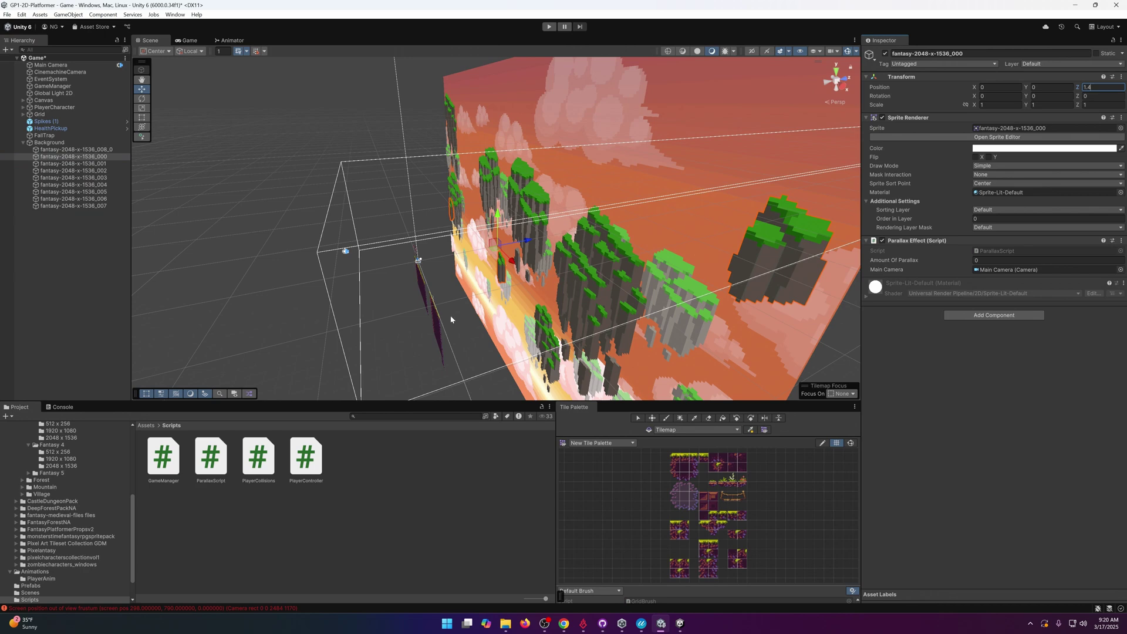
Playtest the game, running and jumping across both platforms to check the background layers' parallax scrolling, and stop the playtest.
left_click_drag(451, 320, 710, 300, "alt")
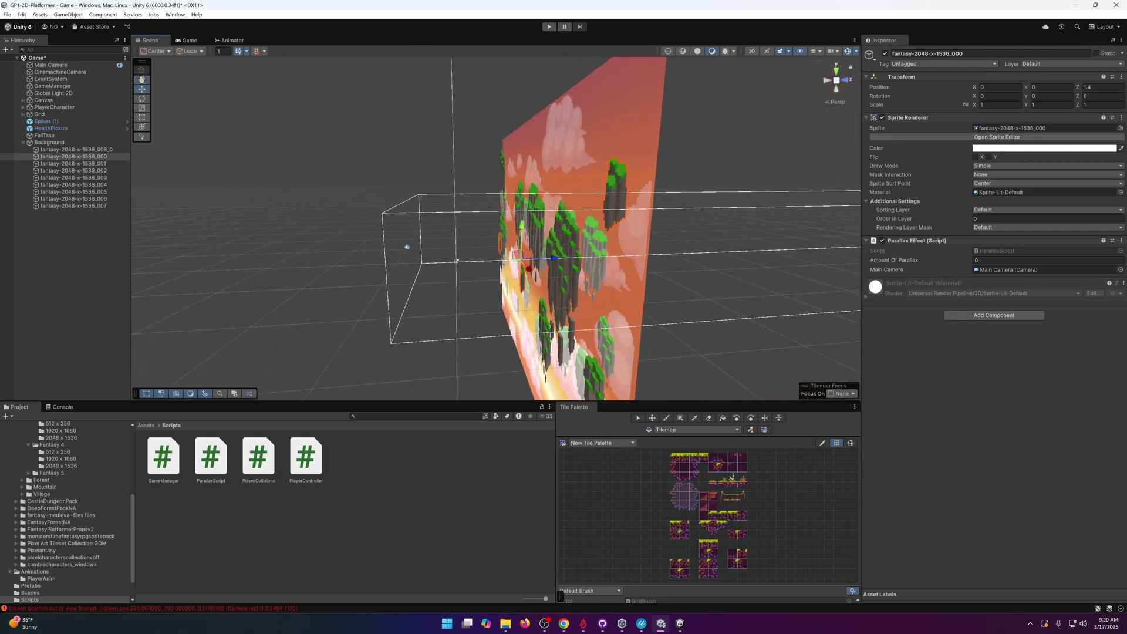
key("alt+Tab")
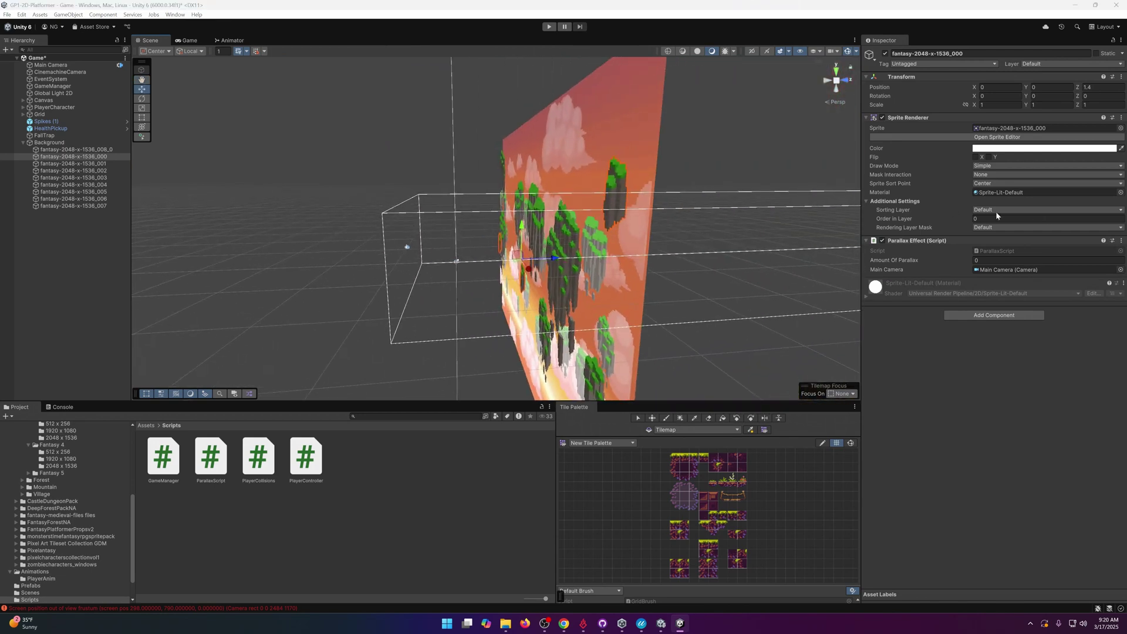
left_click(101, 143)
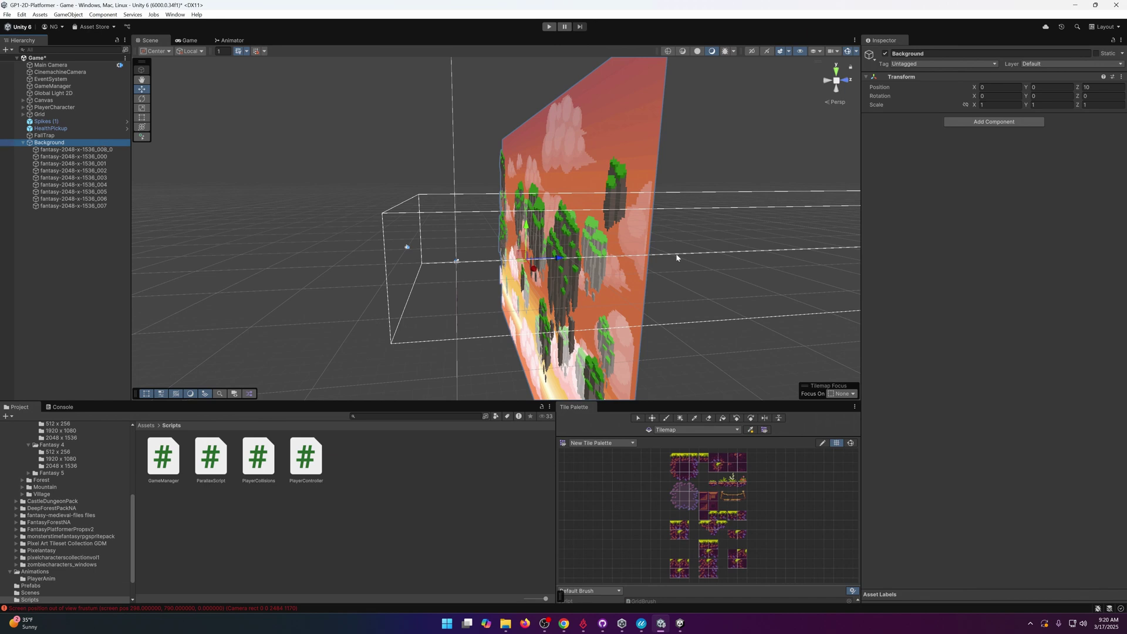
left_click(550, 26)
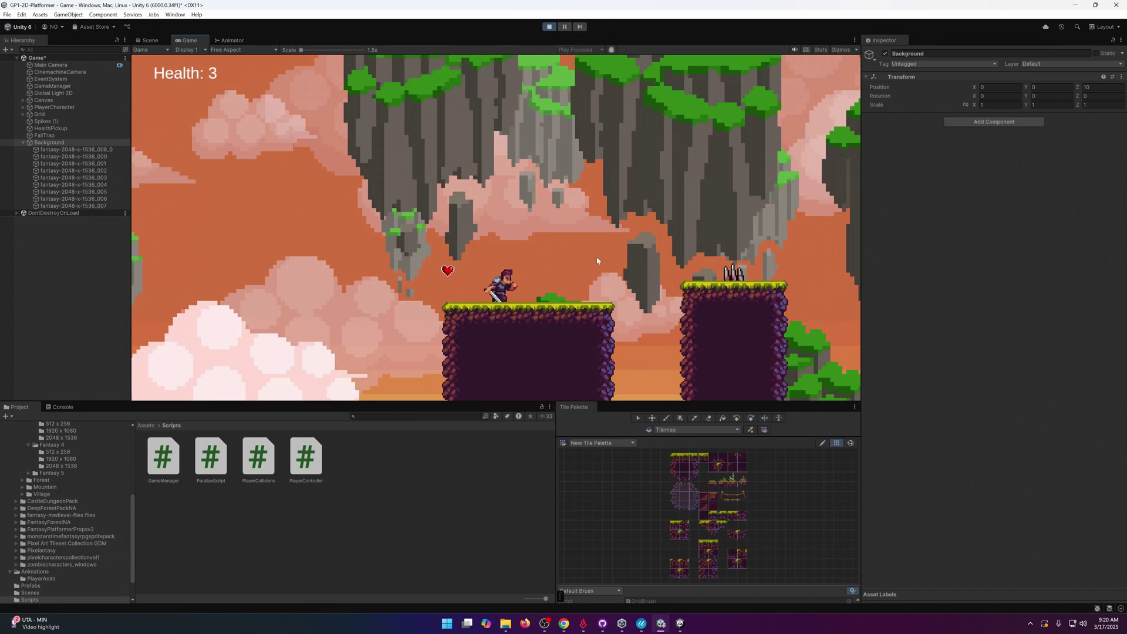
key("Right")
key("space")
key("a")
key("space")
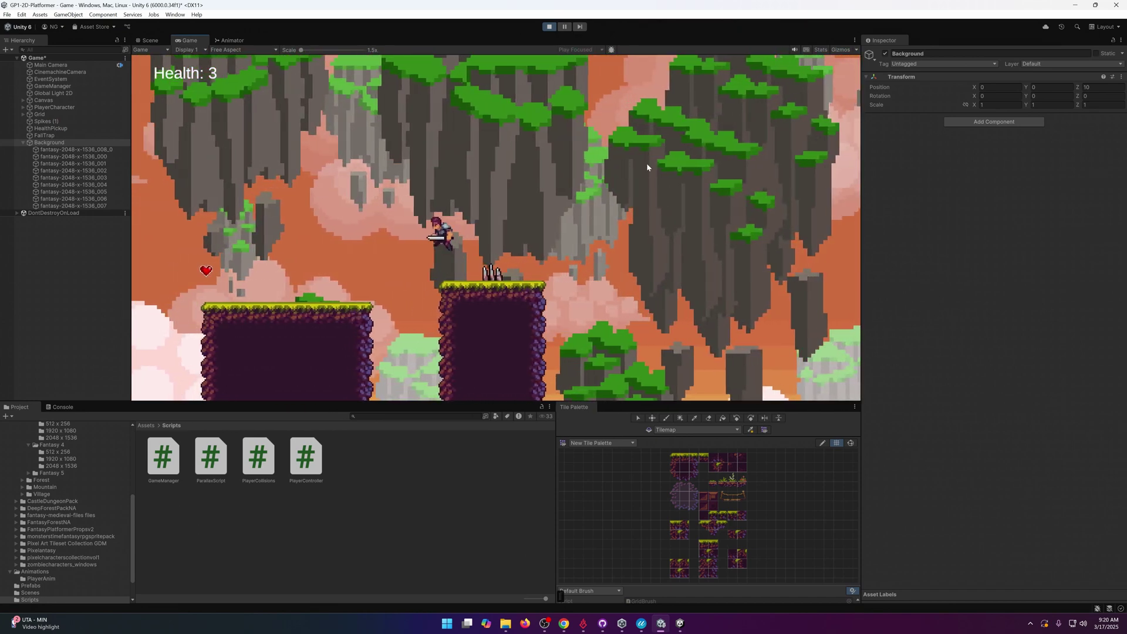
key("d")
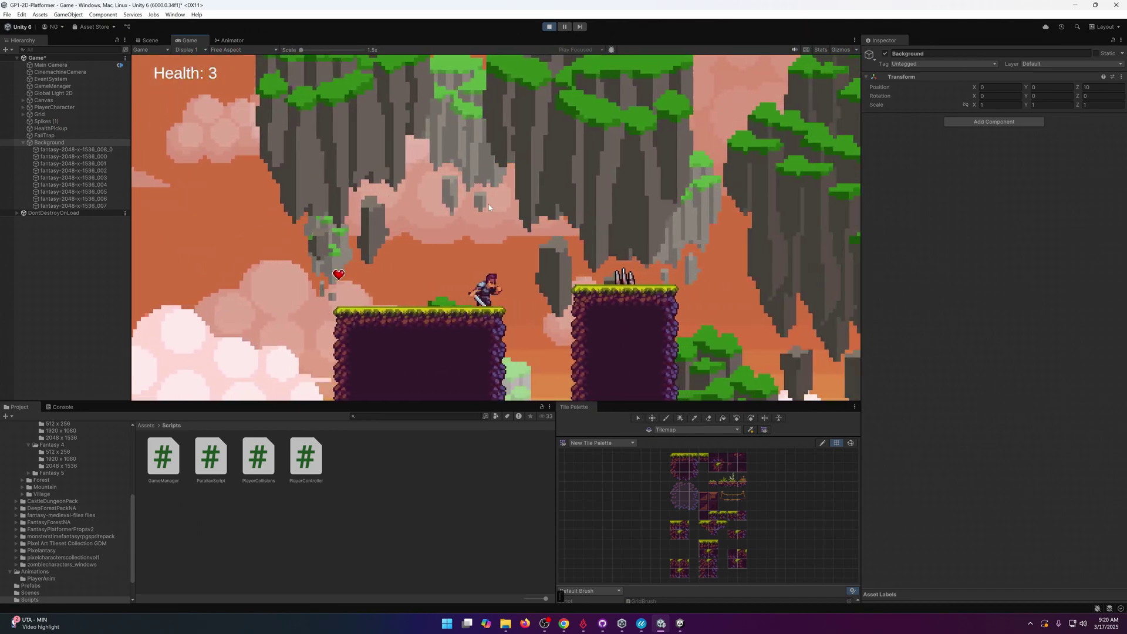
key("space")
key("d")
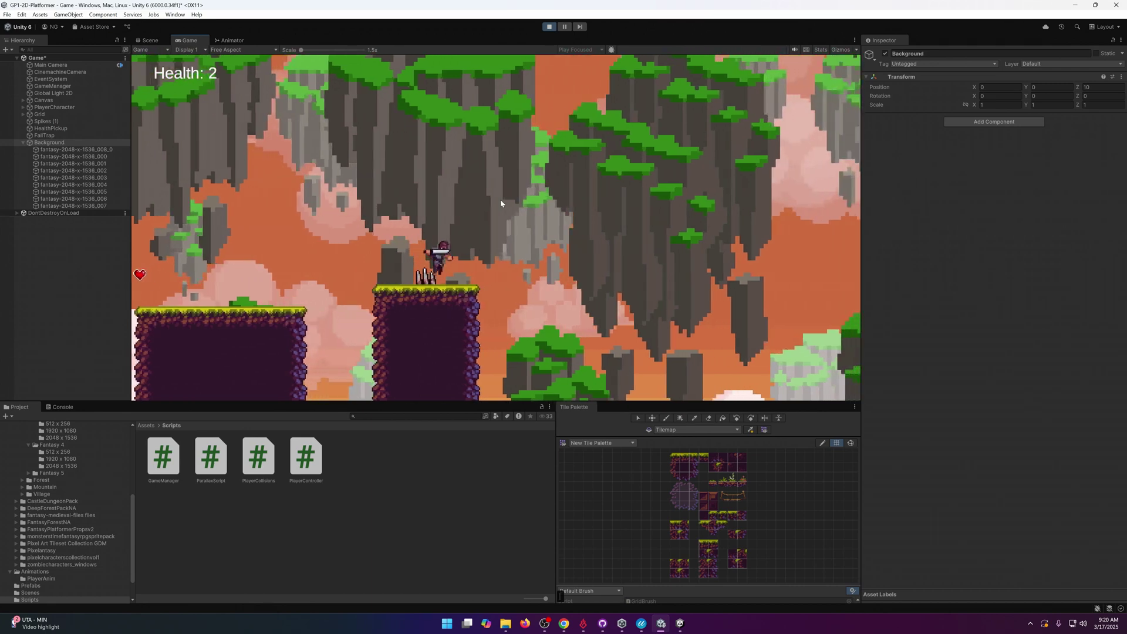
key("a")
key("space")
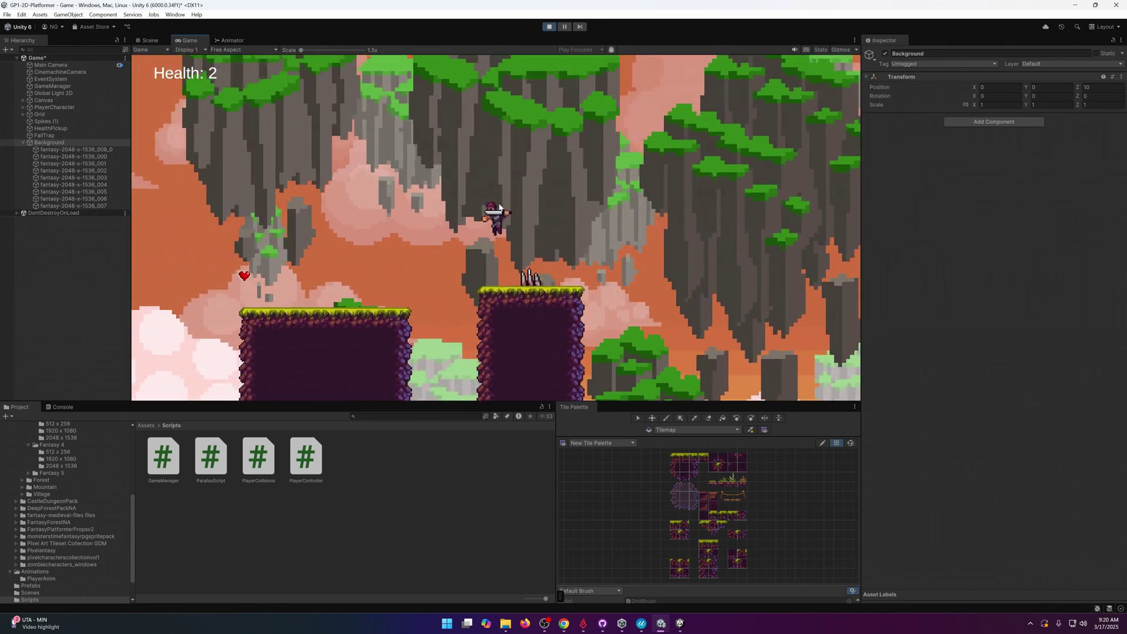
key("a")
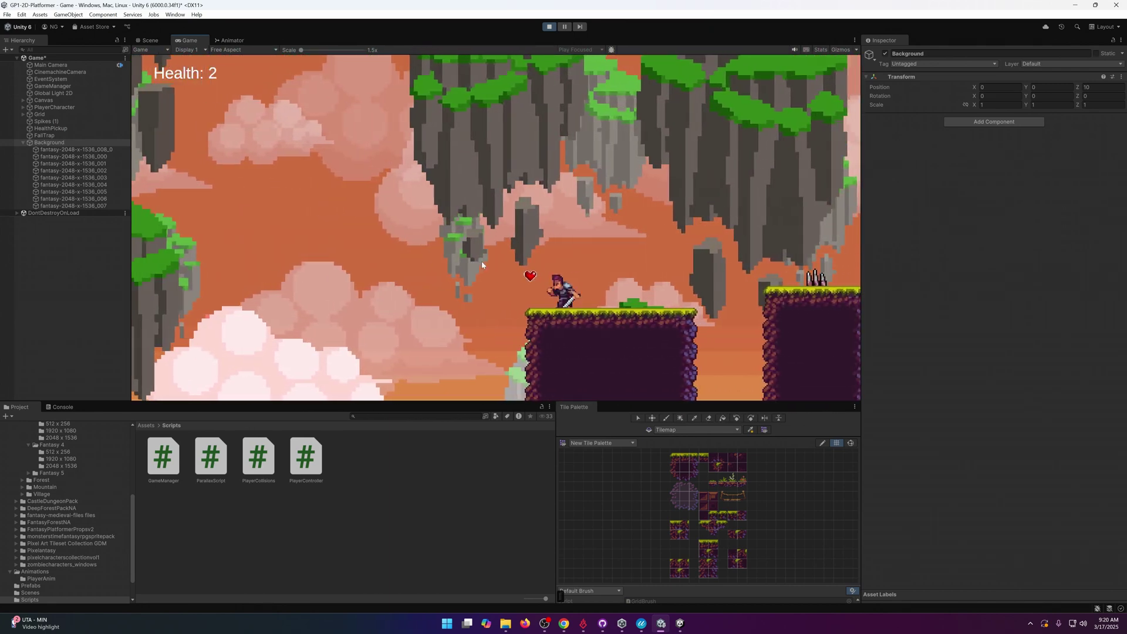
key("space")
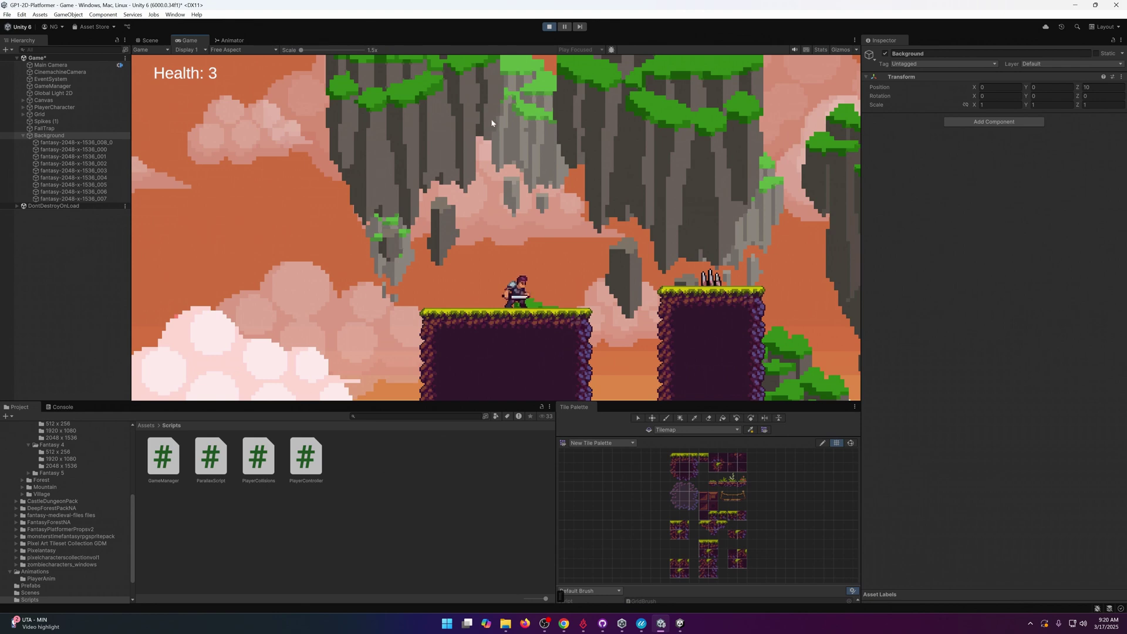
key("a")
key("space")
key("d")
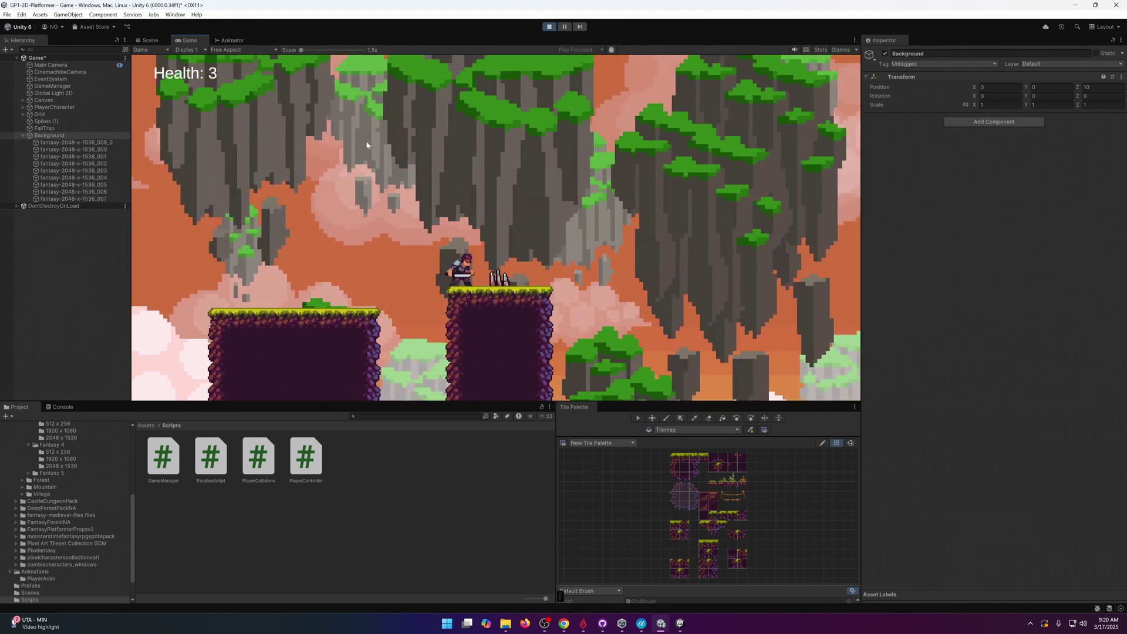
key("space")
key("d")
key("space")
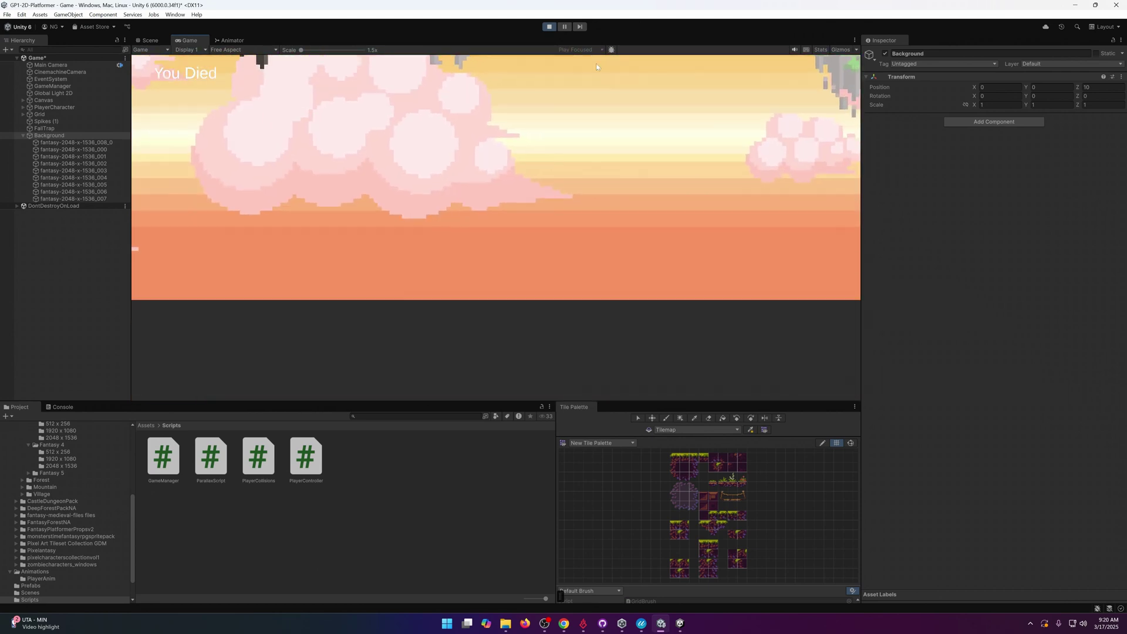
left_click(549, 26)
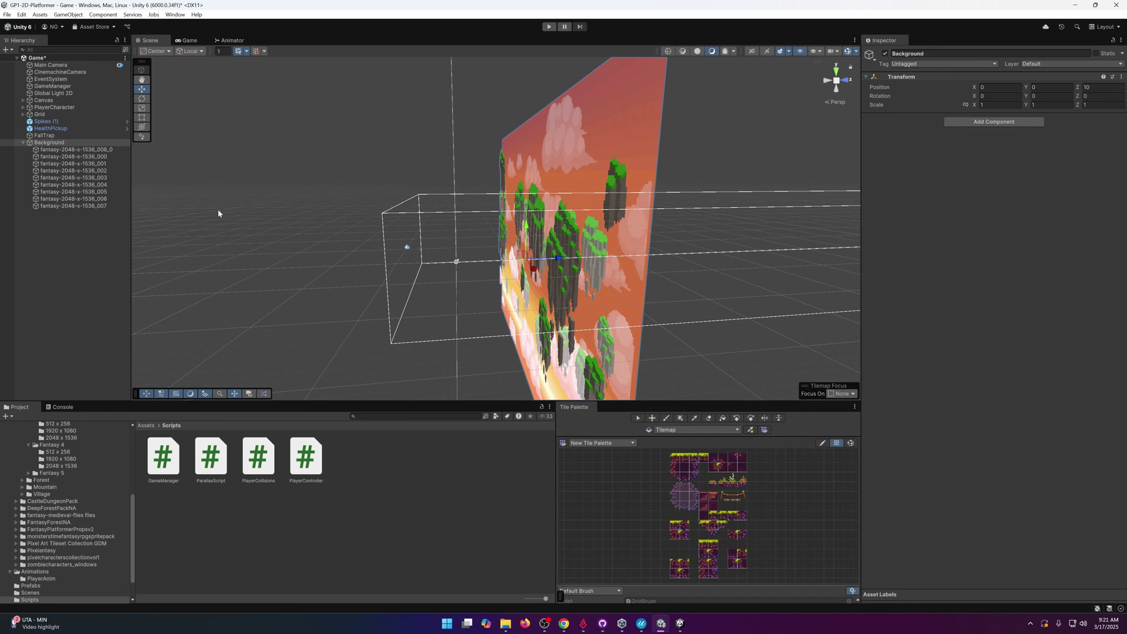
Switch the Scene view to 2D and make the Background object a child of Main Camera.
left_click_drag(270, 280, 544, 265, "alt")
left_click(752, 51)
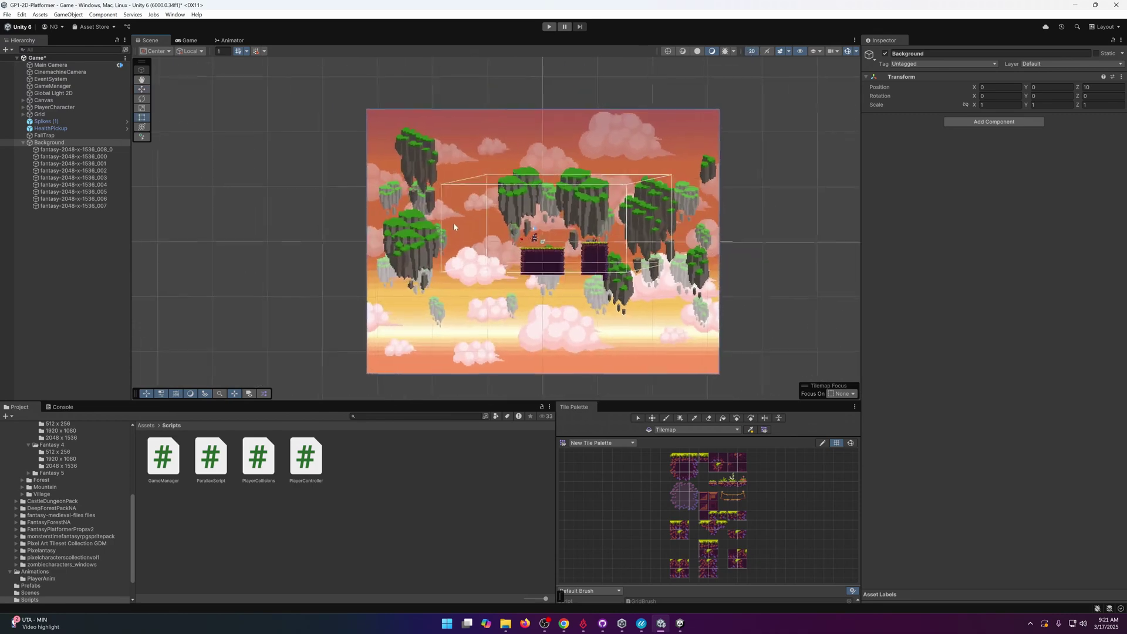
left_click_drag(628, 292, 561, 276)
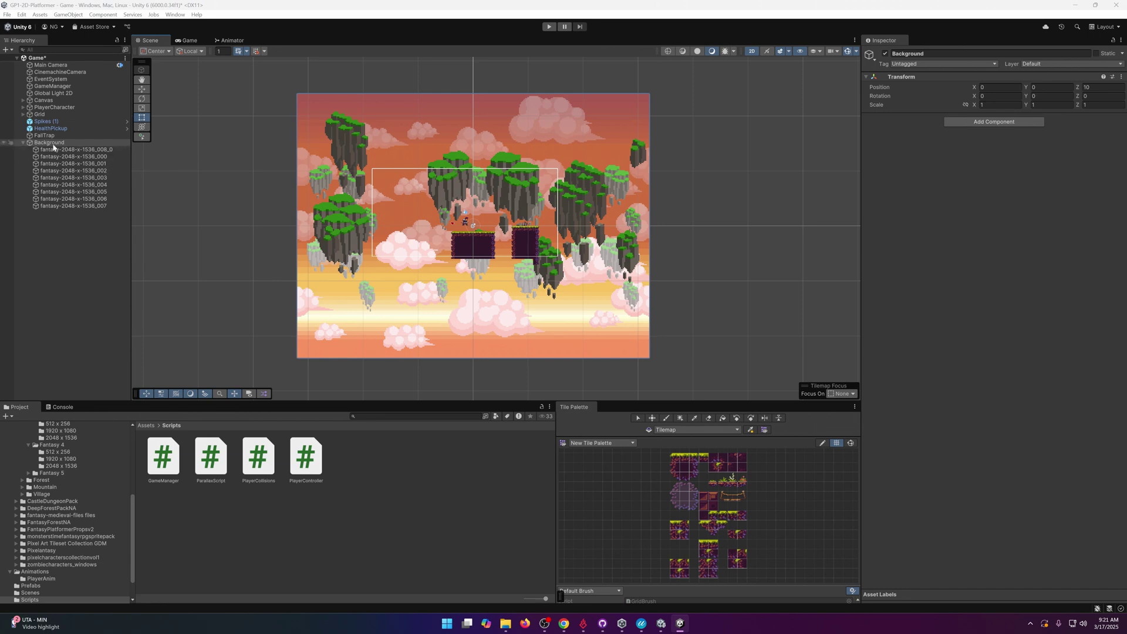
left_click(53, 144)
left_click_drag(91, 151, 76, 66)
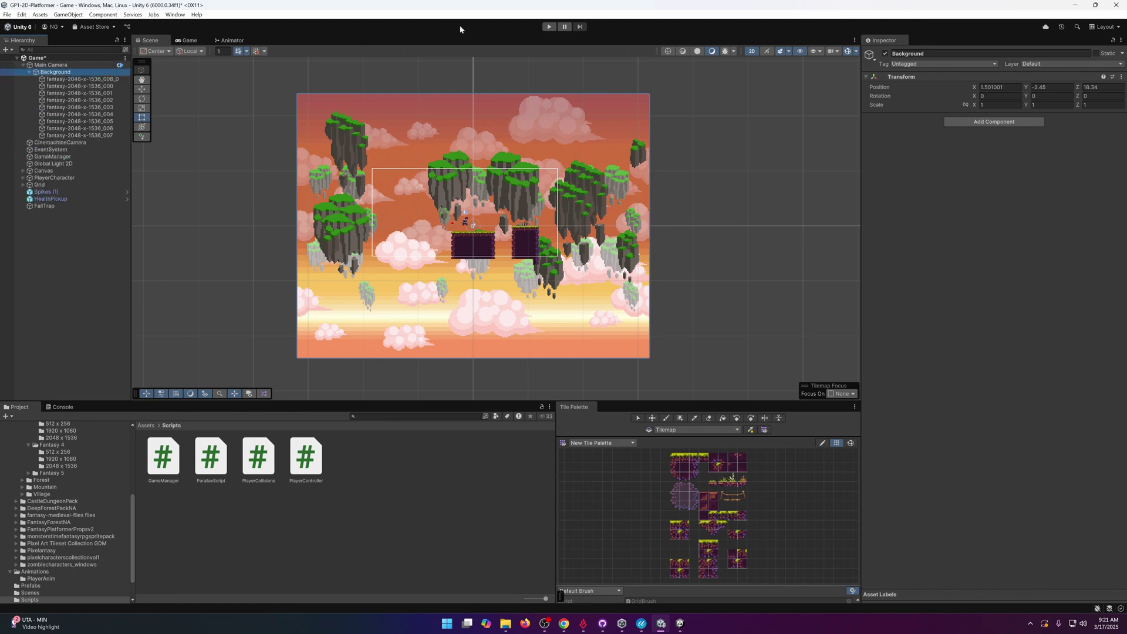
Playtest the game with Background parented to the camera, moving and jumping between the platforms, and stop the playtest.
left_click(549, 26)
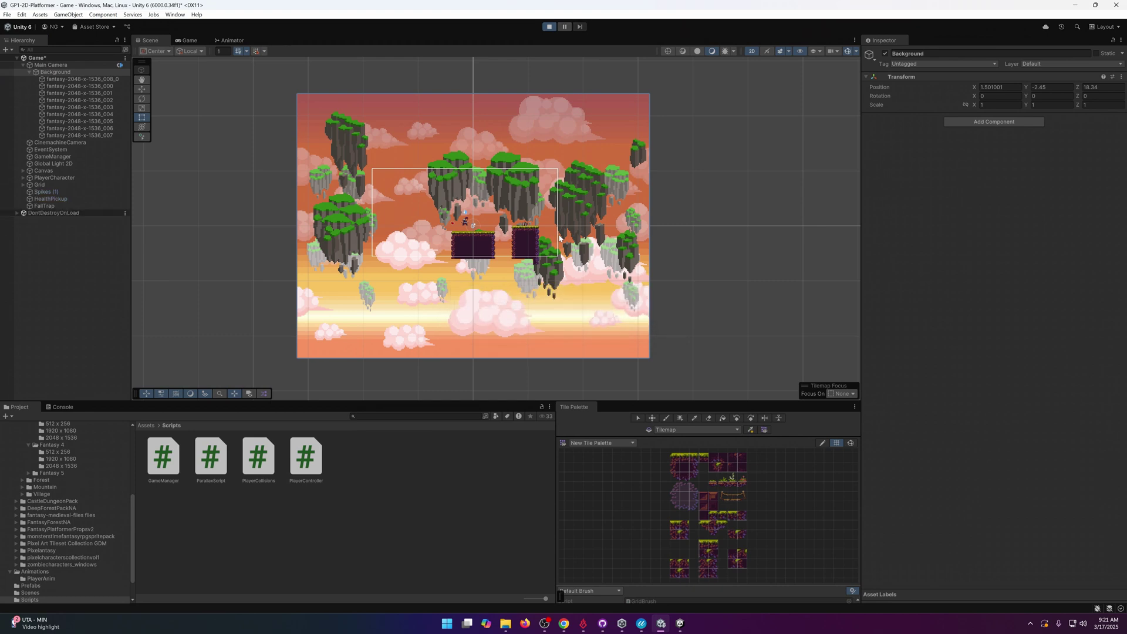
key("d")
key("space")
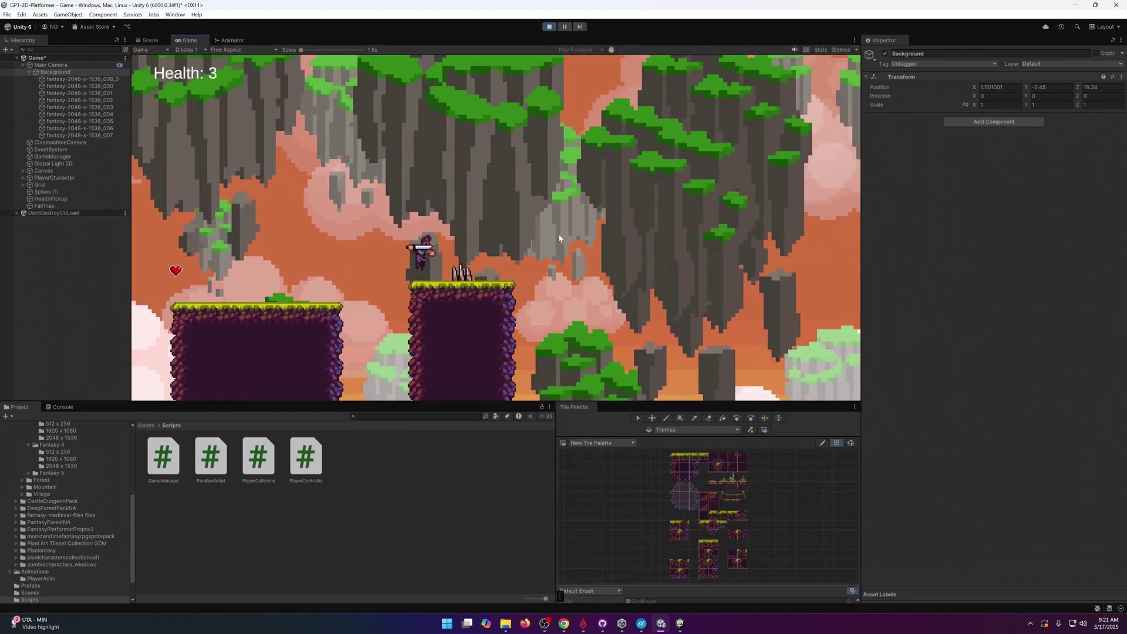
key("a")
key("space")
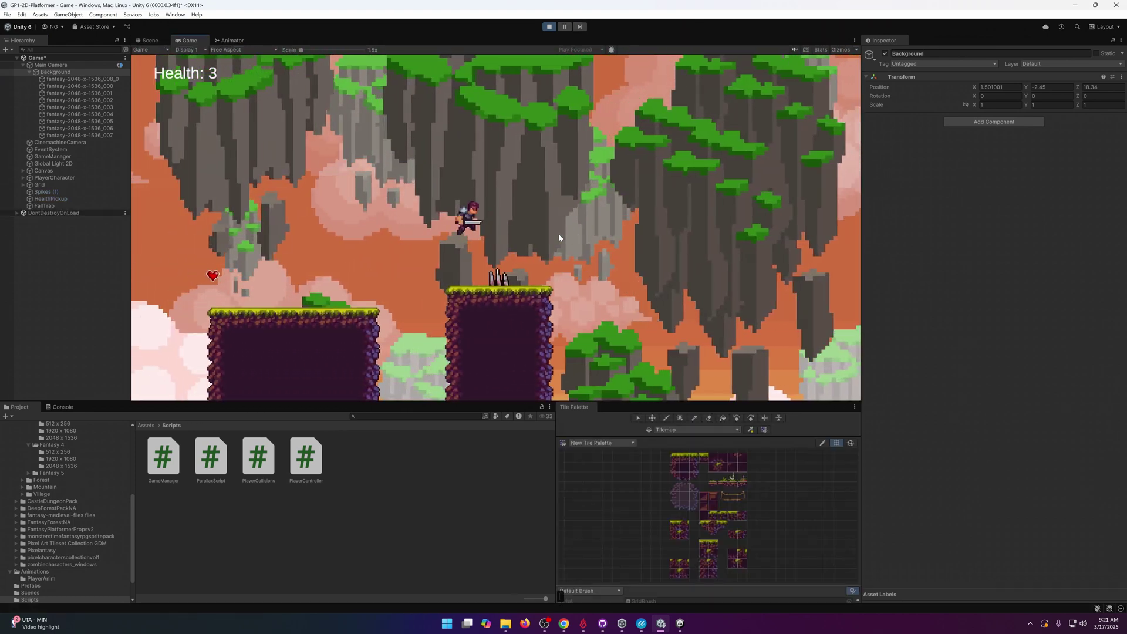
key("space")
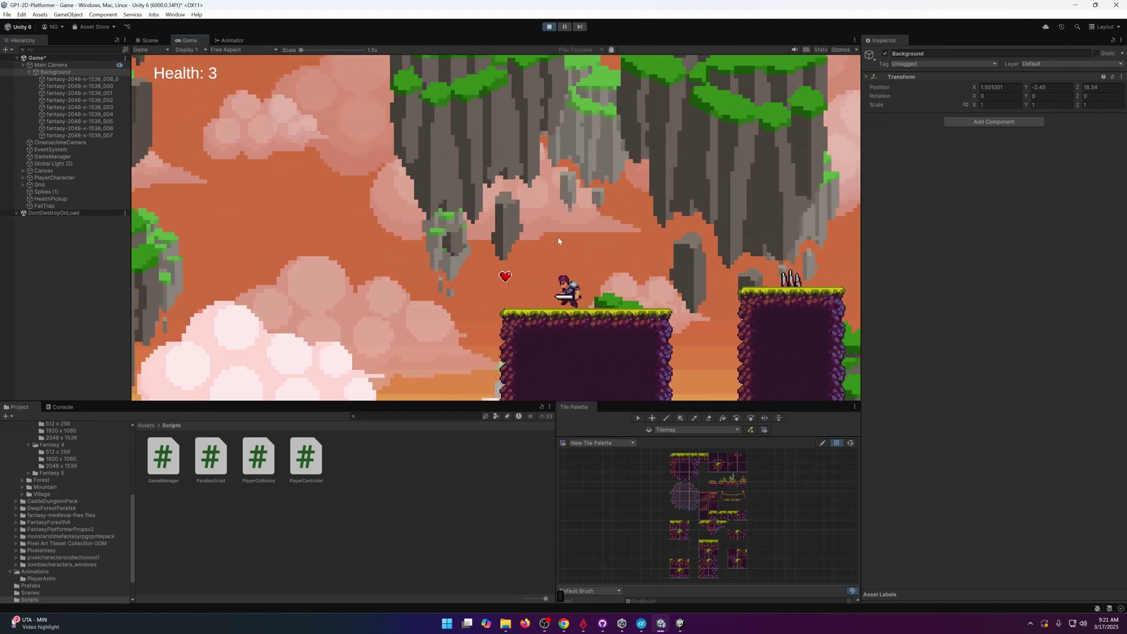
key("space")
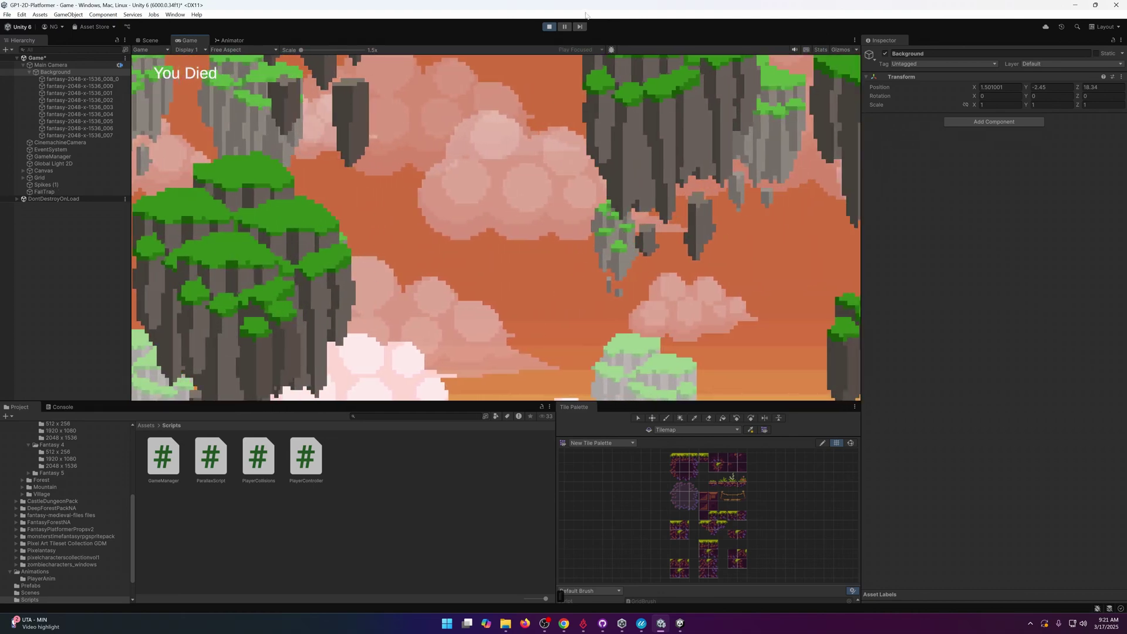
left_click(550, 26)
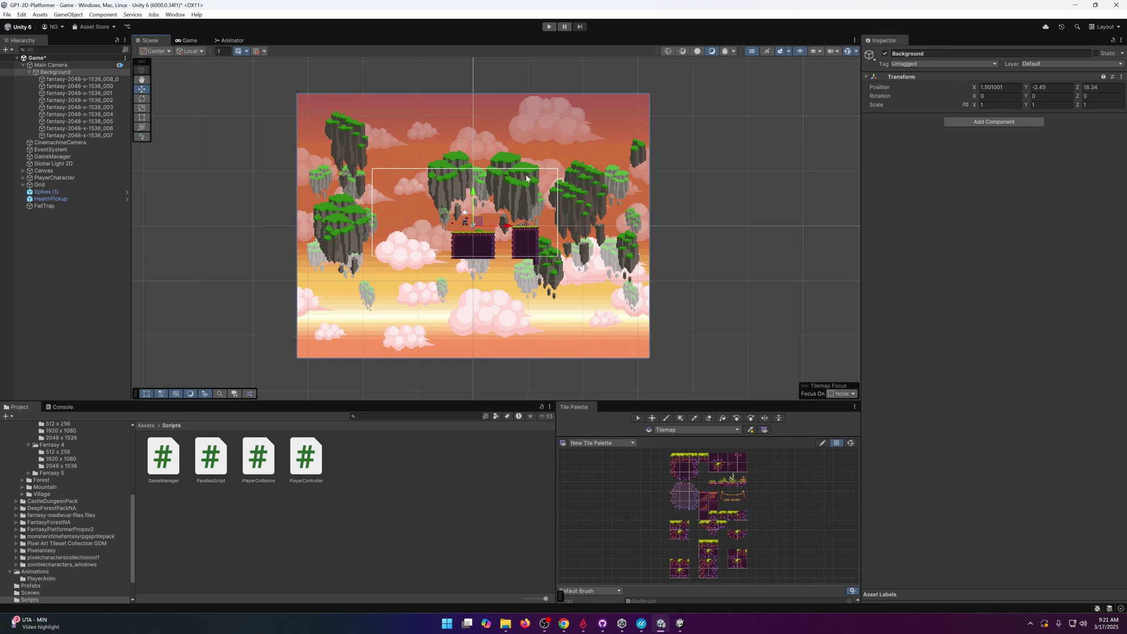
Raise the Background object to a Y position of about 0.27.
mouse_move(478, 197)
left_mouse_down()
mouse_move(478, 216)
mouse_move(477, 181)
left_mouse_up()
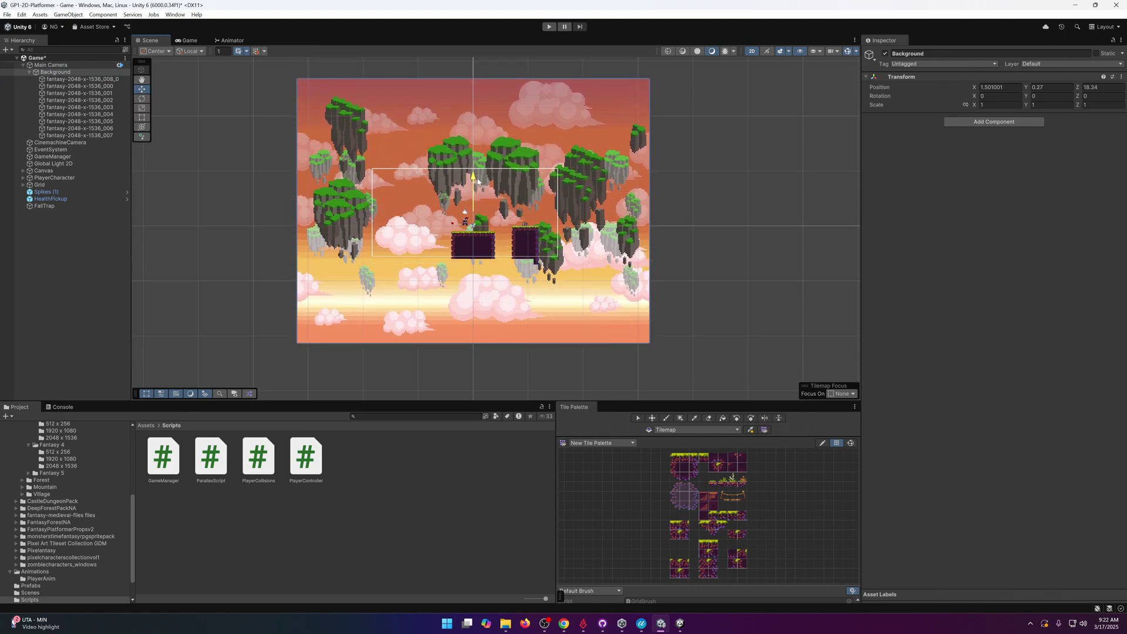
Try 16 Pixels Per Unit on the nine layer textures in Fantasy 2's 2048 x 1536 folder, and apply 64 instead.
scroll(62, 487, "up", 3)
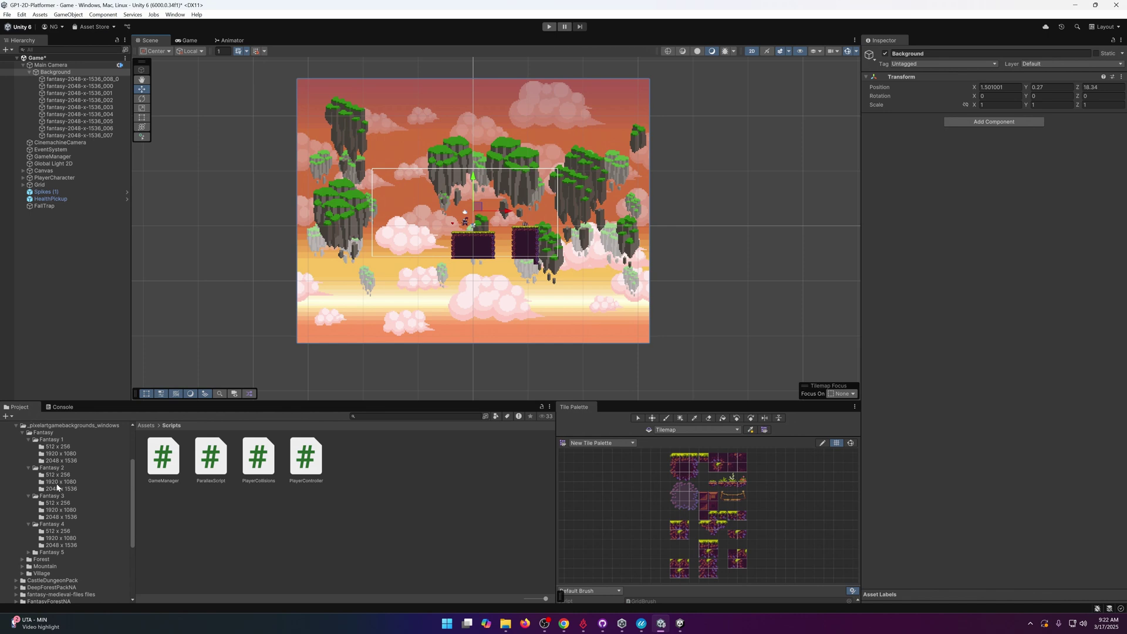
left_click(57, 488)
left_click(184, 531, "shift")
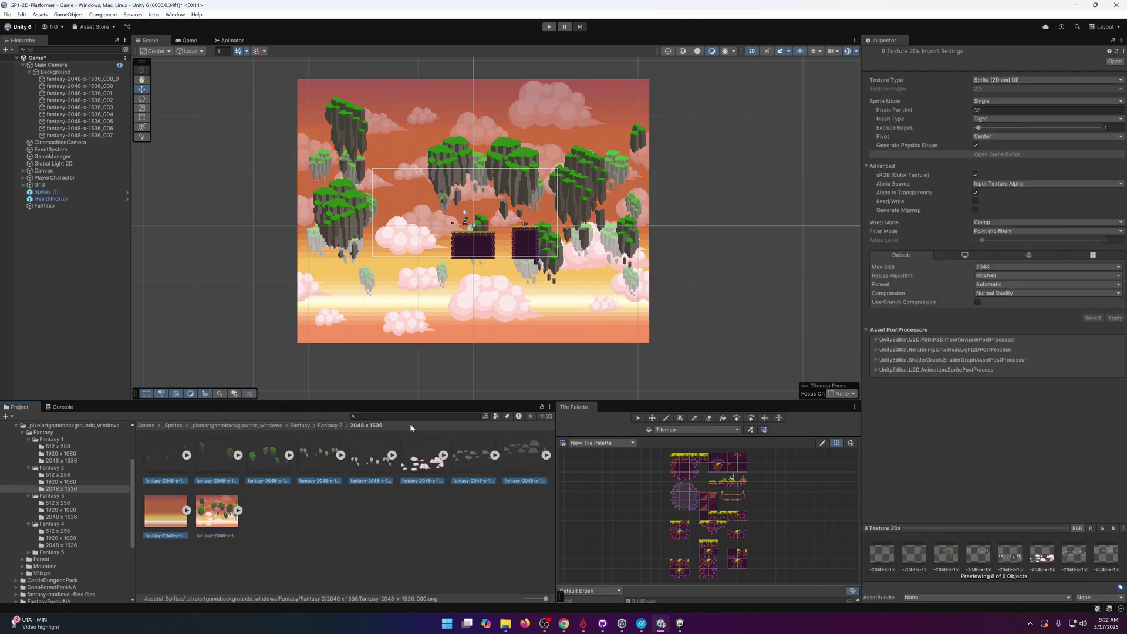
left_click(1053, 110)
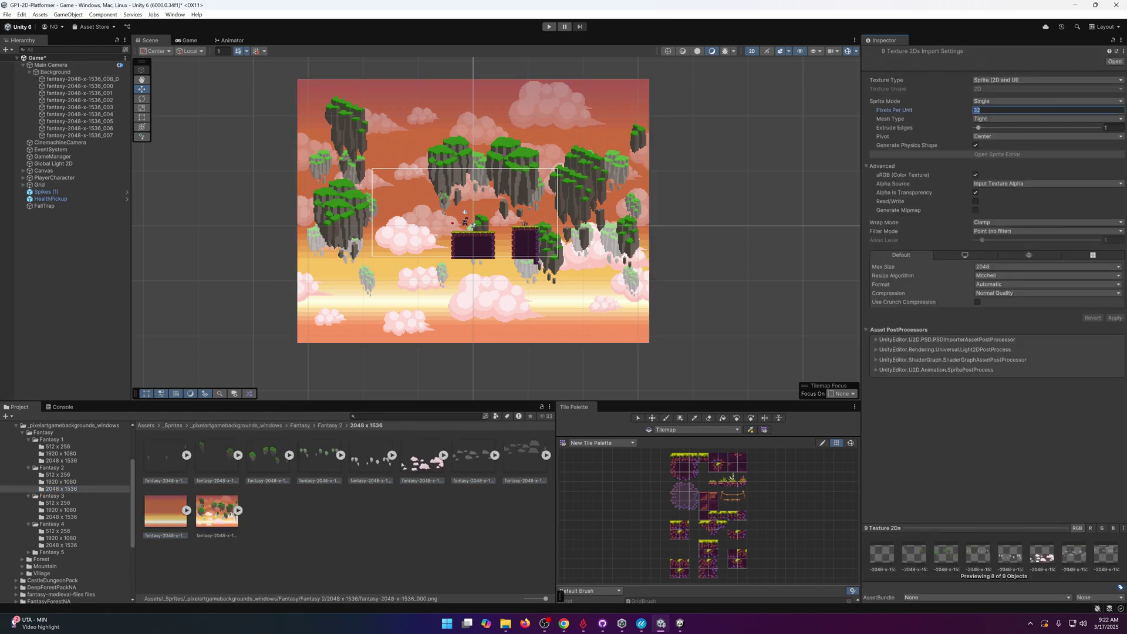
type("16")
left_click(1107, 317)
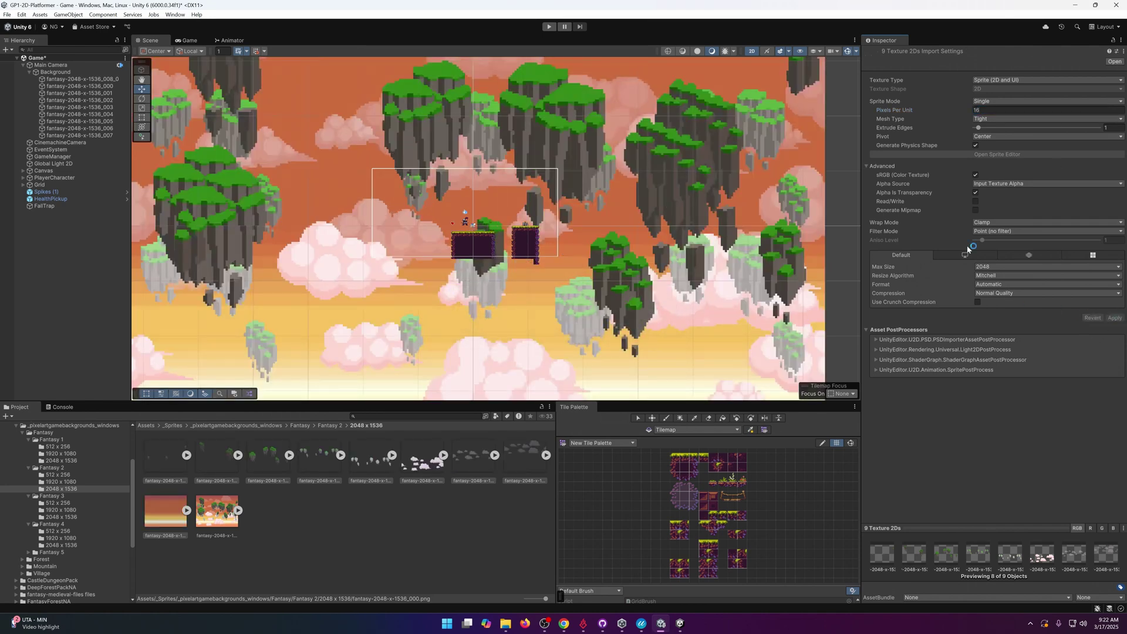
left_click(977, 110)
type("64")
left_click(1108, 317)
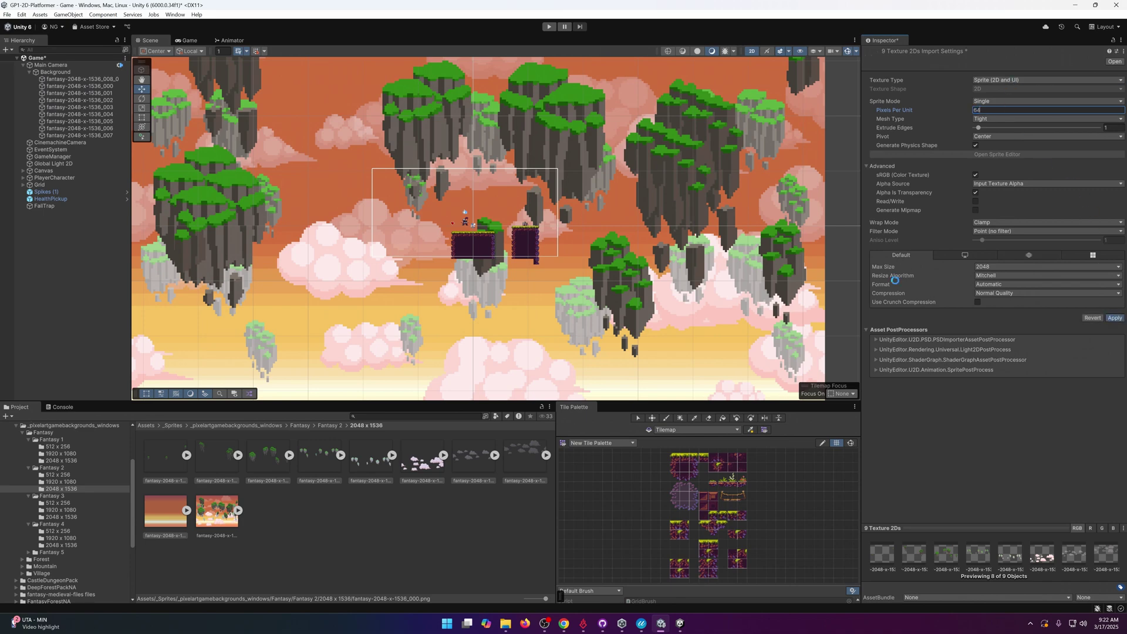
Playtest the game with the 64 Pixels Per Unit background, moving and jumping between the platforms, and stop the playtest.
left_click(549, 26)
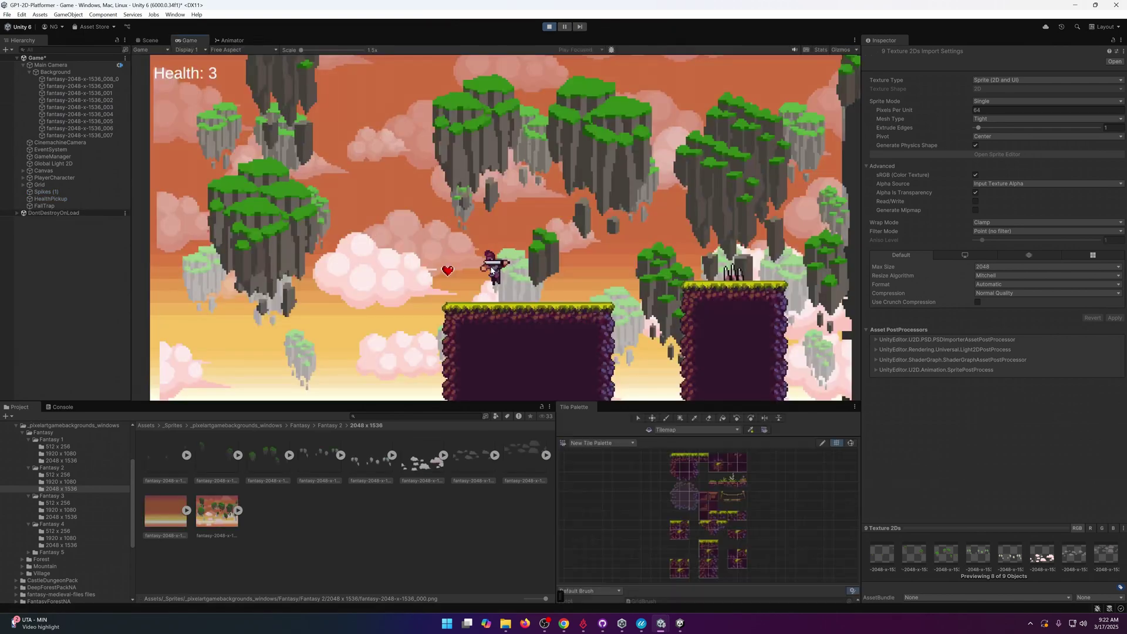
key("space")
key("d")
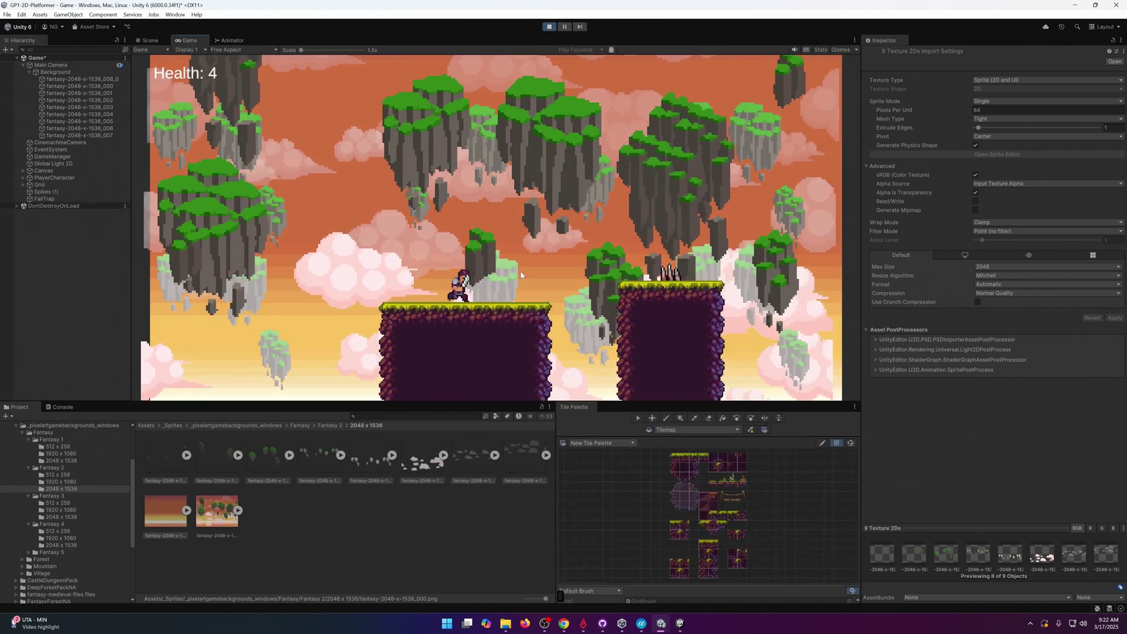
key("space")
key("d")
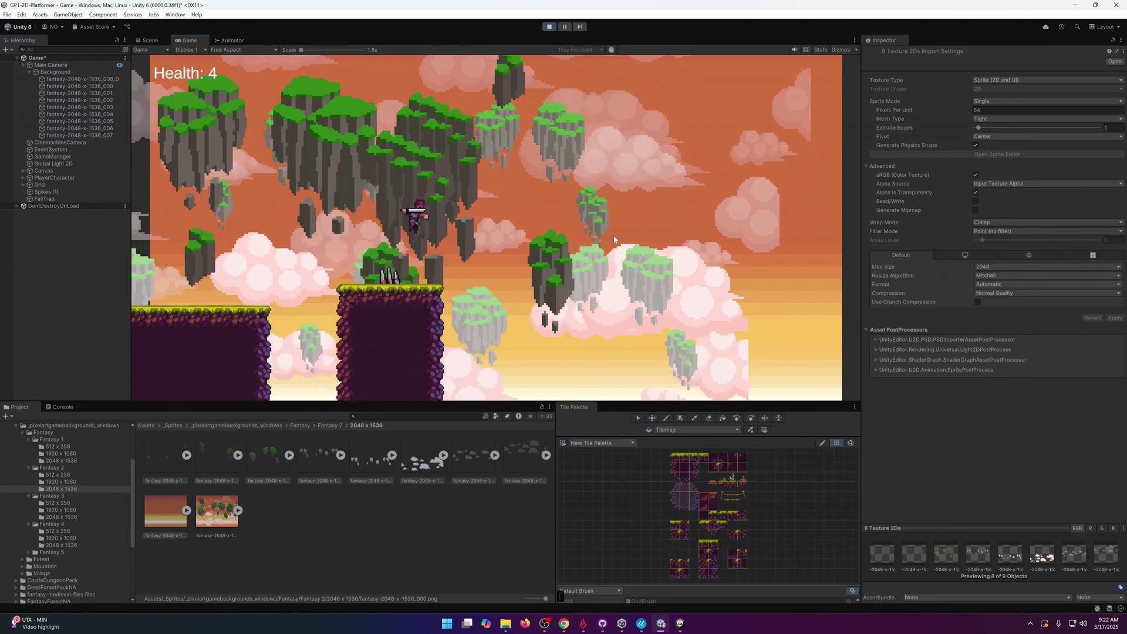
key("space")
key("d")
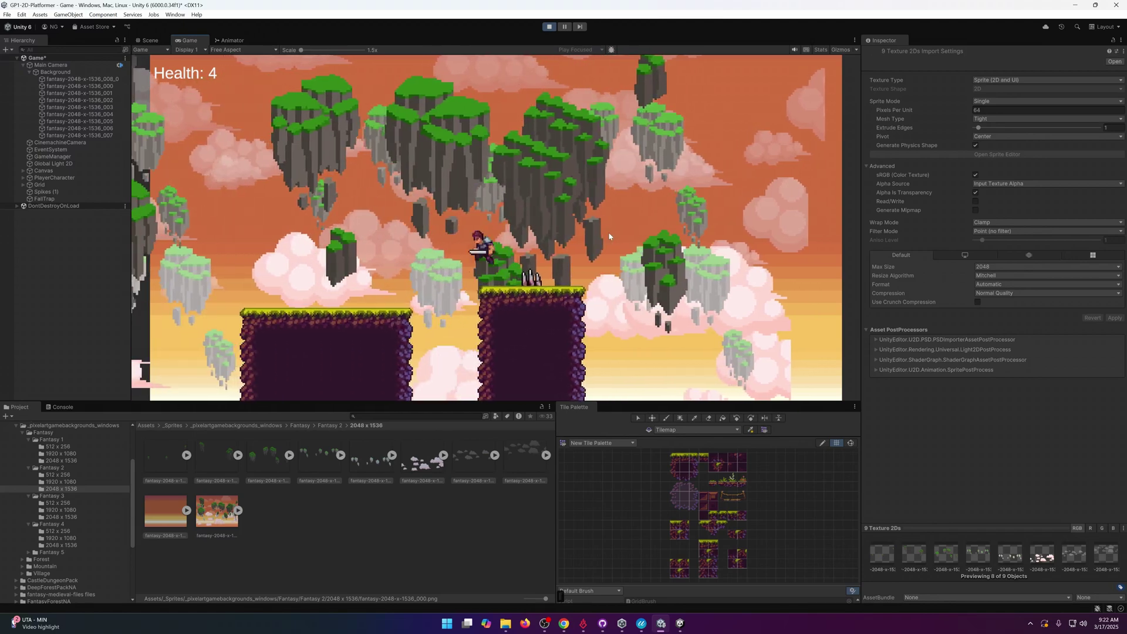
left_click(548, 26)
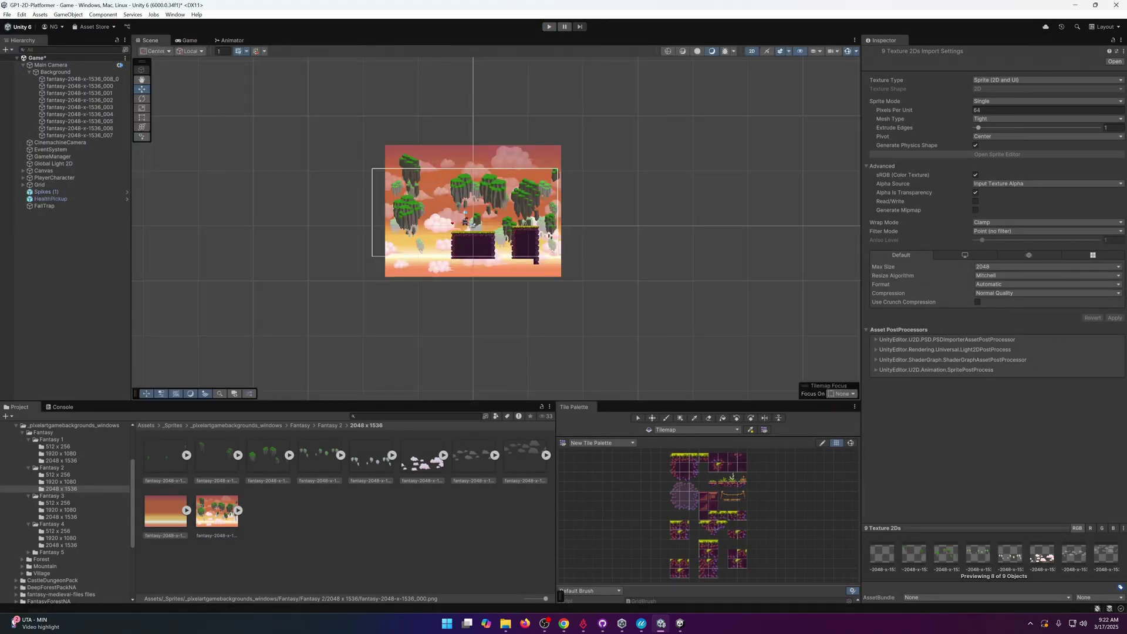
Apply 32 Pixels Per Unit to the nine layer textures in Fantasy 2's 2048 x 1536 folder.
left_click(63, 289)
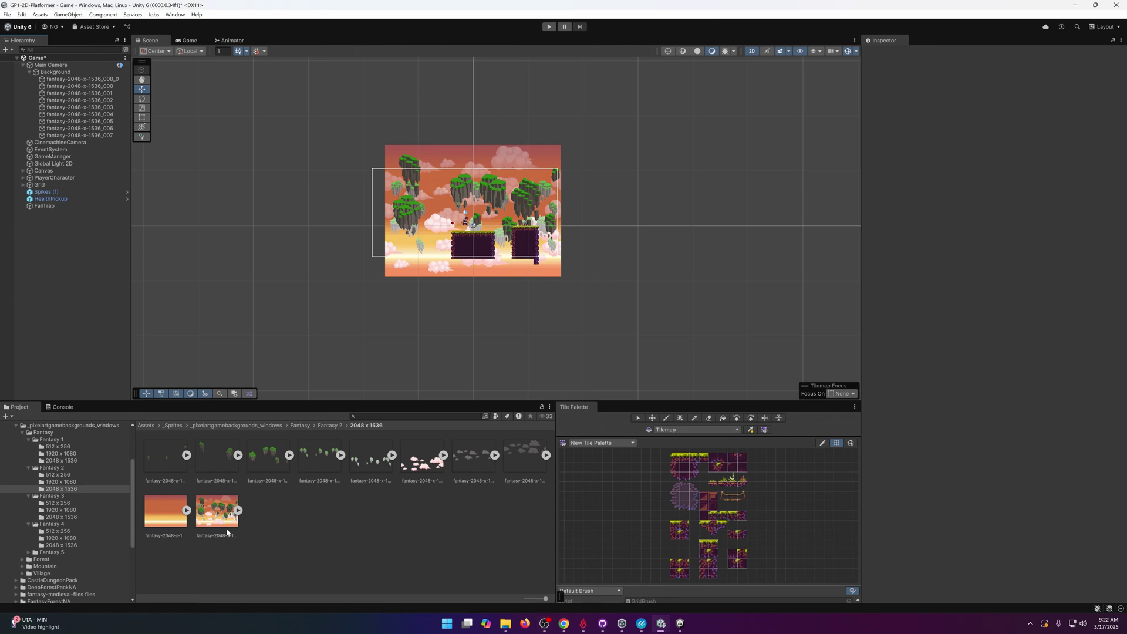
left_click(152, 469)
left_click(525, 457, "shift")
left_click(991, 111)
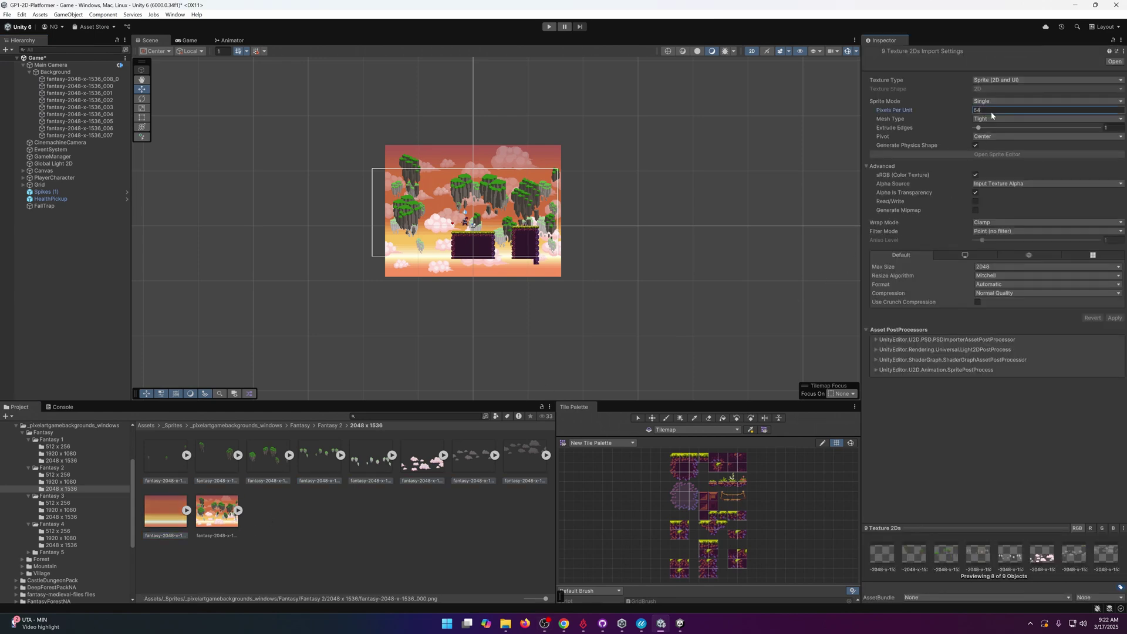
type("32")
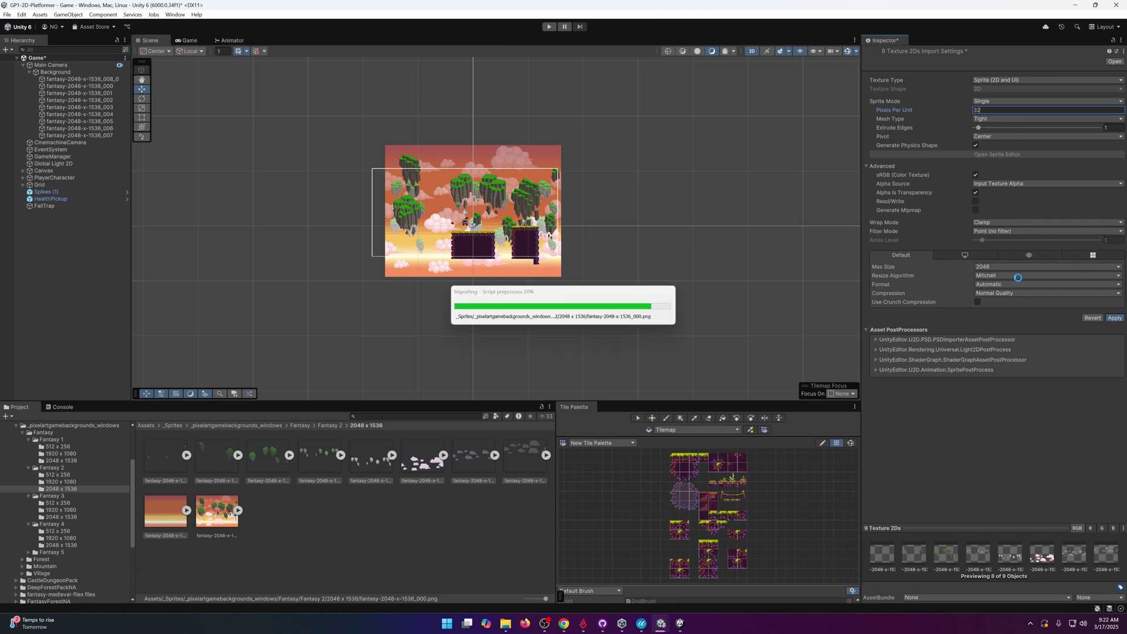
scroll(455, 191, "up", 4)
scroll(459, 193, "up", 1)
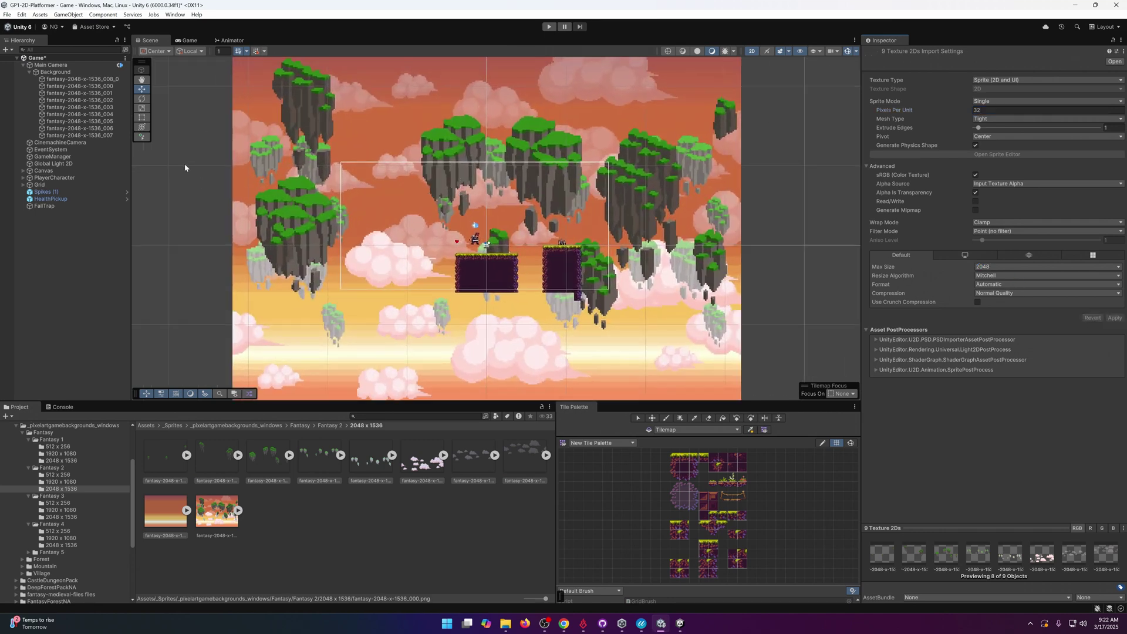
Switch the Scene view to 3D and bring layer fantasy-2048-x-1536_000 toward the camera, to a Z position of about -4.84.
left_click(460, 193)
middle_click_drag(689, 286, 626, 297)
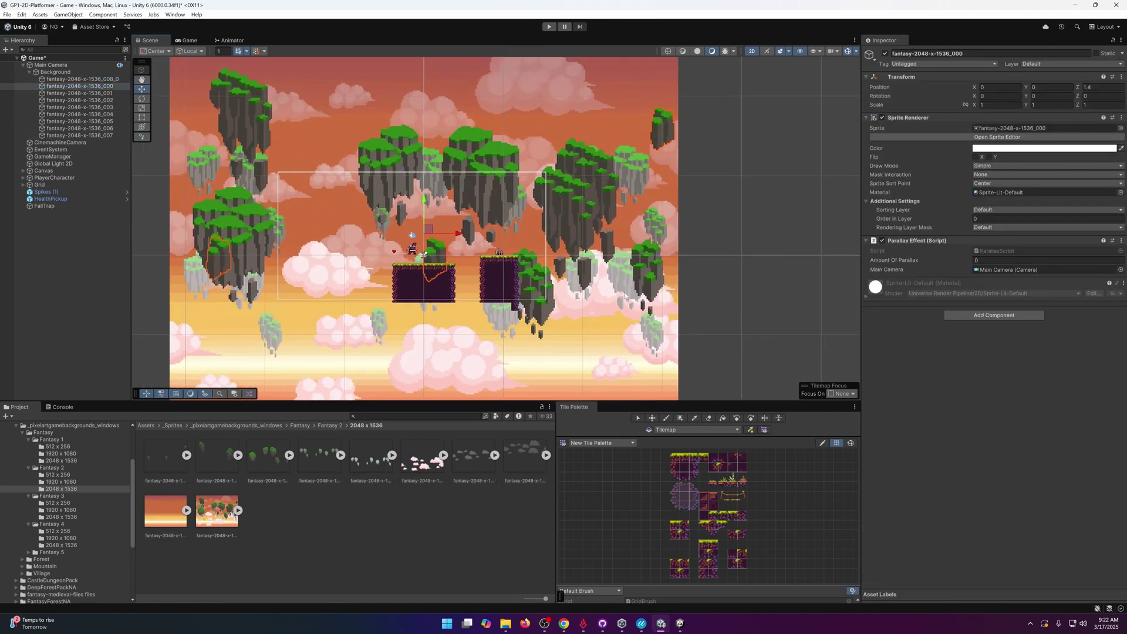
left_click(752, 54)
right_click_drag(699, 226, 587, 265)
middle_click_drag(587, 264, 459, 283)
key("f")
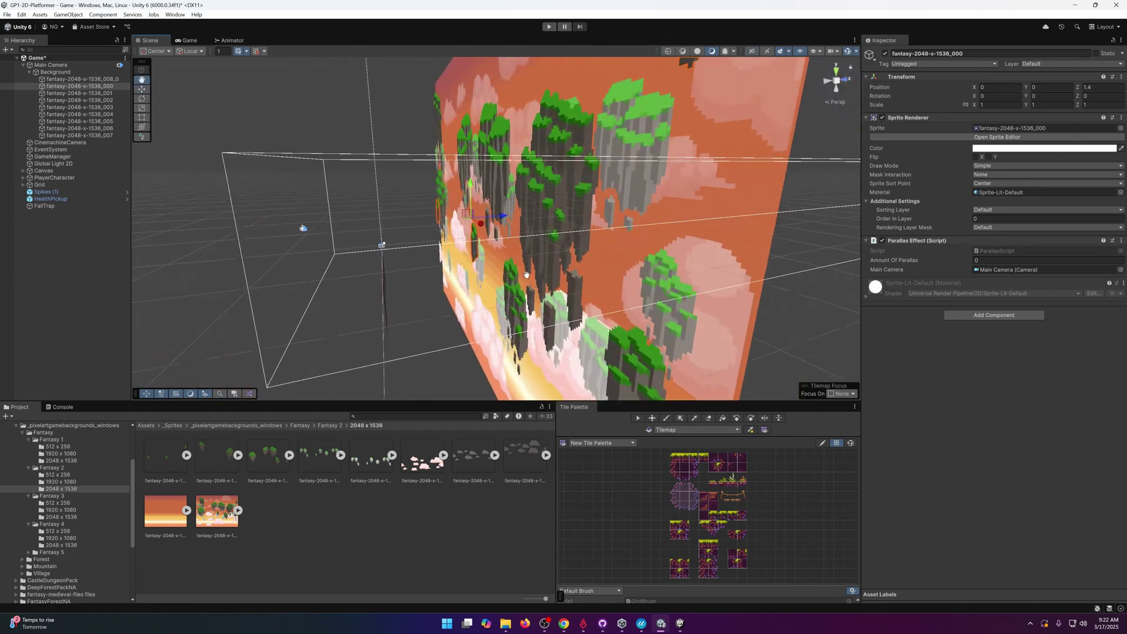
left_click(103, 87)
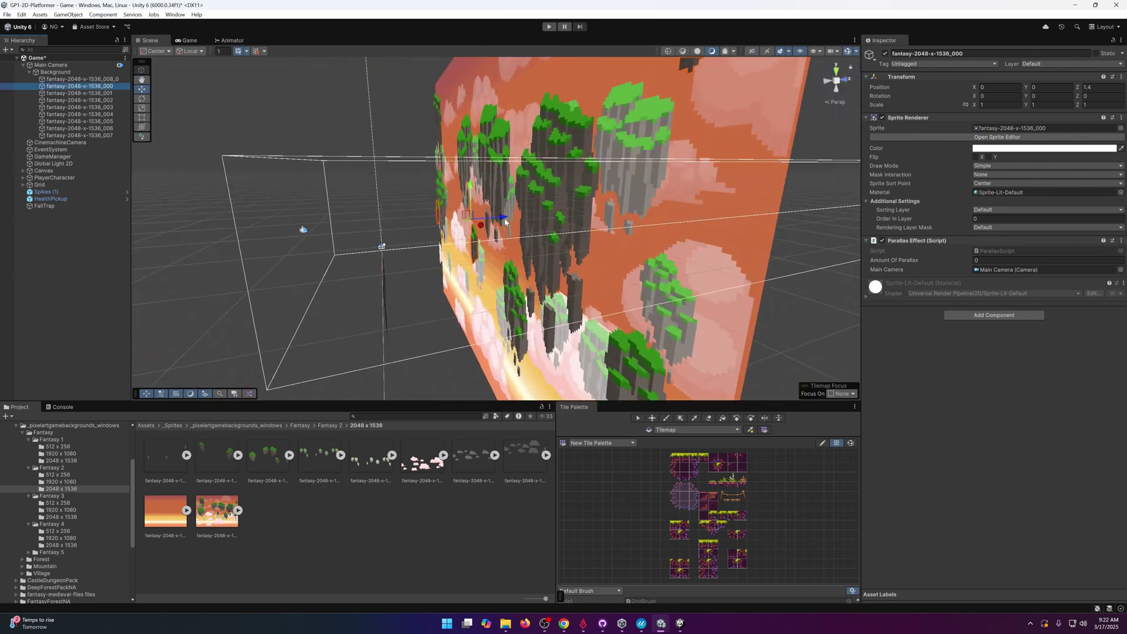
mouse_move(501, 218)
left_mouse_down()
mouse_move(460, 221)
mouse_move(510, 225)
mouse_move(498, 224)
left_mouse_up()
left_click(295, 161)
Push background layers 002 to 005 farther from the camera along Z, with layer 005 at about 35.76.
left_click(79, 100)
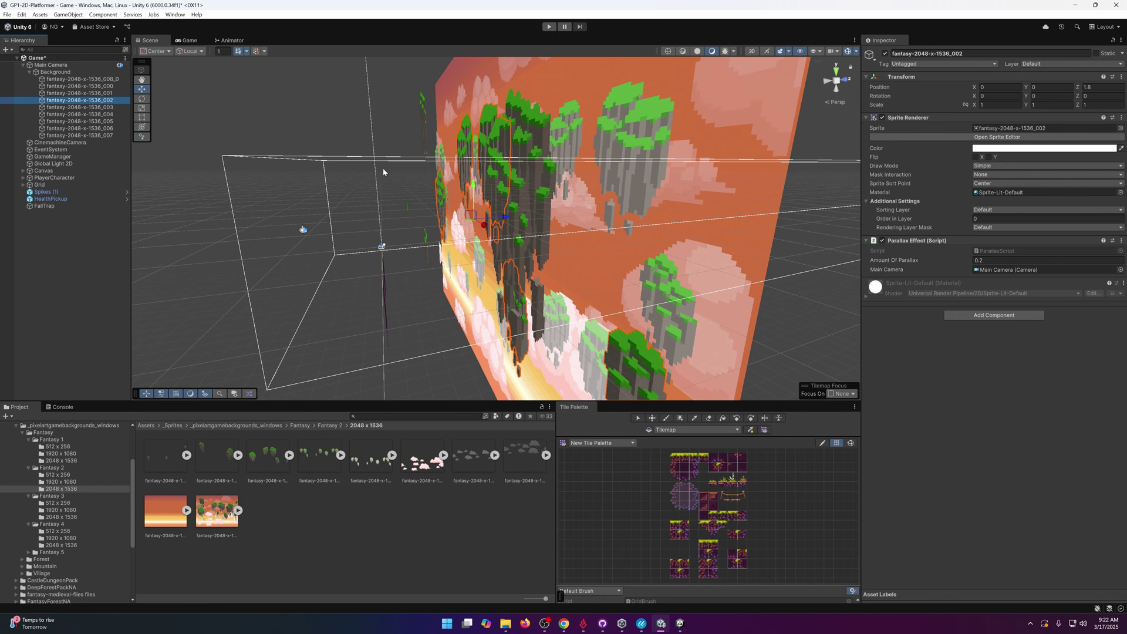
left_click_drag(508, 220, 684, 205)
left_click(115, 108)
left_click(79, 114)
left_click(79, 121)
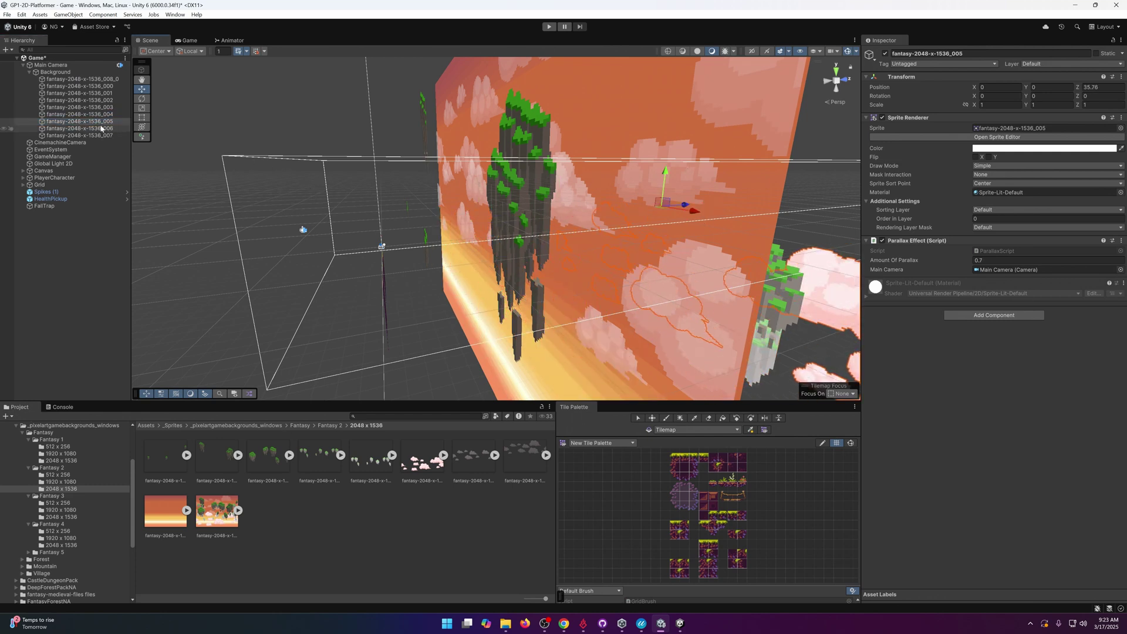
Push layers 006, 007 and 008_0 farther back along Z, with 007 at about 43.81 and 008_0 at about 52.6.
left_click(88, 128)
left_click_drag(502, 224, 644, 201)
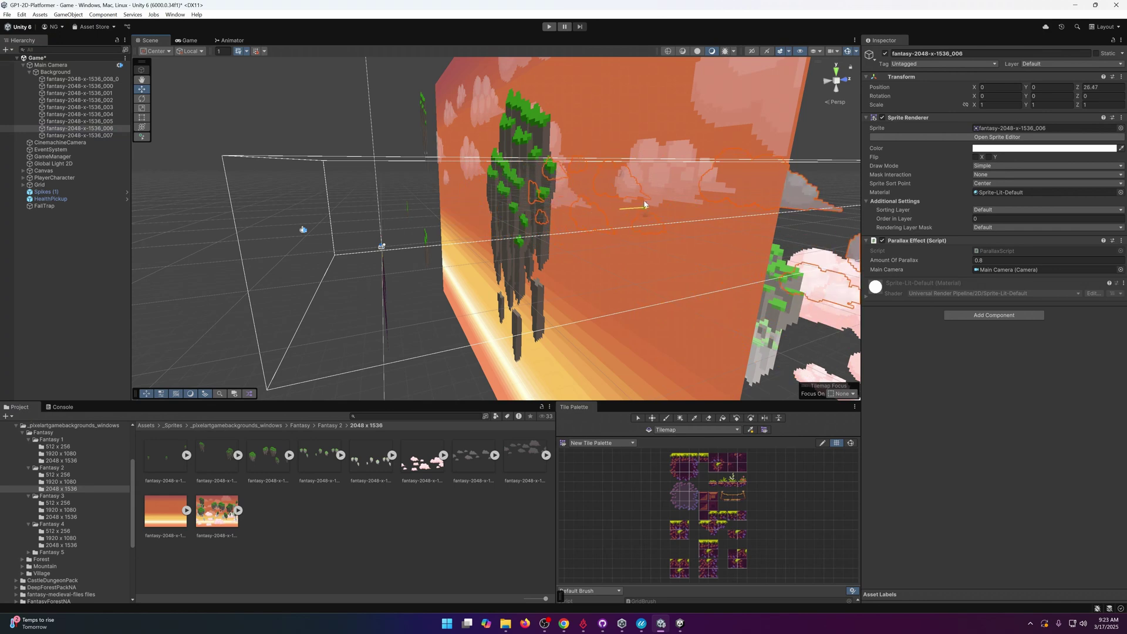
left_click(79, 135)
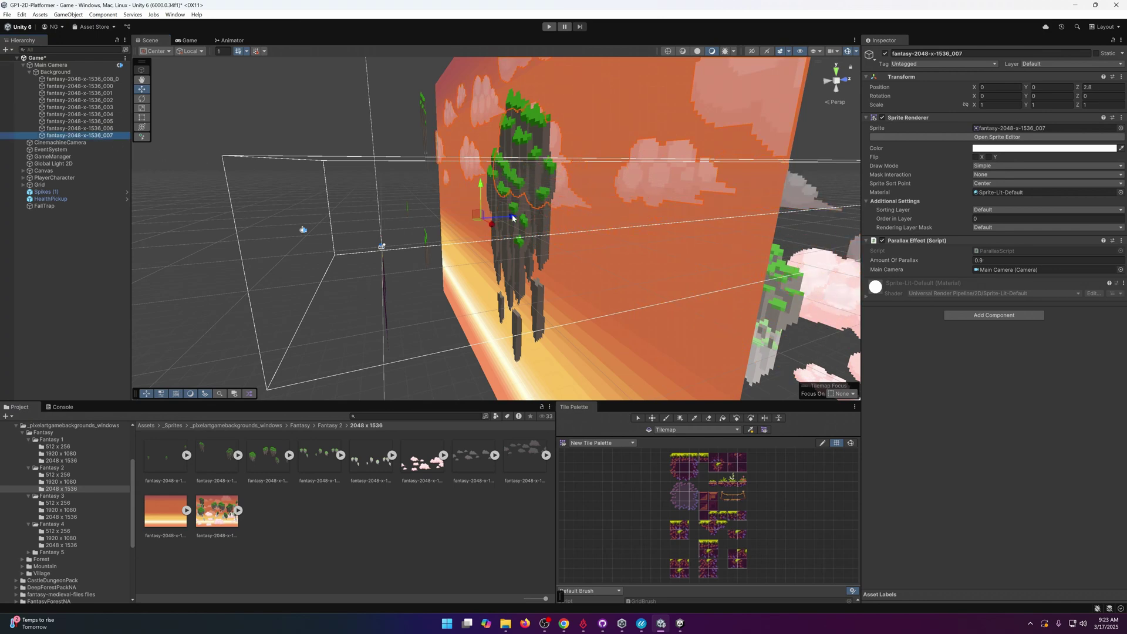
left_click_drag(513, 218, 716, 203)
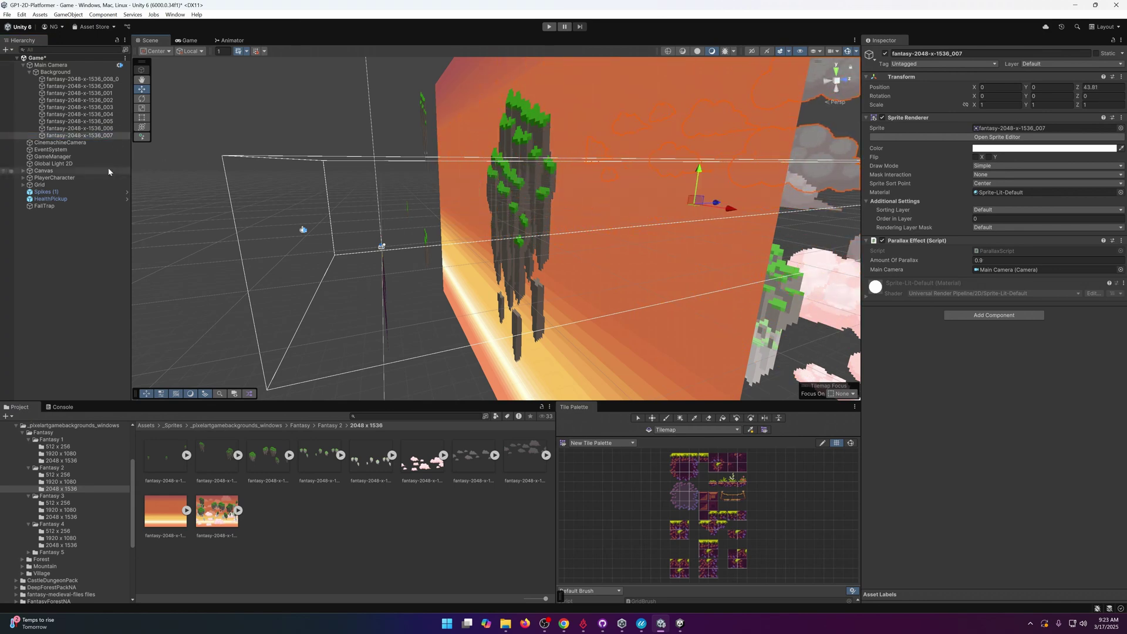
left_click(100, 79)
left_click_drag(514, 216, 748, 230)
right_click_drag(749, 230, 702, 92)
key("a")
Playtest the game with the layers spread out in depth, moving and jumping across the platforms and spikes, and stop the playtest.
key("ctrl+p")
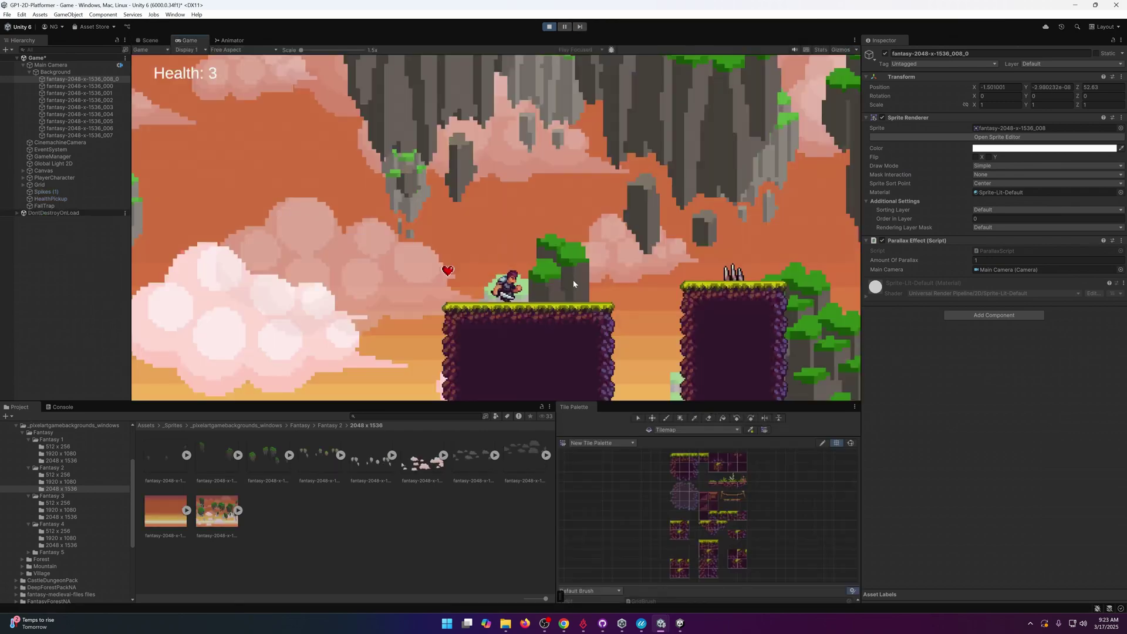
key("d")
key("space")
key("d")
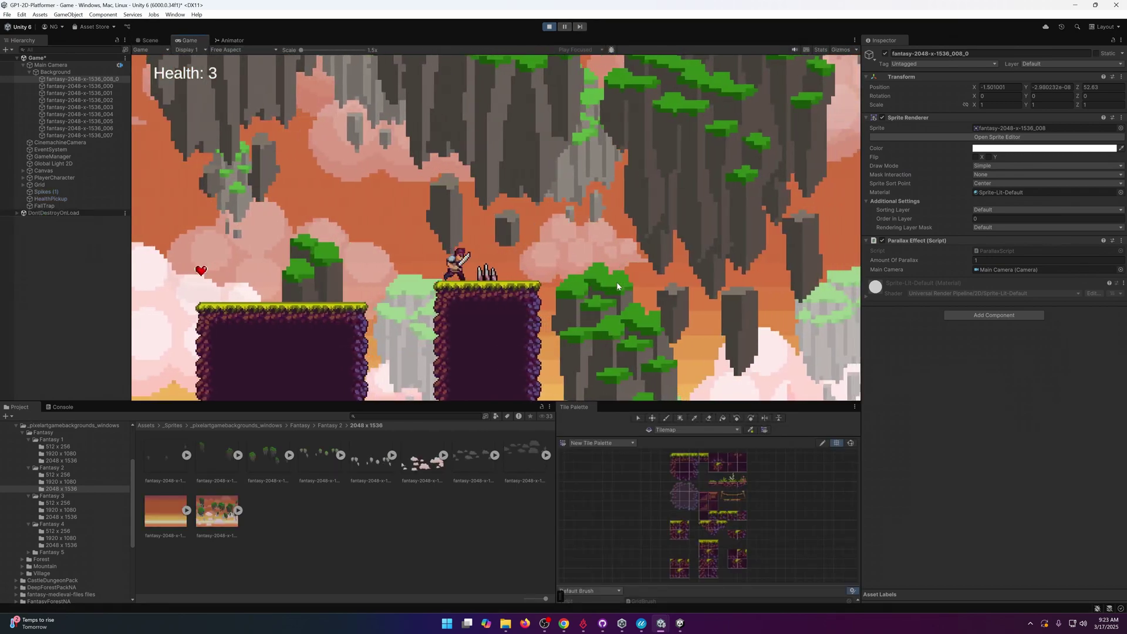
key("d")
key("a")
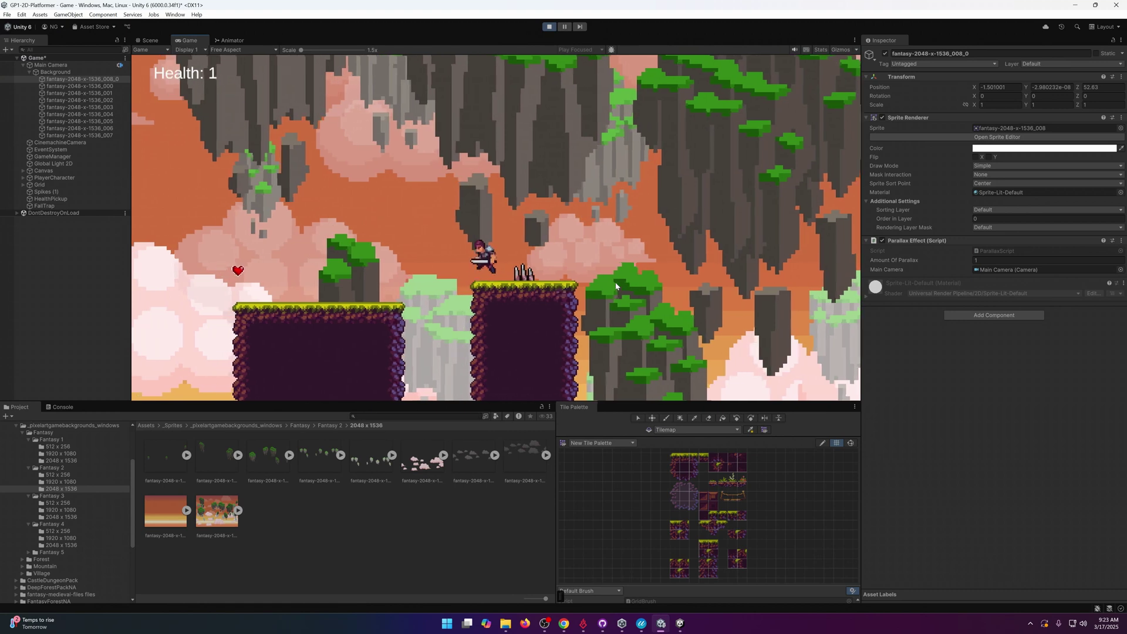
key("space")
key("space")
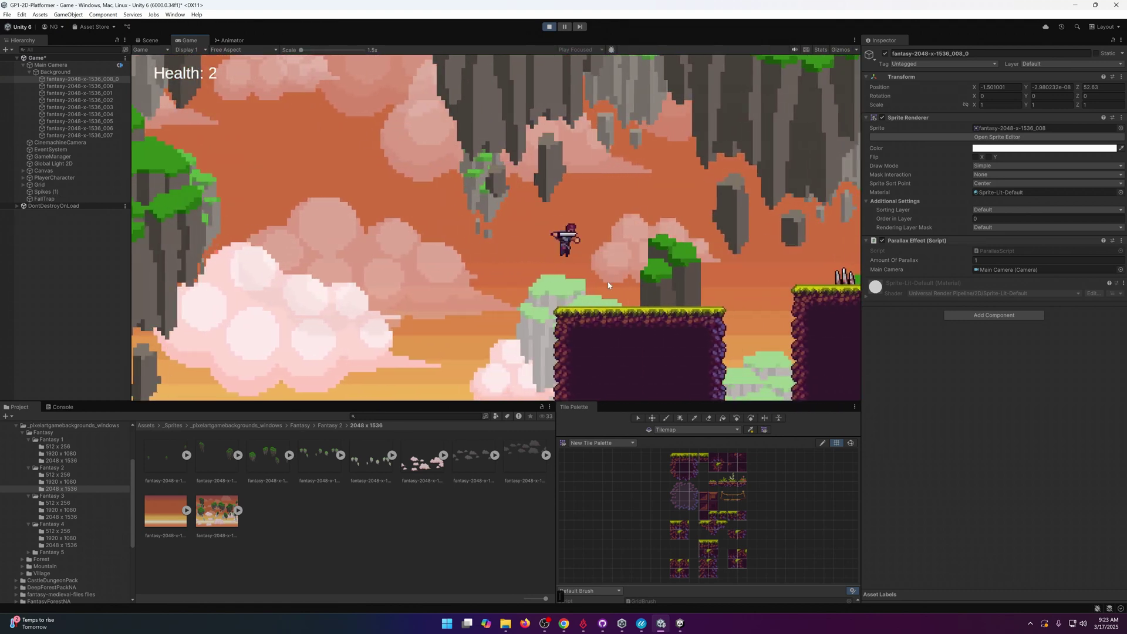
key("d")
key("space")
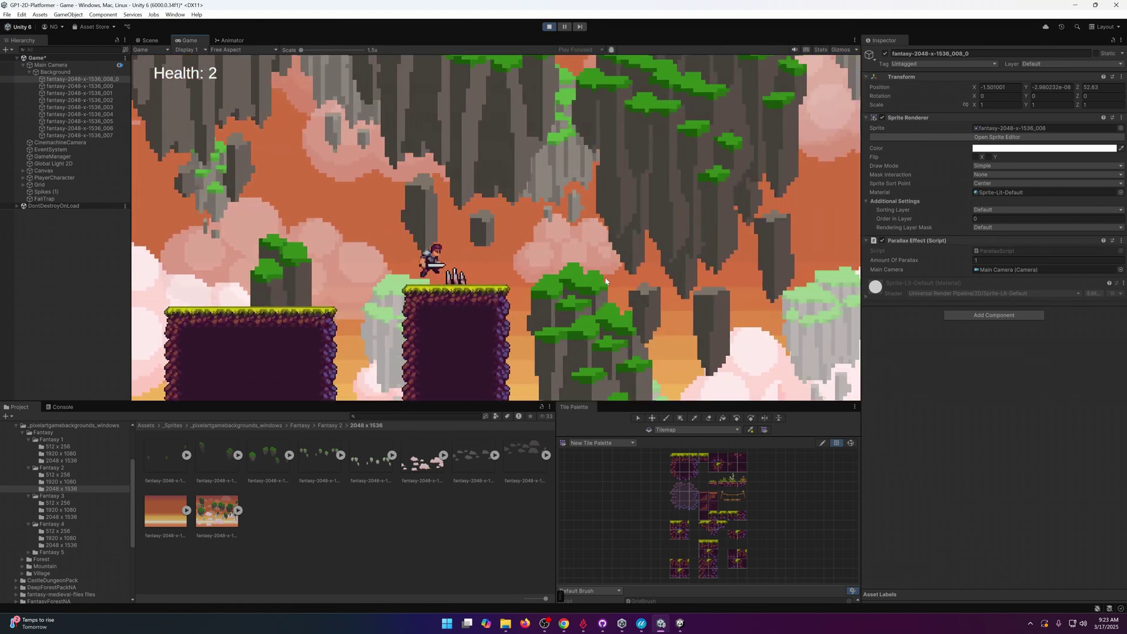
key("space")
key("space")
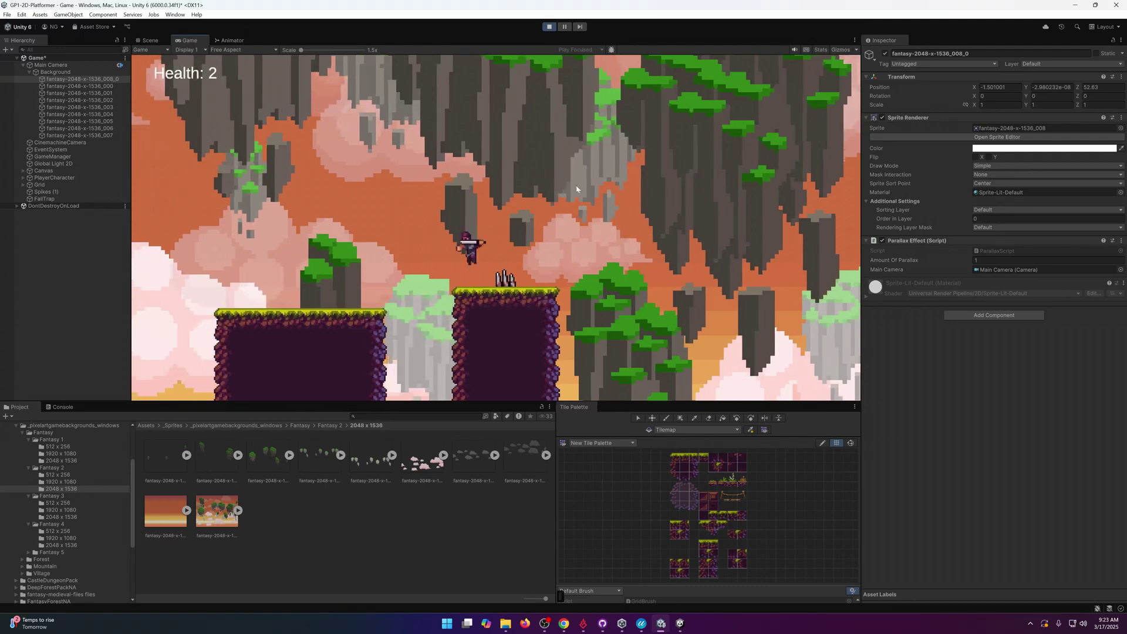
key("a")
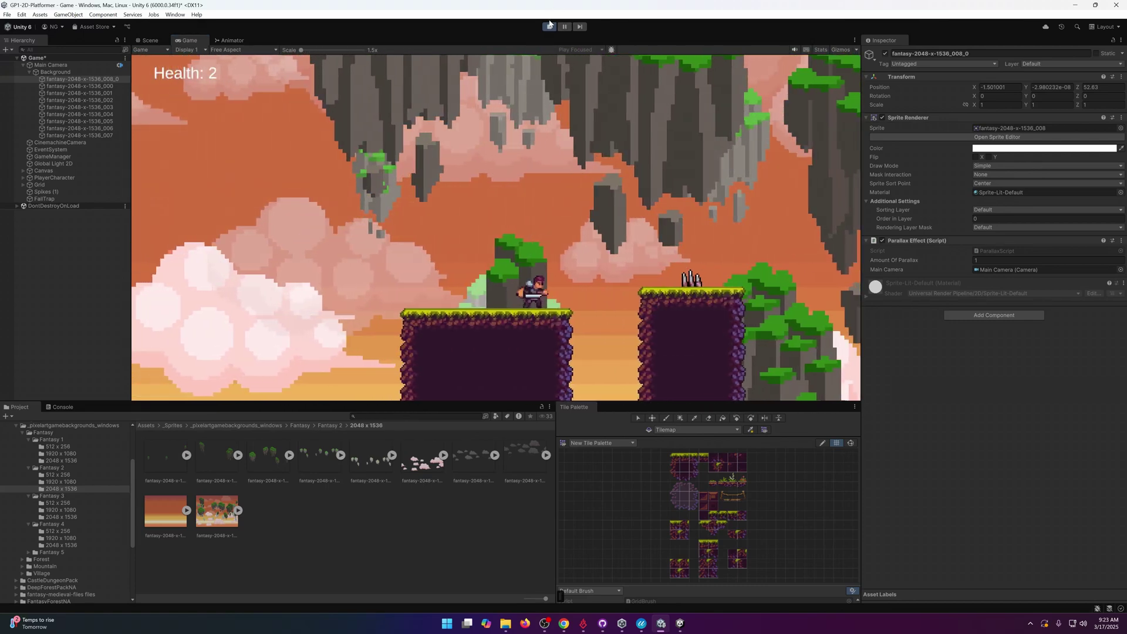
left_click(549, 26)
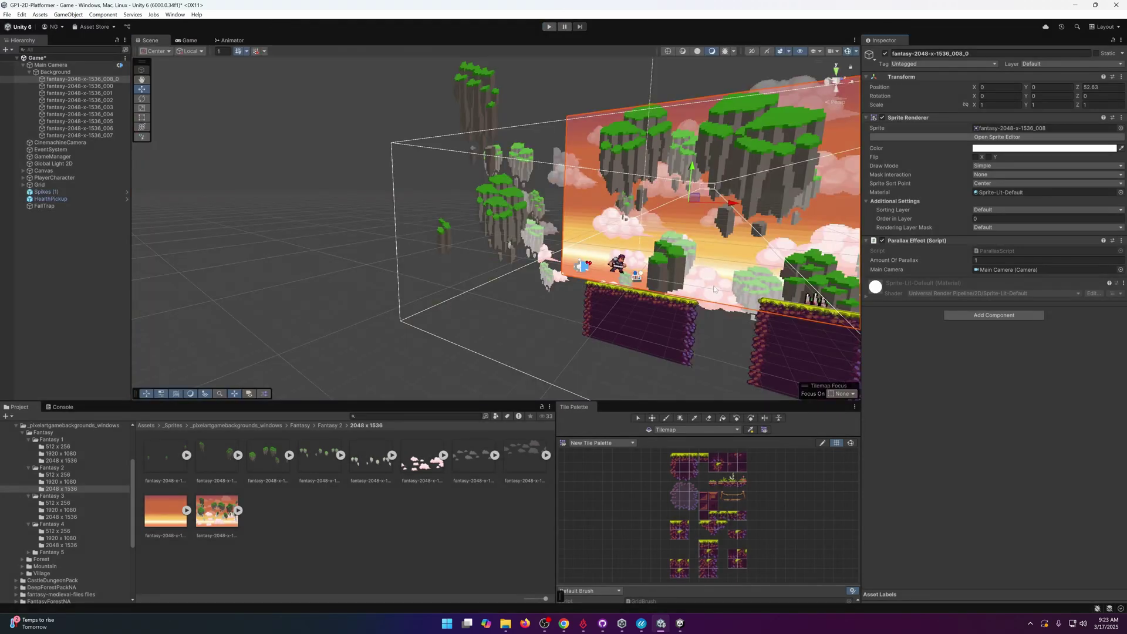
Examine the full preview images of the Fantasy 1 and Fantasy 3 backgrounds in their 2048 x 1536 folders.
left_click_drag(714, 289, 558, 284, "alt")
scroll(575, 285, "down", 5)
middle_click_drag(558, 284, 594, 312)
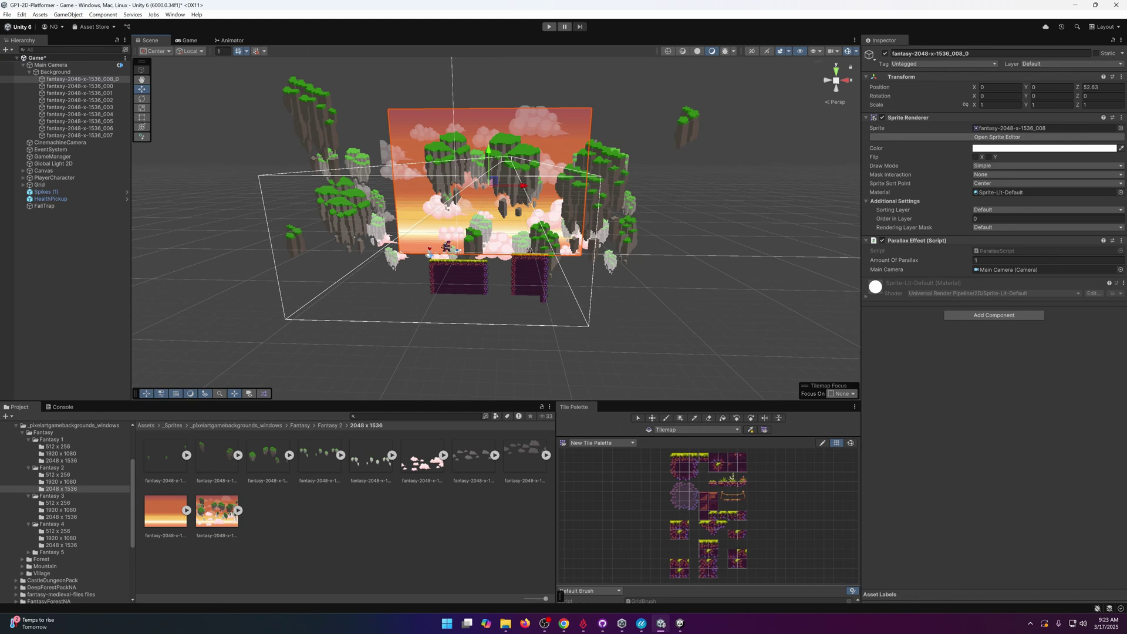
left_click(65, 460)
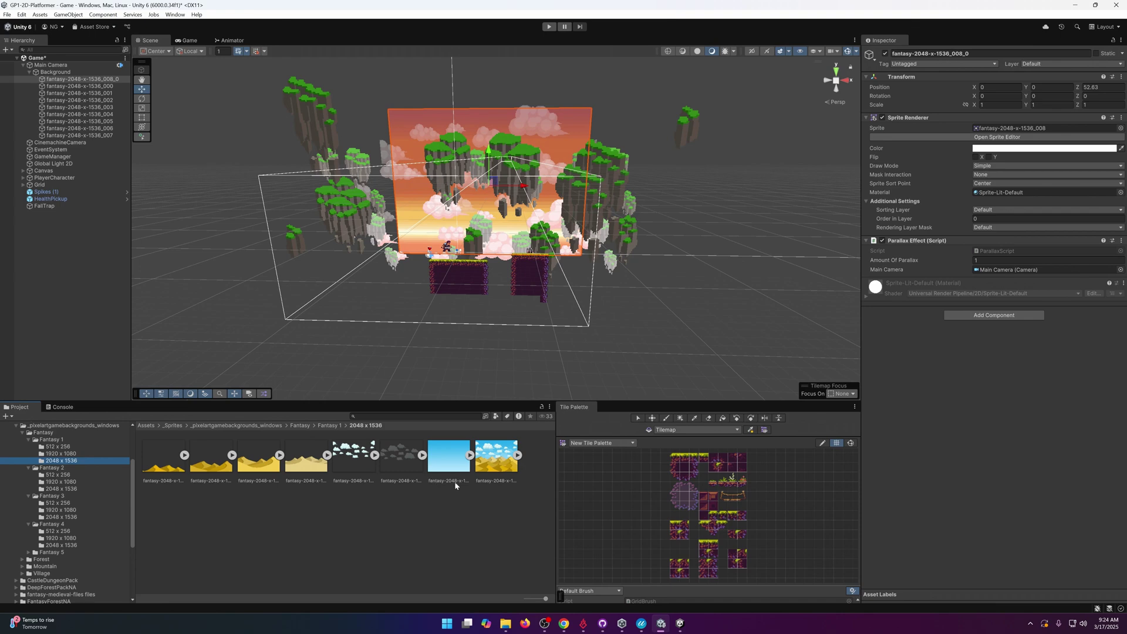
double_click(488, 478)
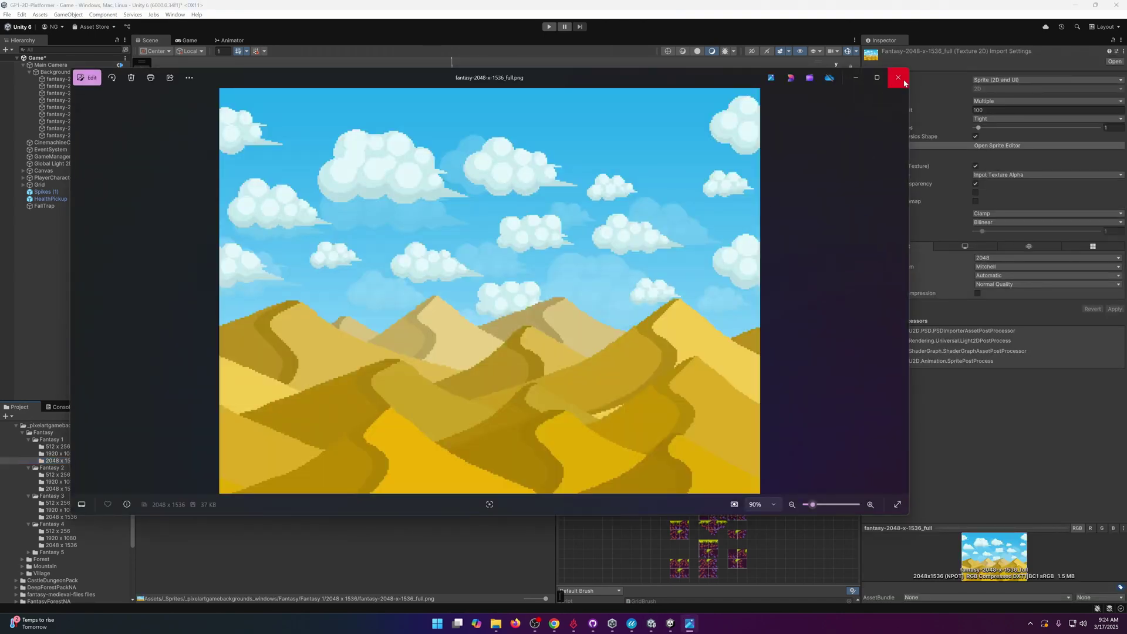
left_click(897, 77)
left_click(69, 517)
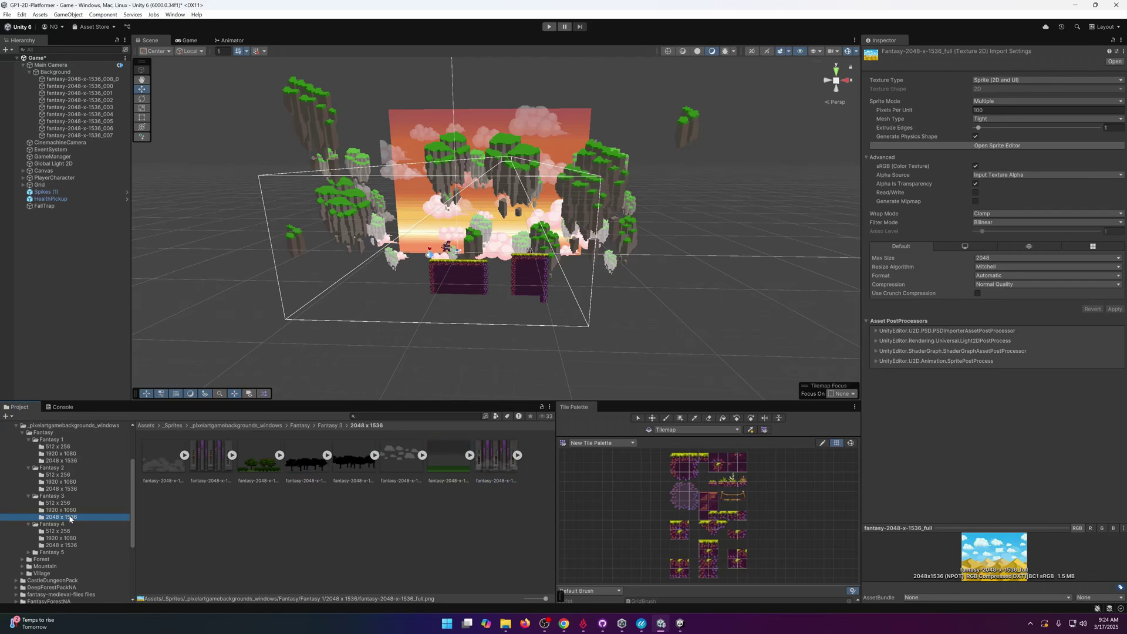
double_click(486, 455)
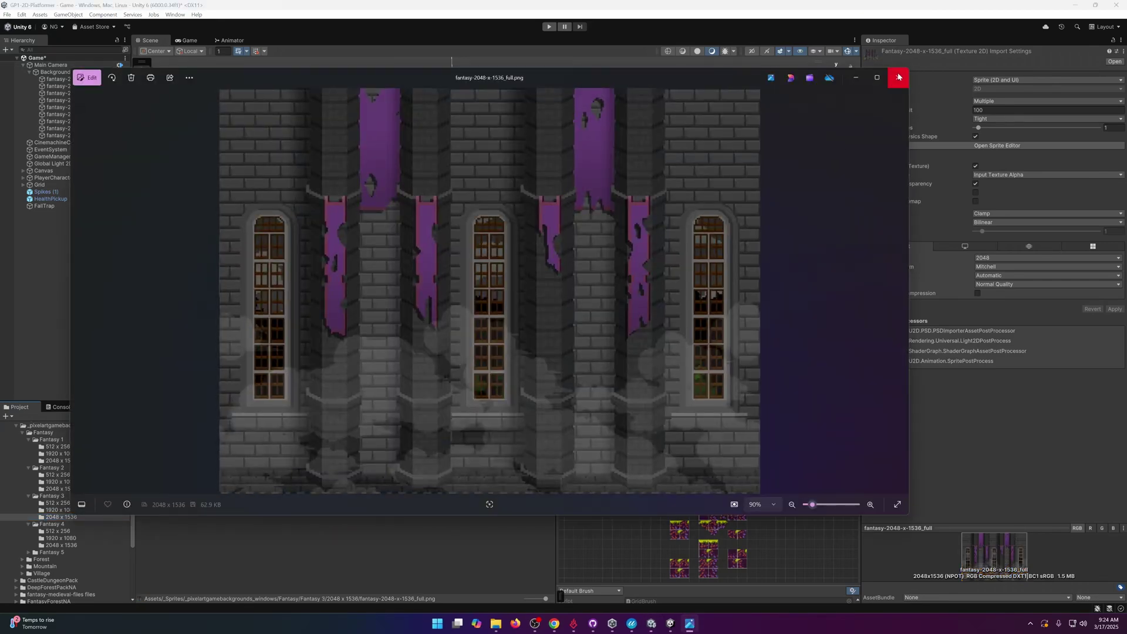
left_click(898, 76)
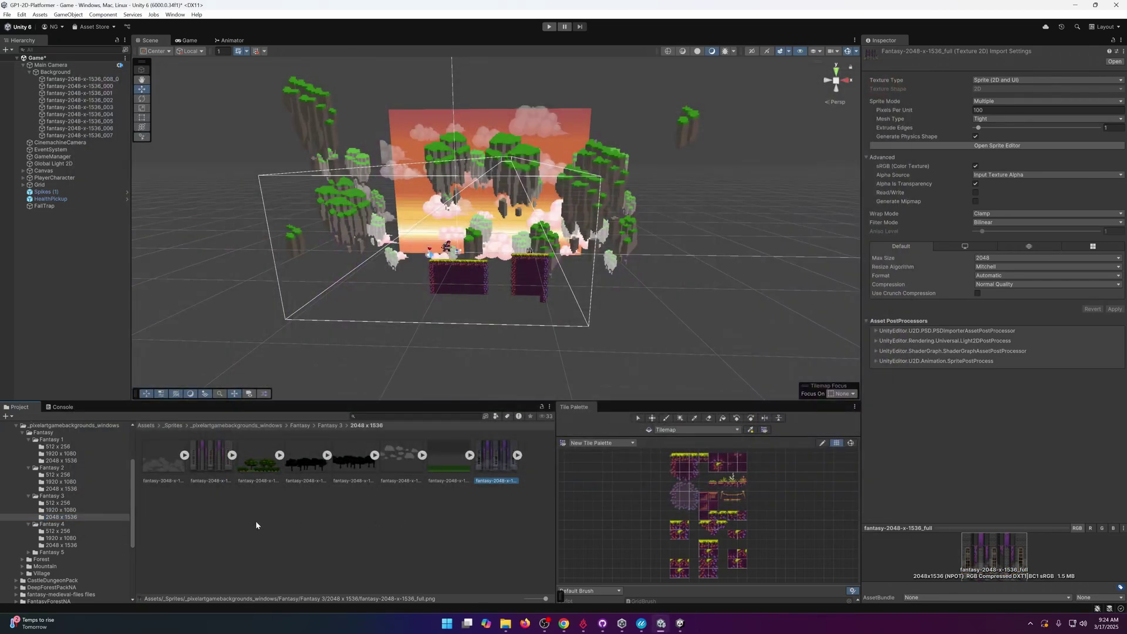
Try an Amount Of Parallax of about 3.31 on the rearmost layer, fantasy-2048-x-1536_008_0.
middle_click_drag(517, 310, 544, 287)
left_click(102, 80)
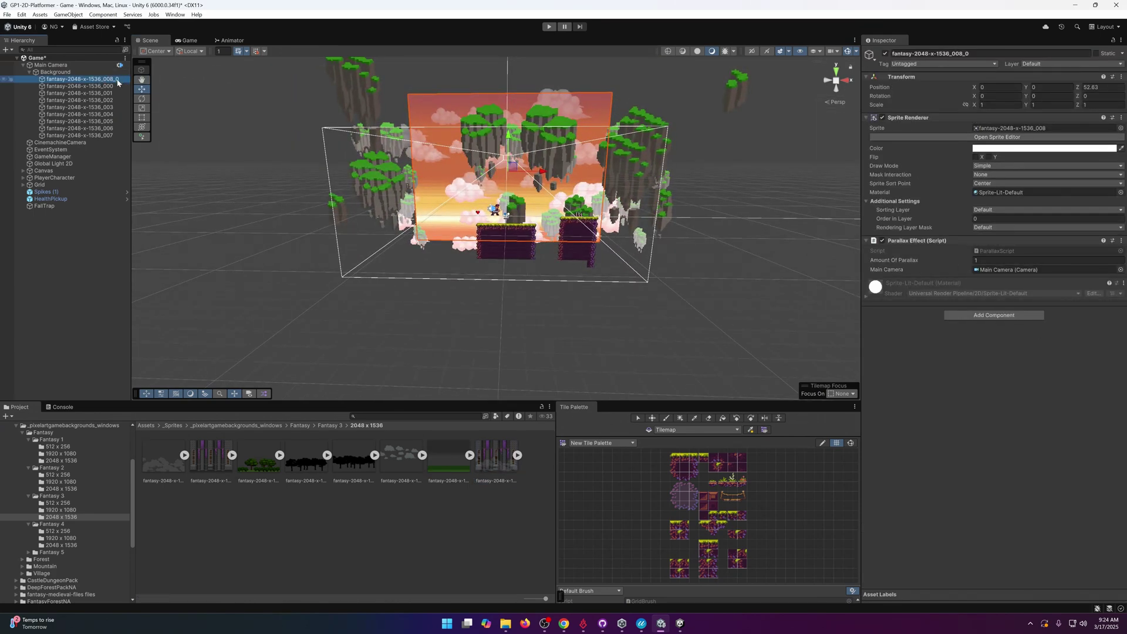
left_click_drag(939, 257, 990, 260)
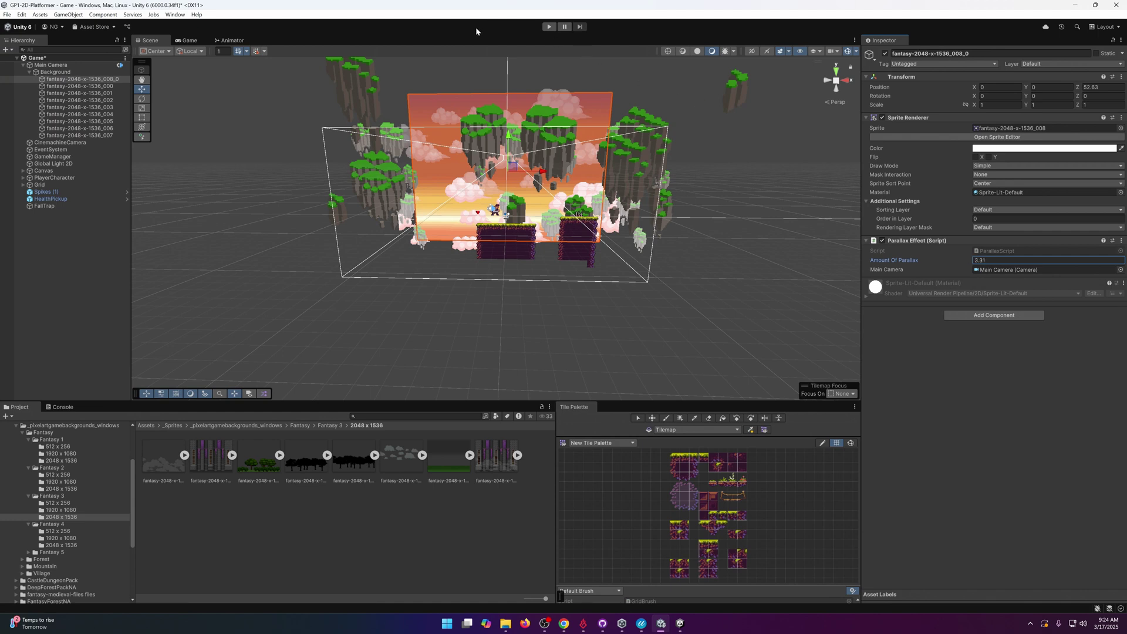
left_click(106, 86)
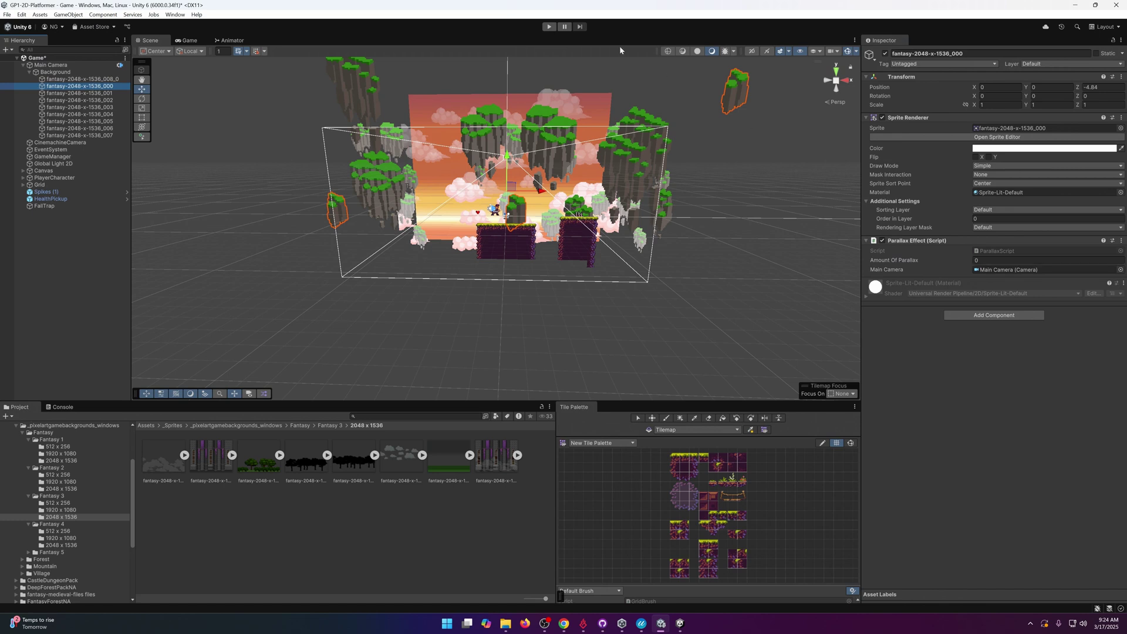
Playtest the stronger parallax on the rearmost layer by running and jumping toward the spikes, and stop the playtest.
left_click(549, 26)
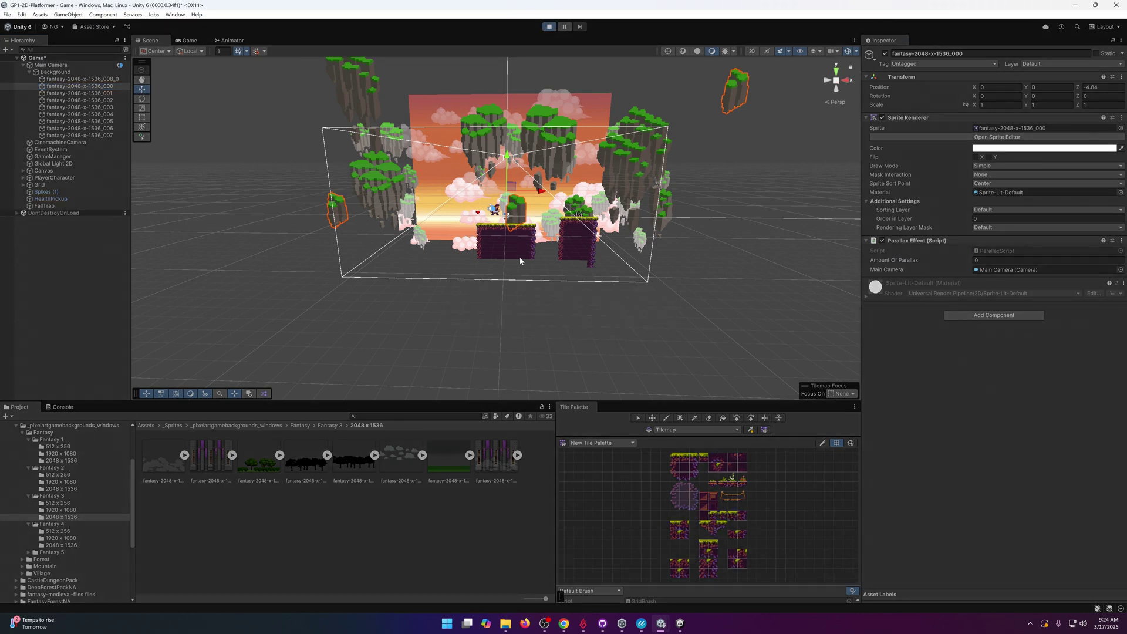
key("d")
key("space")
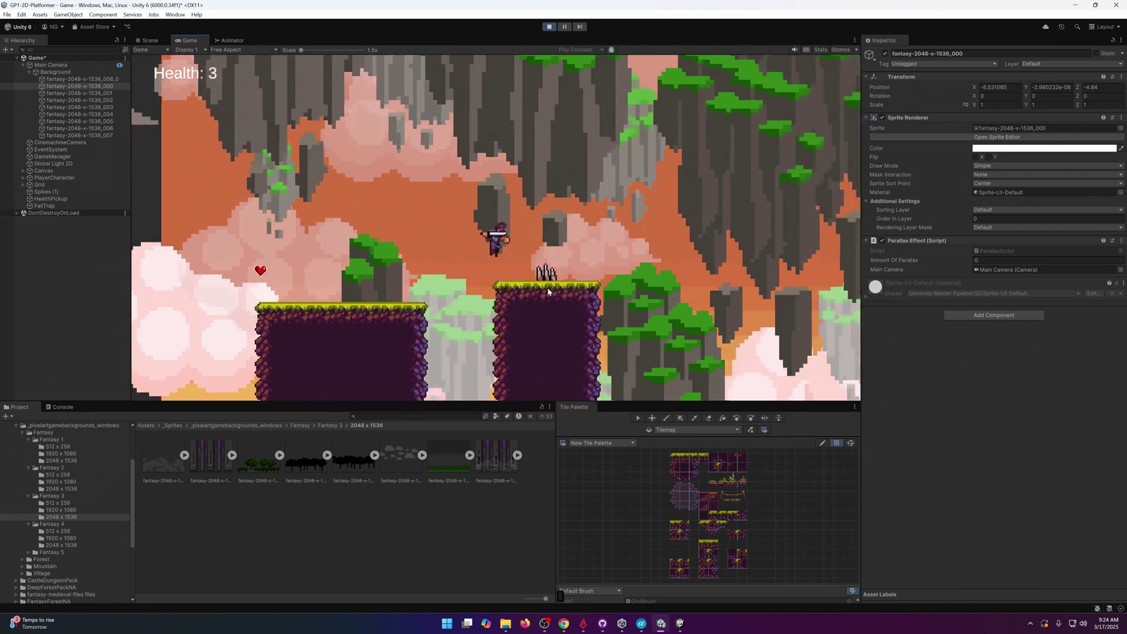
left_click(550, 26)
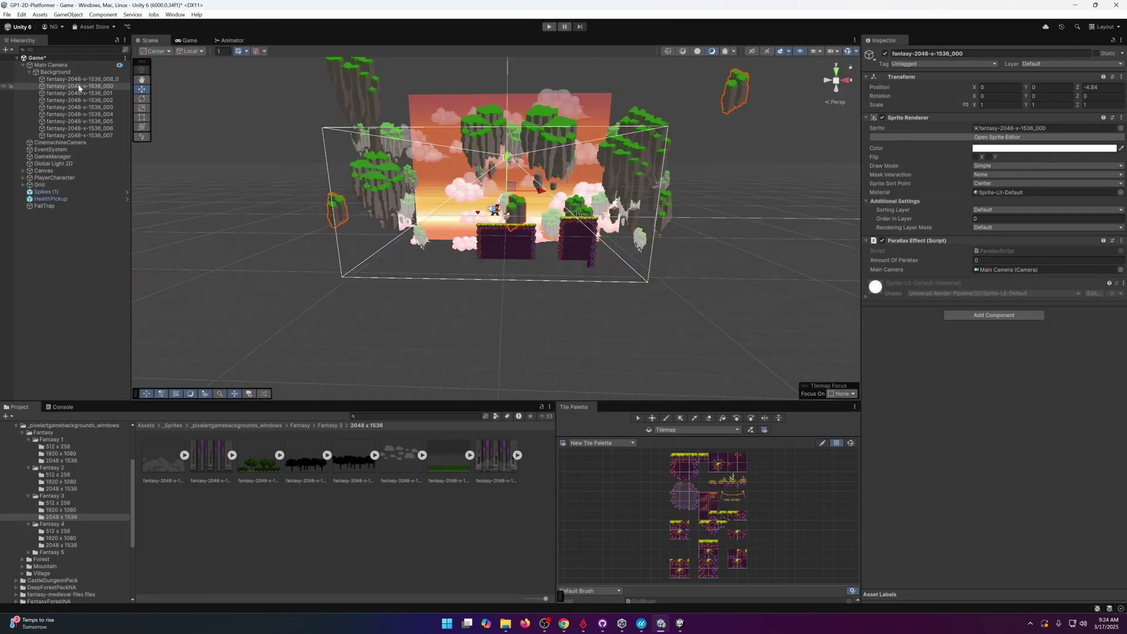
Set the Amount Of Parallax of layer fantasy-2048-x-1536_008_0 to 1.
left_click(82, 73)
left_click(82, 79)
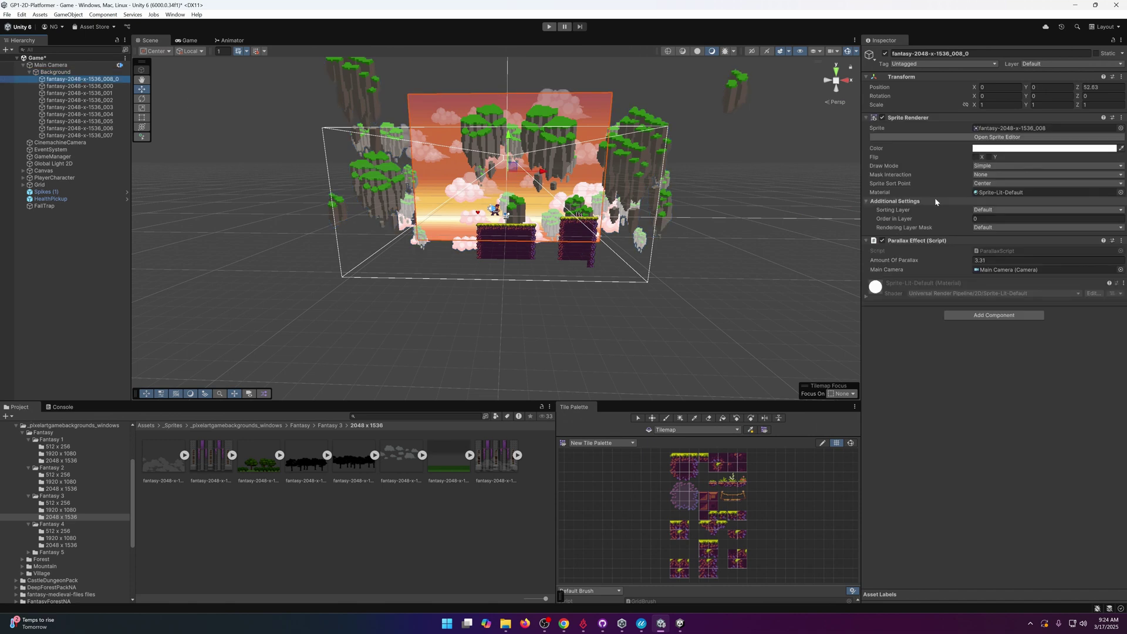
left_click(998, 260)
type("1")
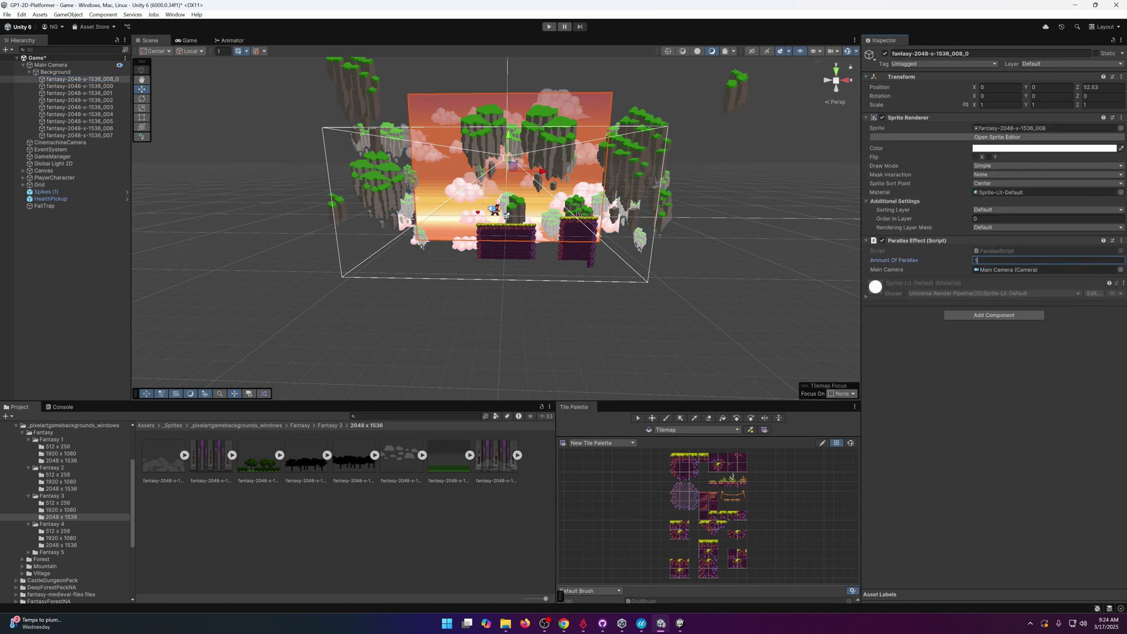